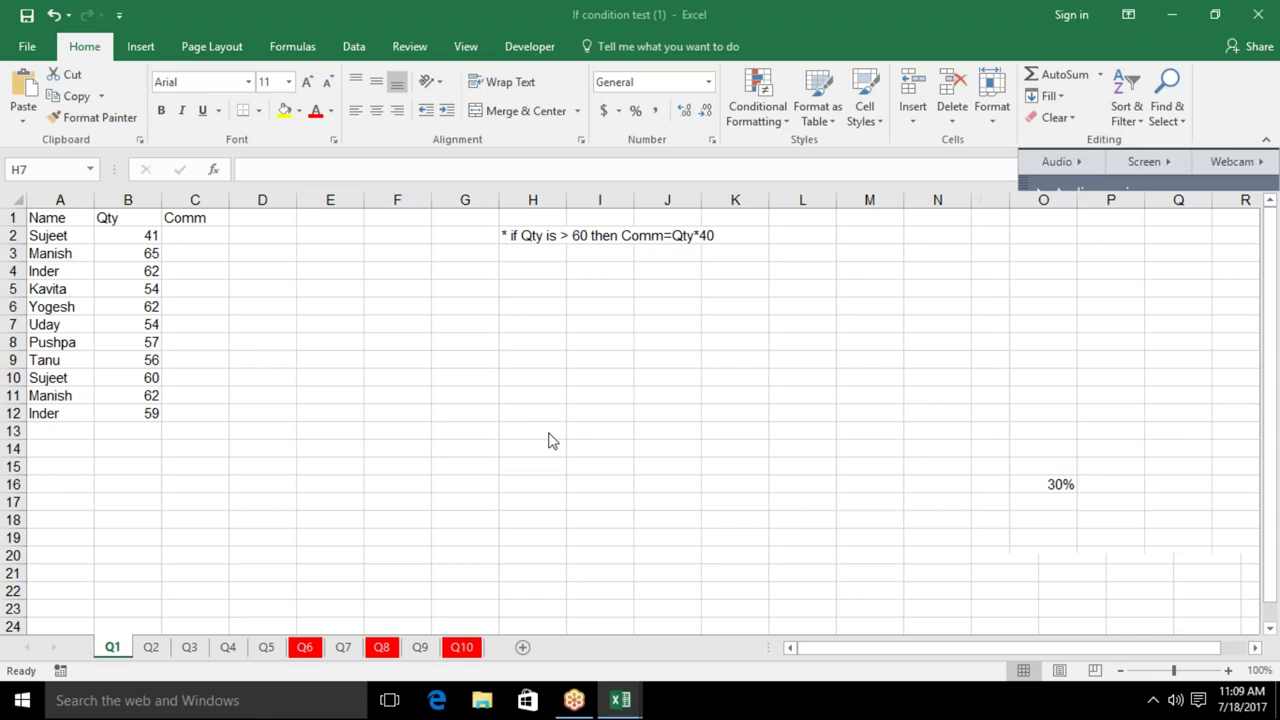
Highlight the Qty and Comm rows and the condition note in H2 on sheet Q1
{"action": "left_click", "coordinate": [150, 217]}
{"action": "left_click_drag", "start_coordinate": [145, 236], "coordinate": [151, 410]}
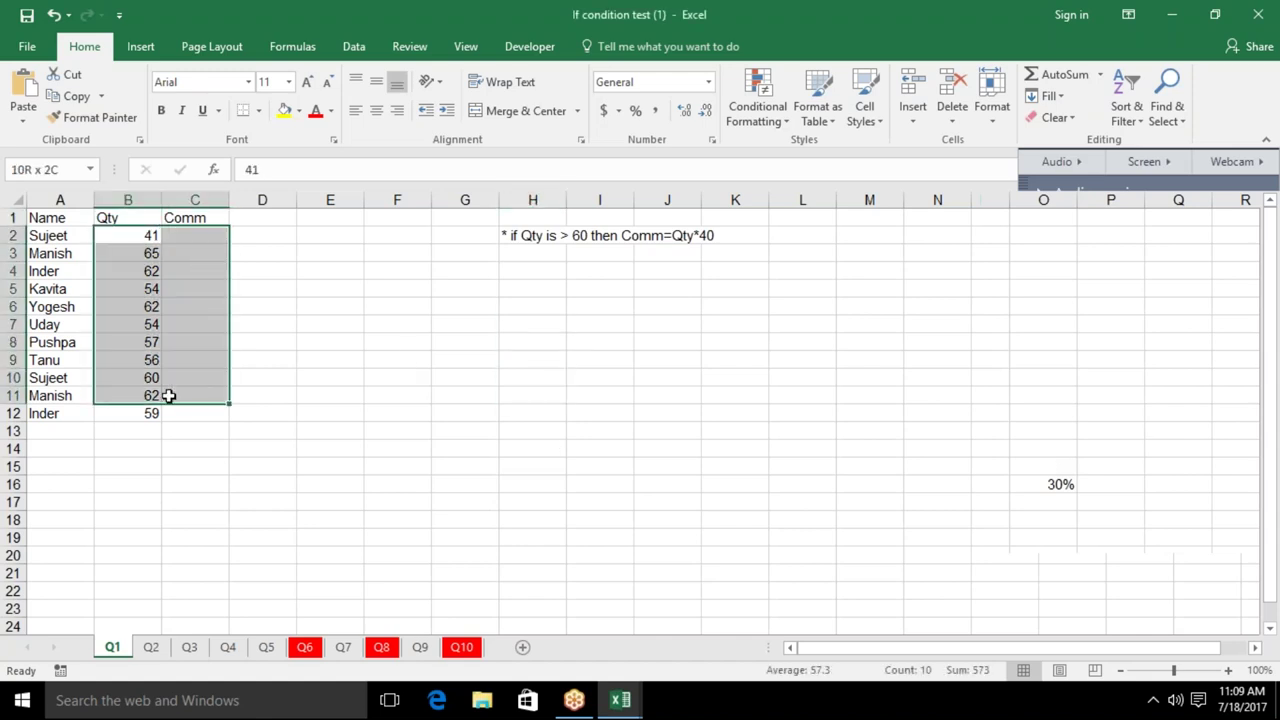
{"action": "left_click", "coordinate": [209, 248]}
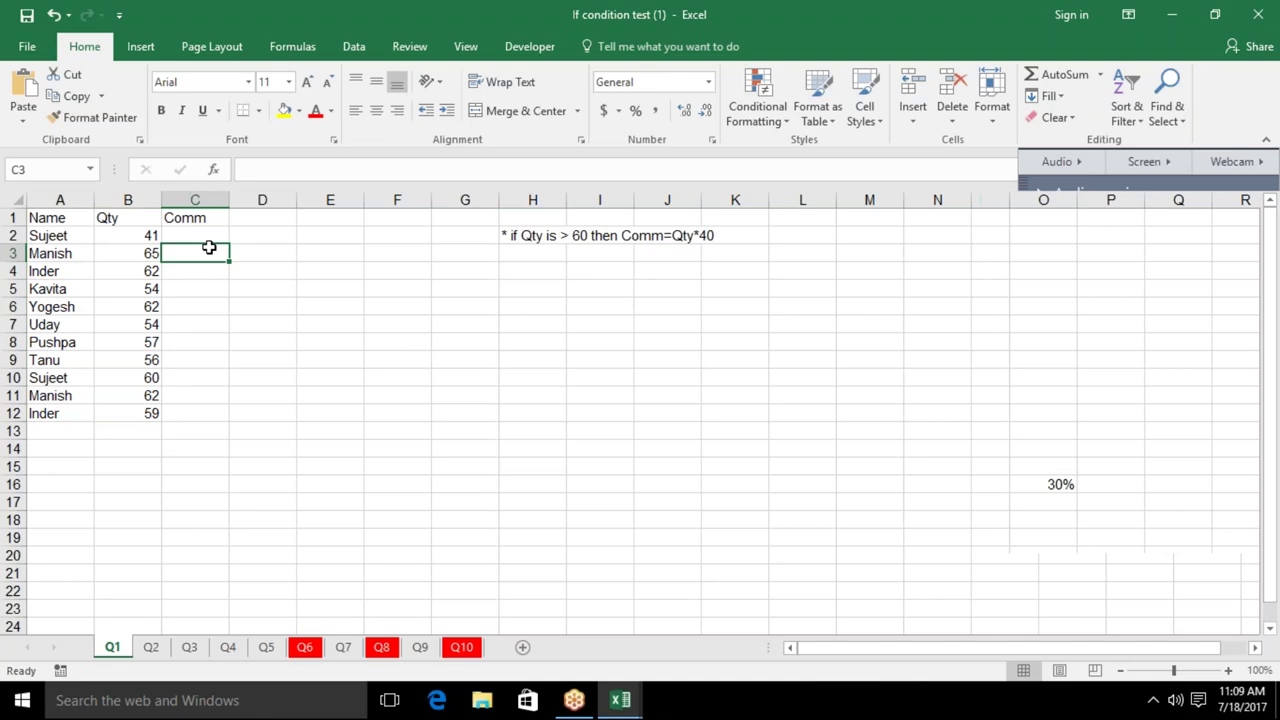
{"action": "left_click", "coordinate": [528, 235]}
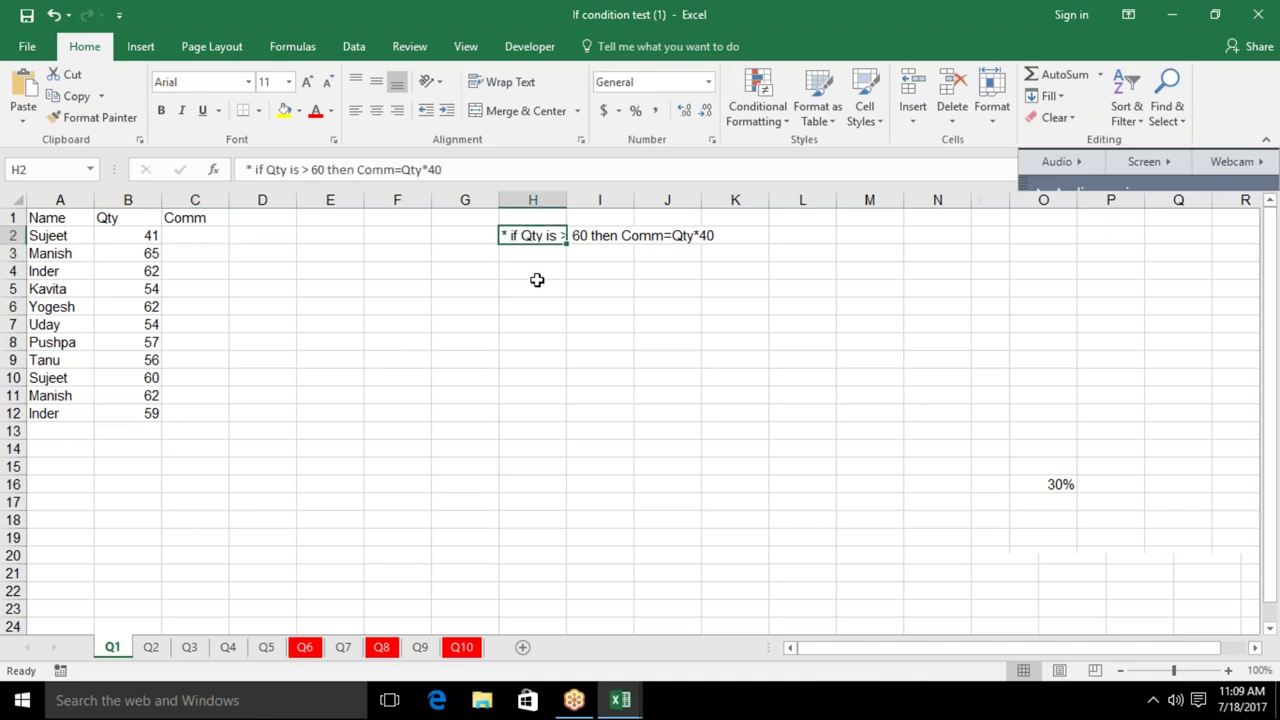
{"action": "left_click", "coordinate": [543, 288]}
{"action": "left_click_drag", "start_coordinate": [543, 288], "coordinate": [171, 215]}
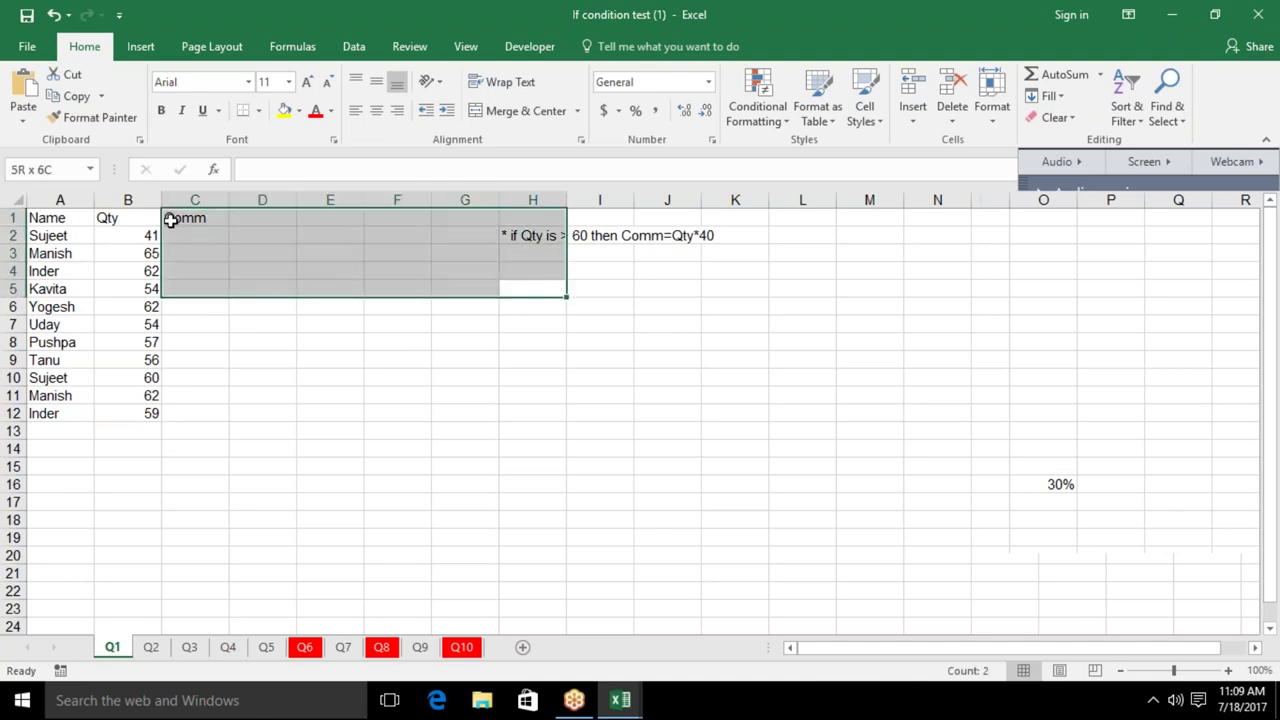
Select the empty Comm cells C2:C12, then move on to sheet Q2's Marks and Result table
{"action": "left_click", "coordinate": [128, 200]}
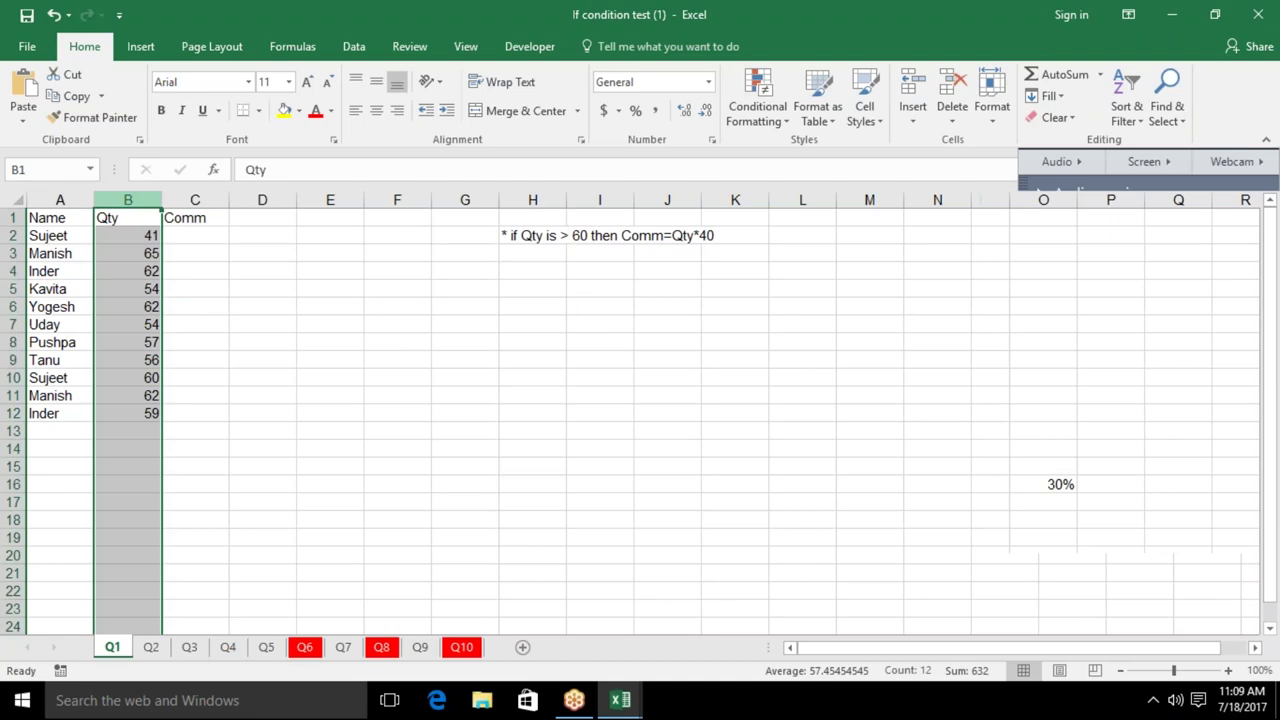
{"action": "left_click", "coordinate": [173, 238]}
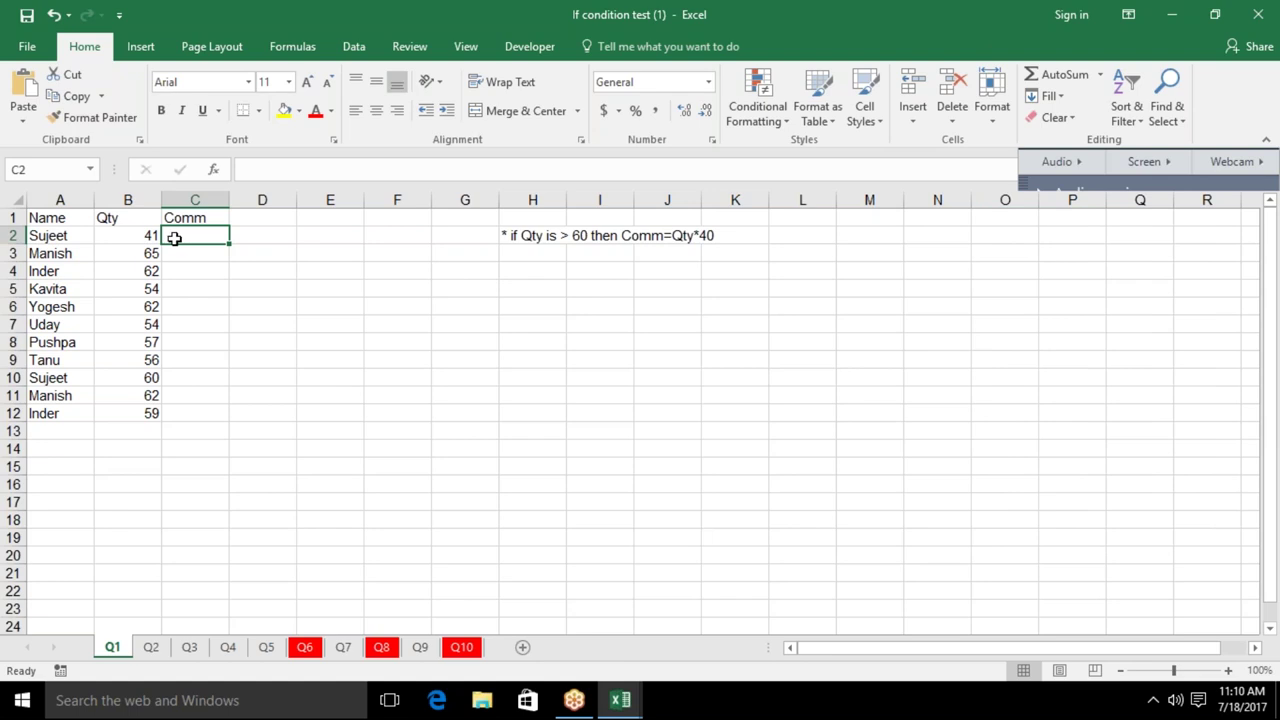
{"action": "mouse_move", "coordinate": [173, 238]}
{"action": "left_mouse_down"}
{"action": "mouse_move", "coordinate": [197, 331]}
{"action": "mouse_move", "coordinate": [195, 413]}
{"action": "left_mouse_up"}
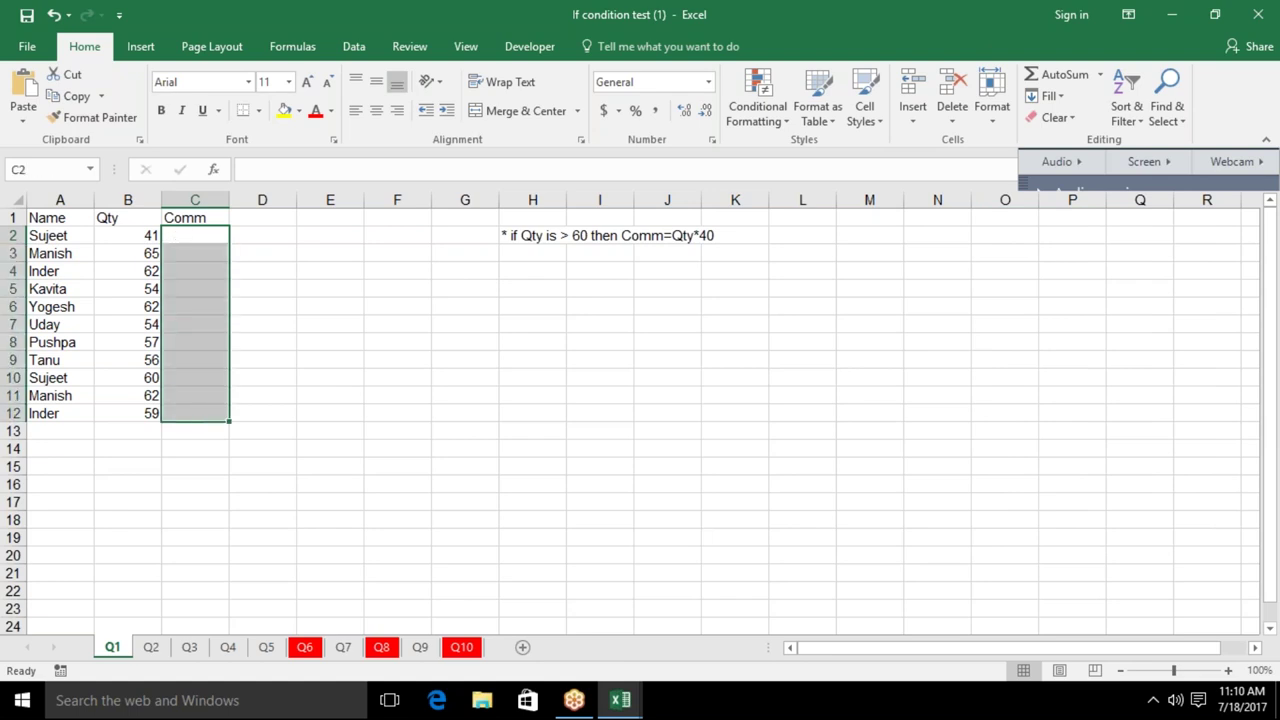
{"action": "left_click", "coordinate": [207, 464]}
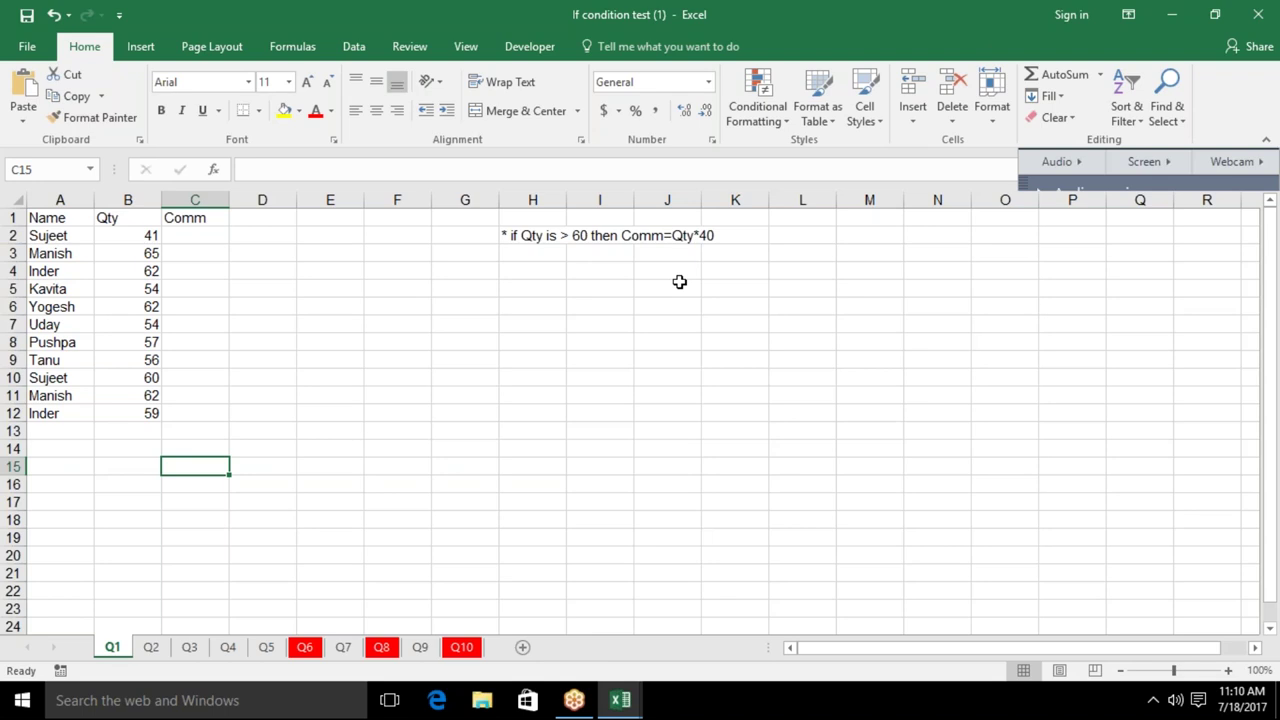
{"action": "left_click", "coordinate": [151, 648]}
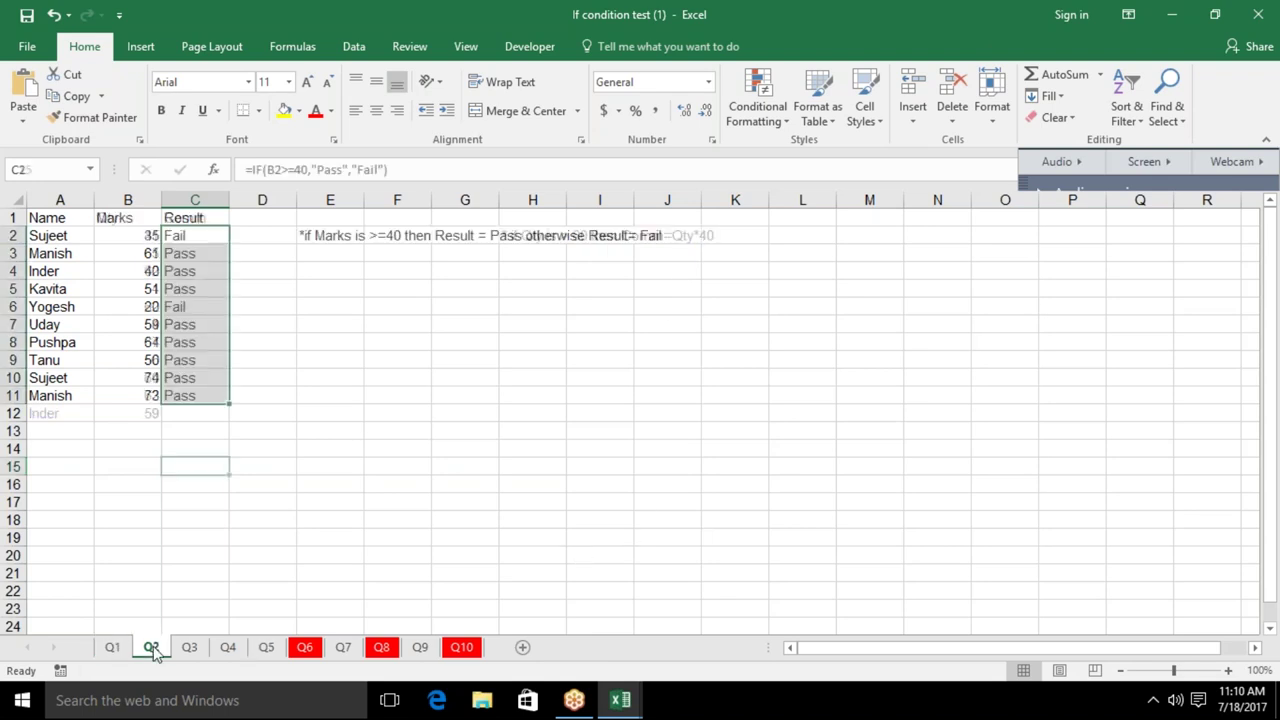
Delete the Pass/Fail results on Q2 and the STD/Local Area values on Q3, ending on sheet Q4
{"action": "key", "text": "Delete"}
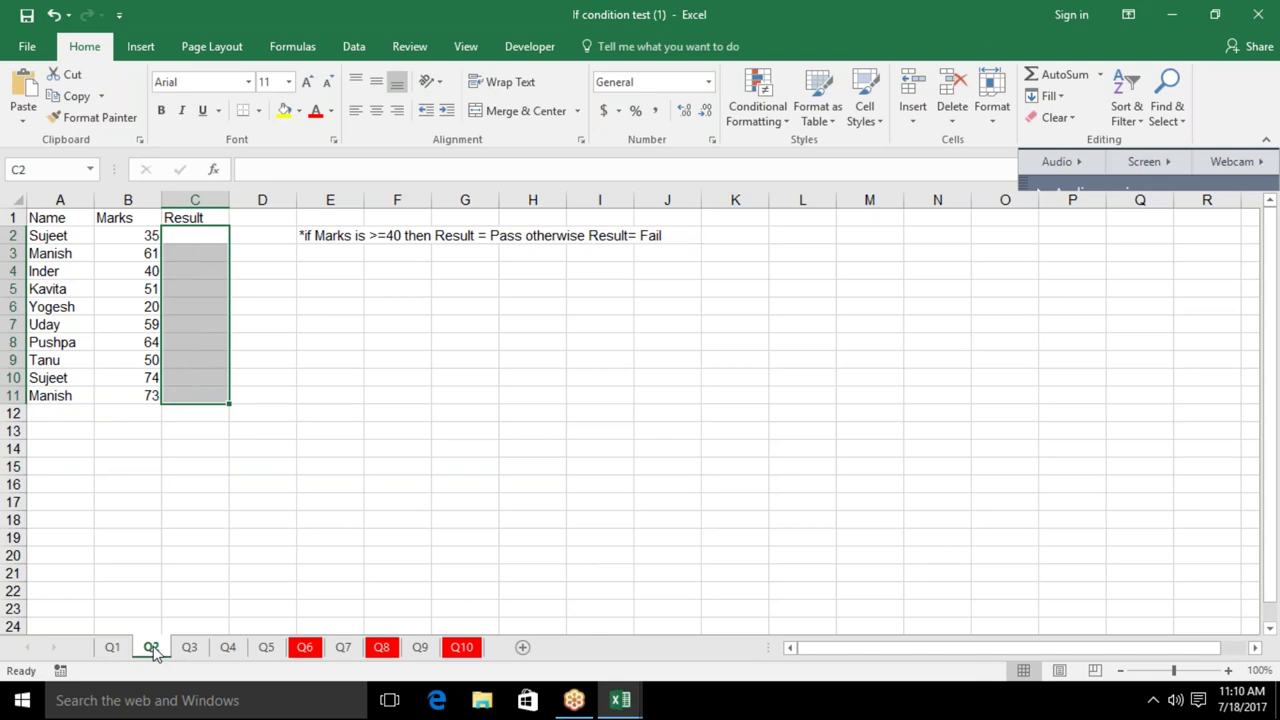
{"action": "left_click_drag", "start_coordinate": [132, 235], "coordinate": [165, 379]}
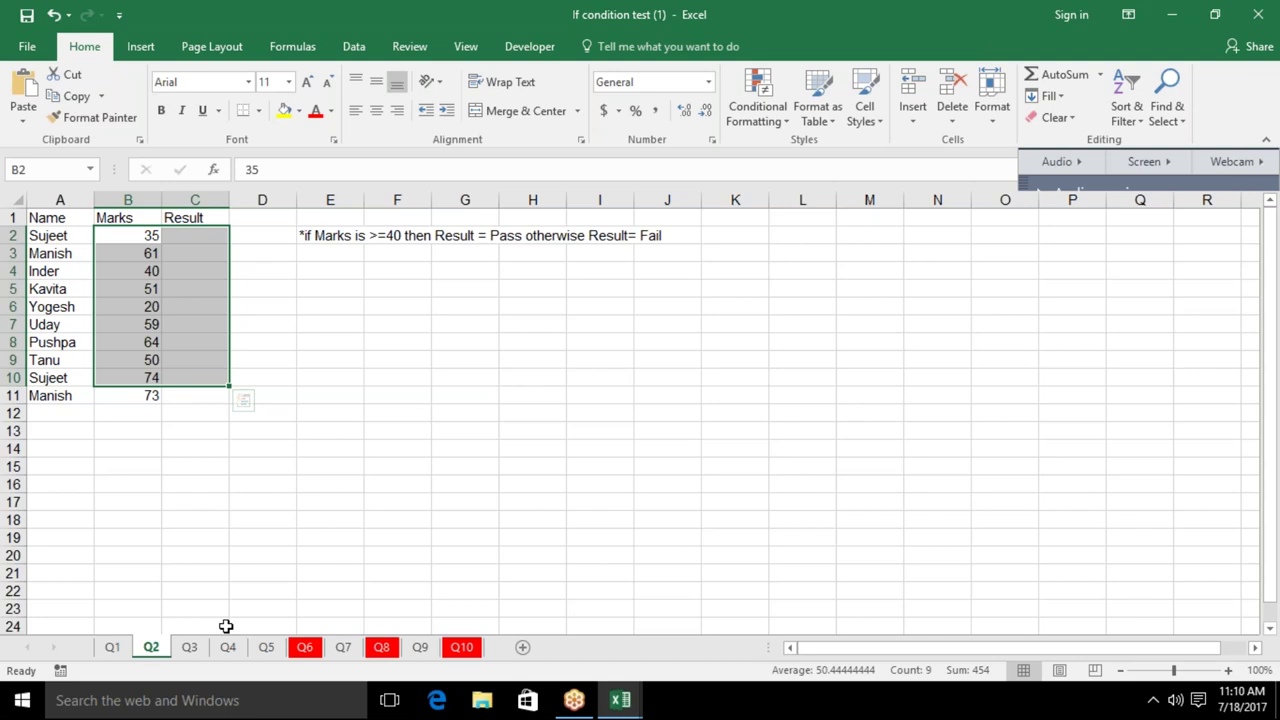
{"action": "left_click", "coordinate": [189, 647]}
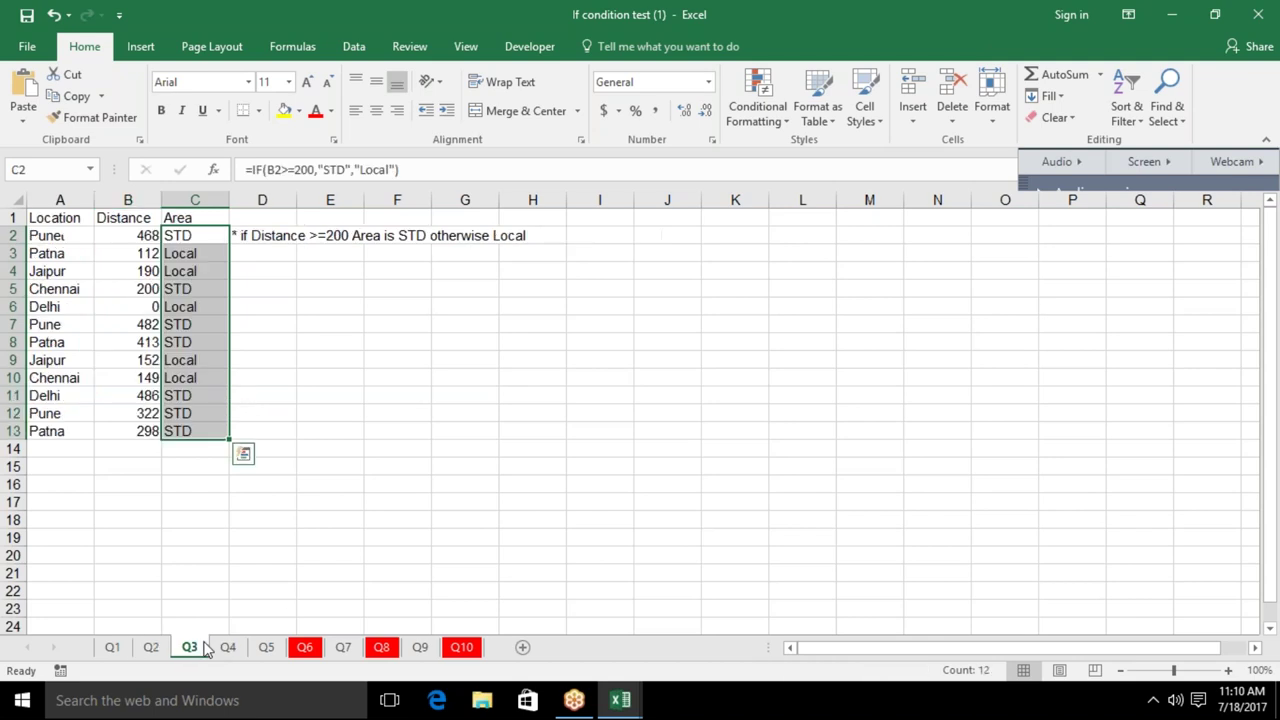
{"action": "key", "text": "Delete"}
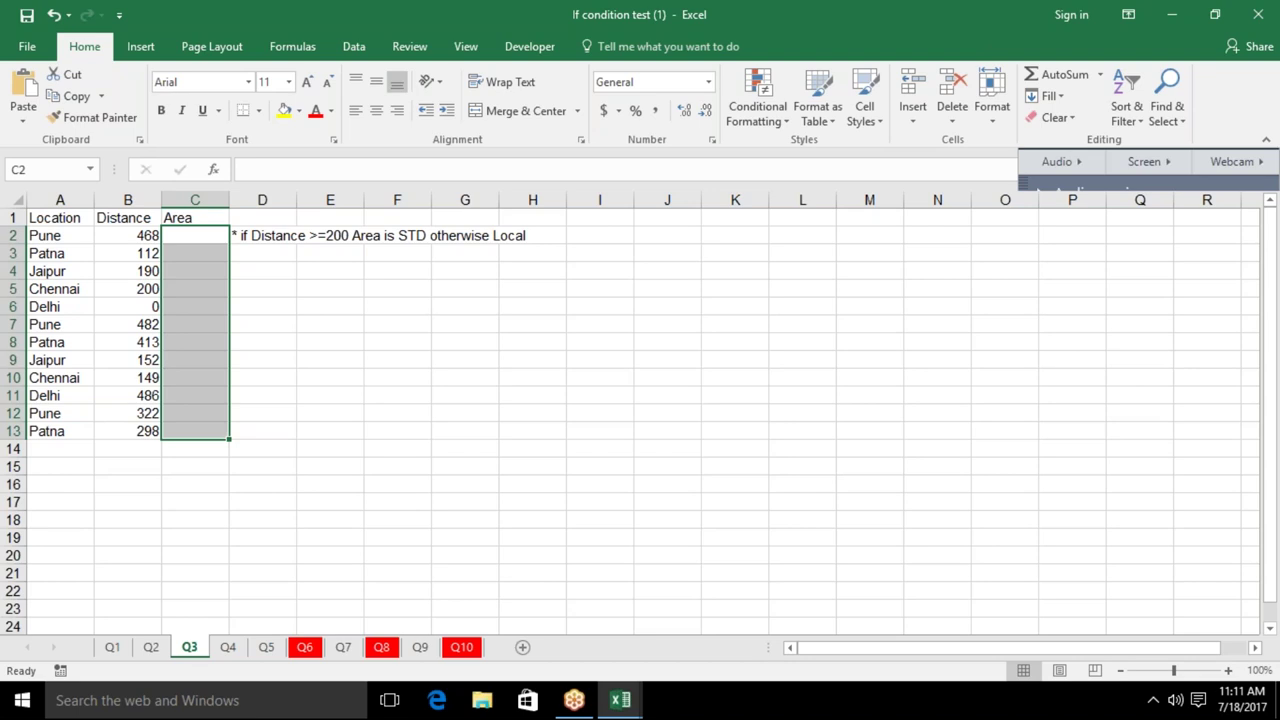
{"action": "left_click", "coordinate": [228, 648]}
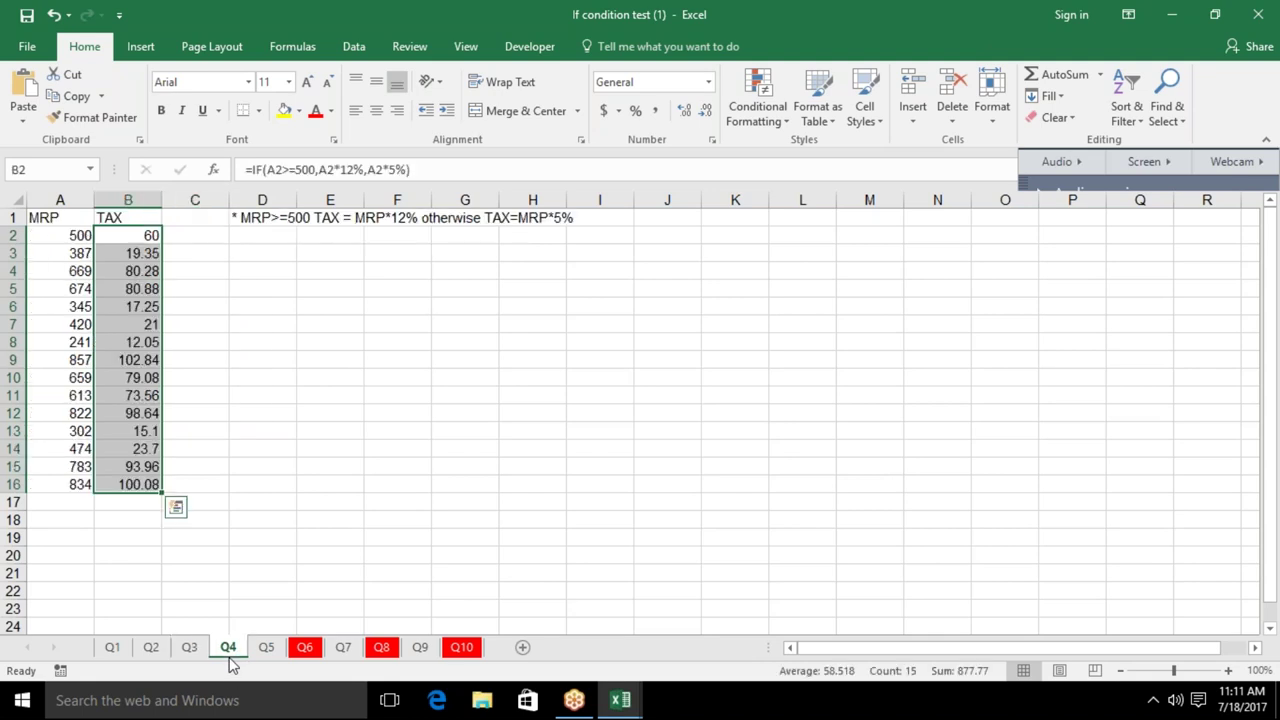
Delete Q4's TAX values and Q5's NT result in B2, then select Q5's Duty cells
{"action": "key", "text": "Delete"}
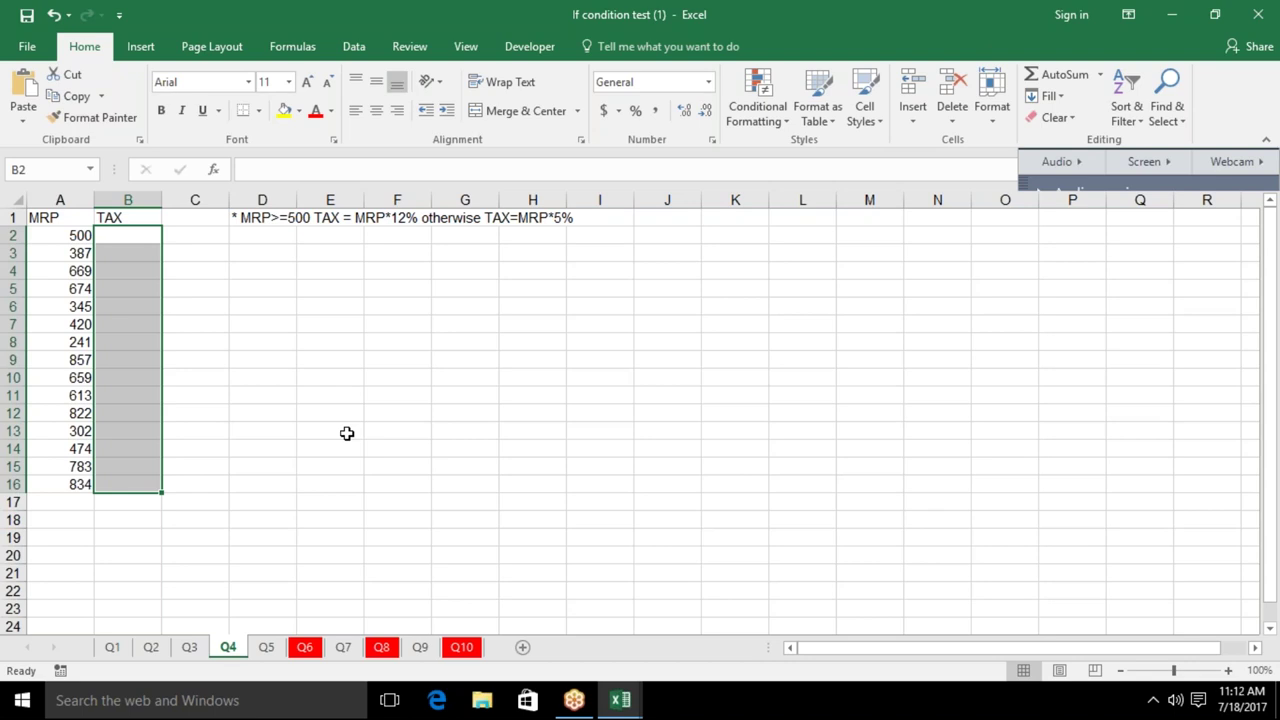
{"action": "left_click", "coordinate": [268, 647]}
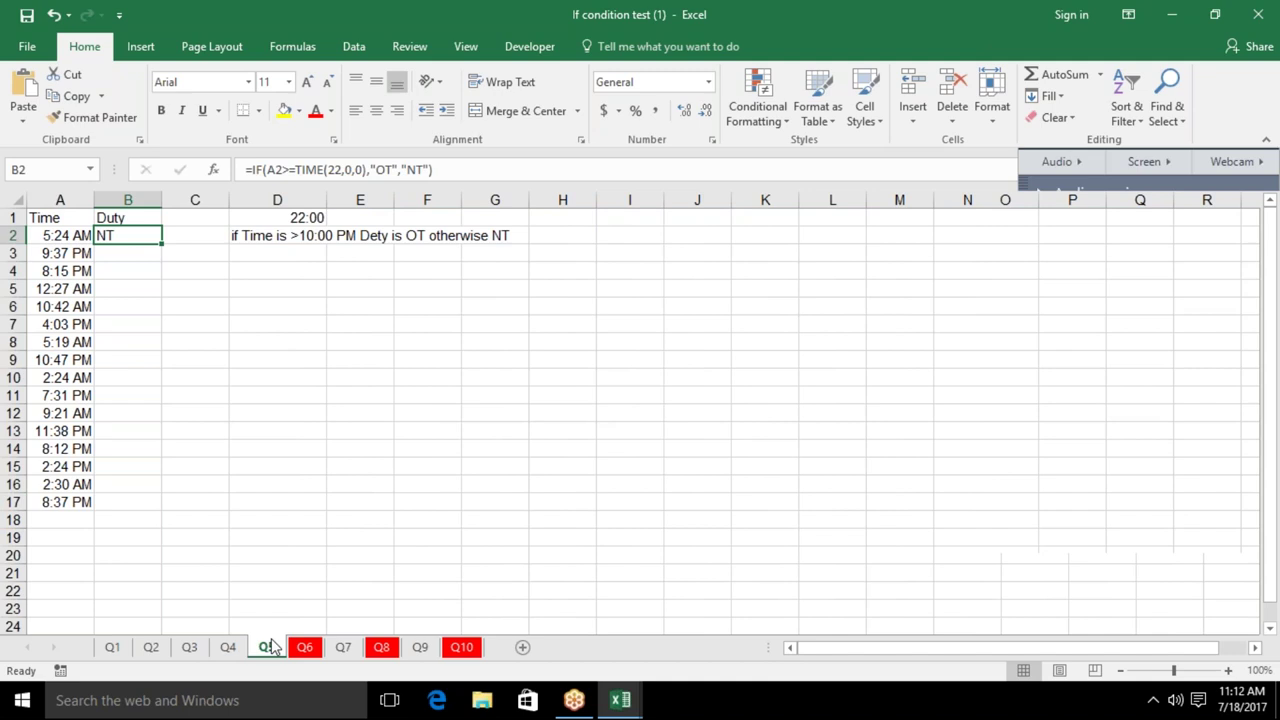
{"action": "key", "text": "Delete"}
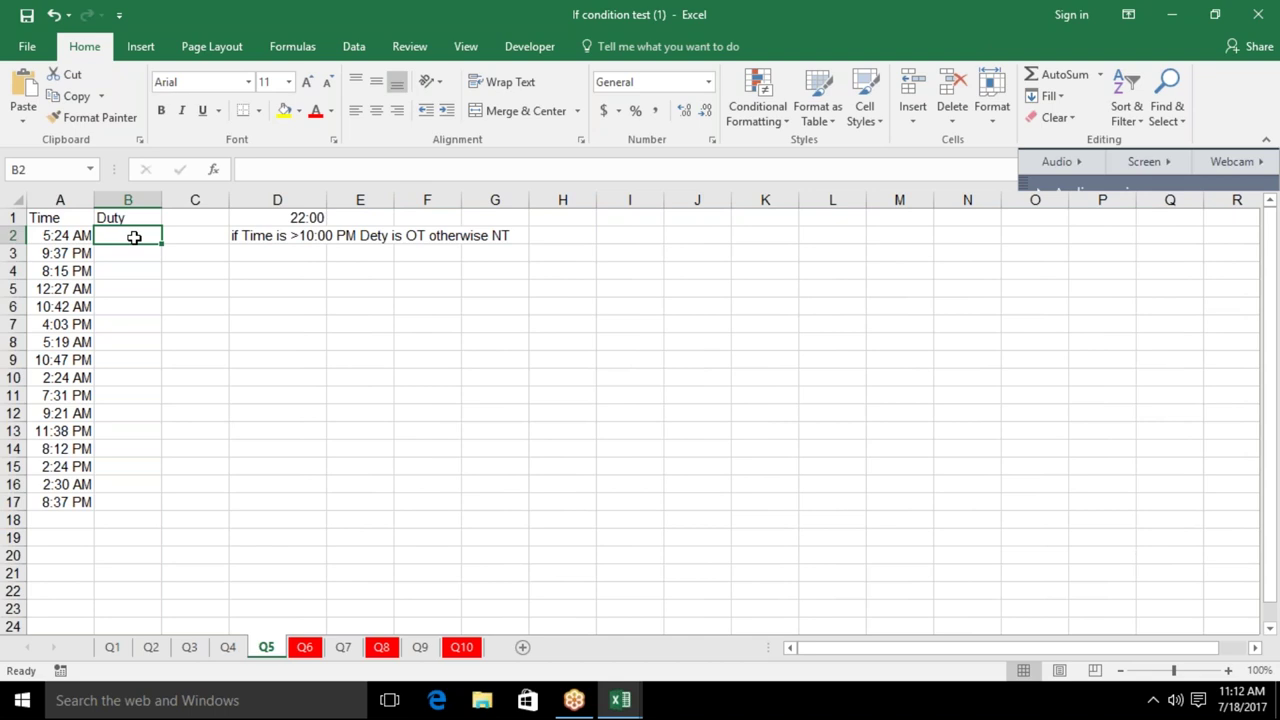
{"action": "mouse_move", "coordinate": [134, 237]}
{"action": "left_mouse_down"}
{"action": "mouse_move", "coordinate": [166, 440]}
{"action": "mouse_move", "coordinate": [154, 501]}
{"action": "left_mouse_up"}
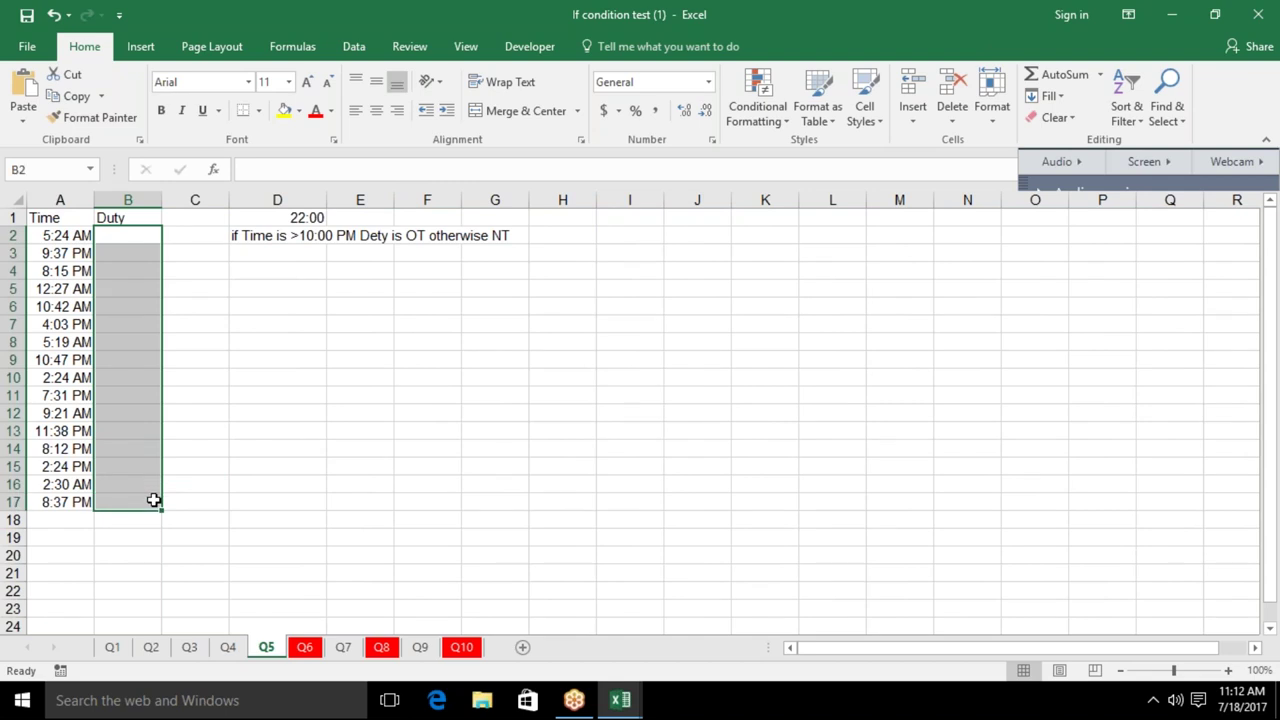
On sheet Q6, delete the Pass/Fail values in H2:H14 and select H2 for a new formula
{"action": "left_click", "coordinate": [302, 648]}
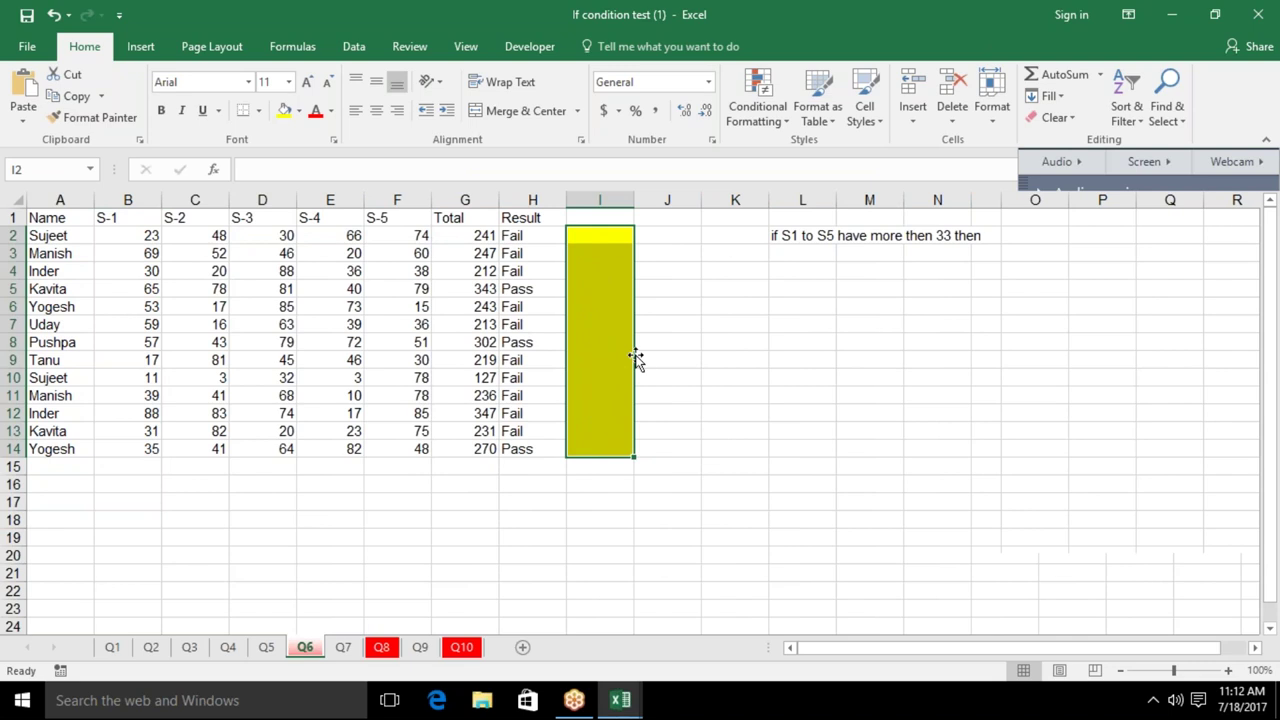
{"action": "left_click", "coordinate": [551, 253]}
{"action": "key", "text": "Up"}
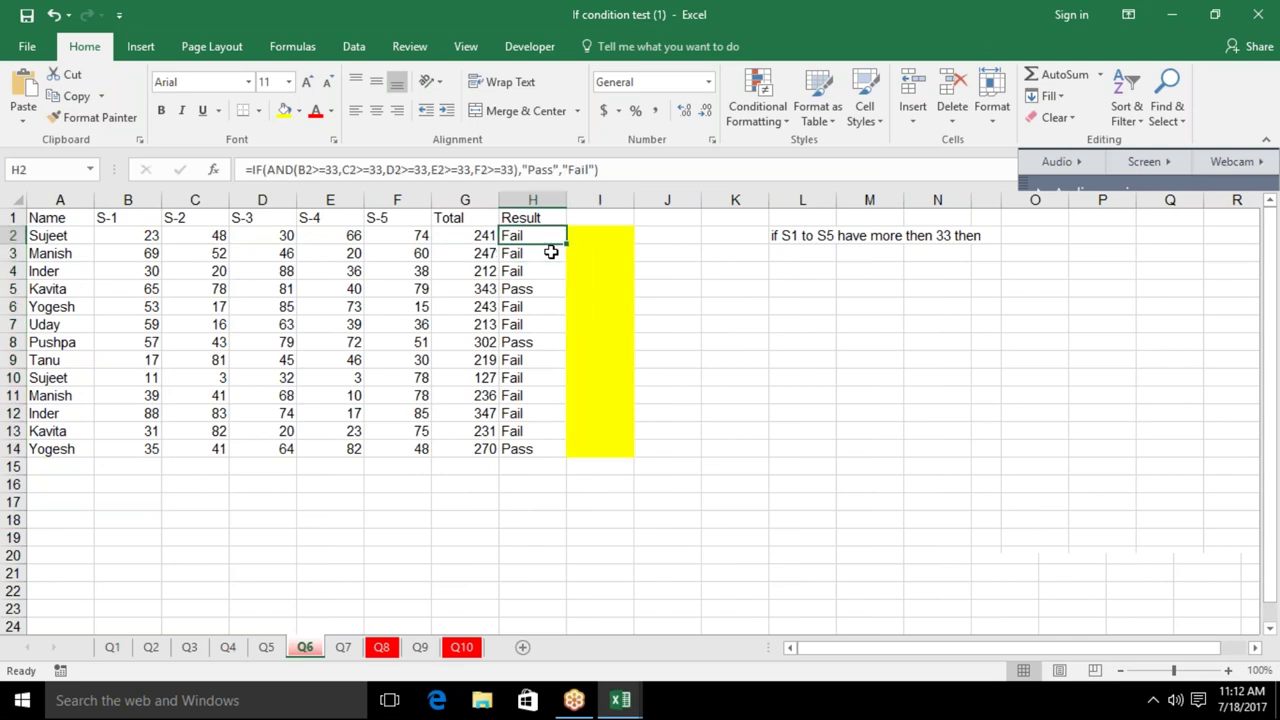
{"action": "key", "text": "ctrl+shift+Down"}
{"action": "key", "text": "Delete"}
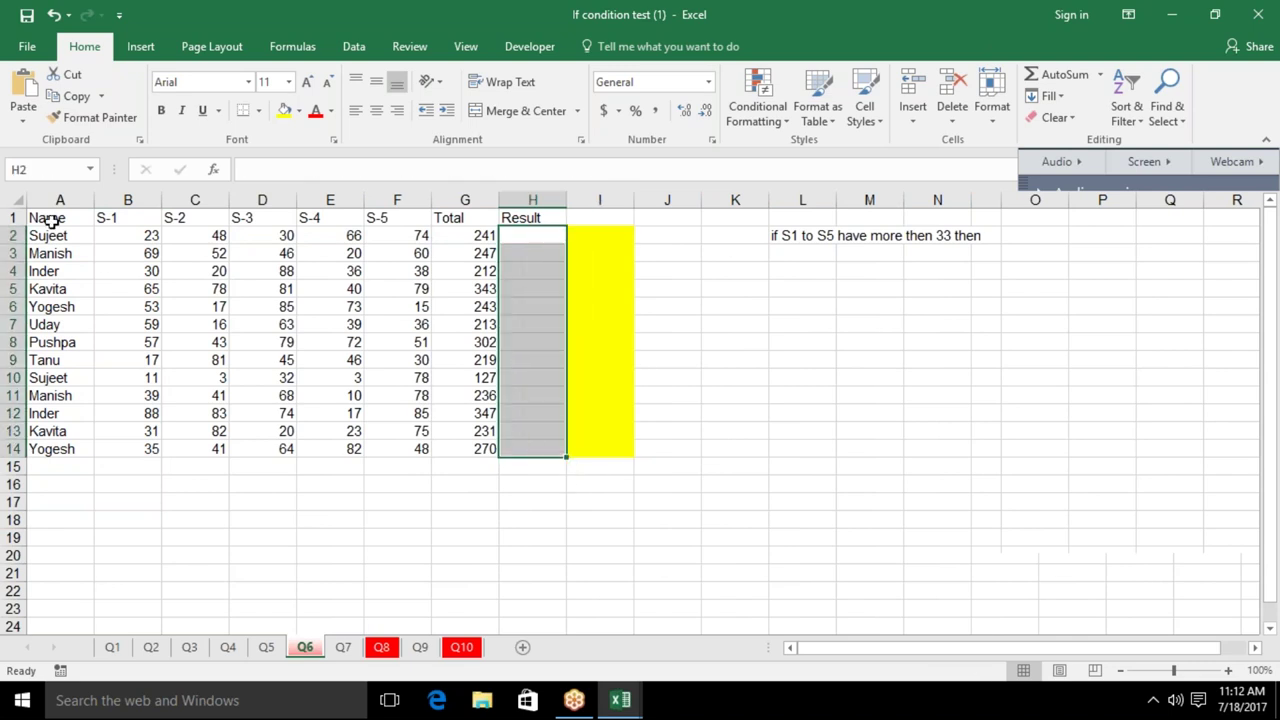
{"action": "left_click", "coordinate": [119, 228]}
{"action": "left_click_drag", "start_coordinate": [119, 228], "coordinate": [424, 236]}
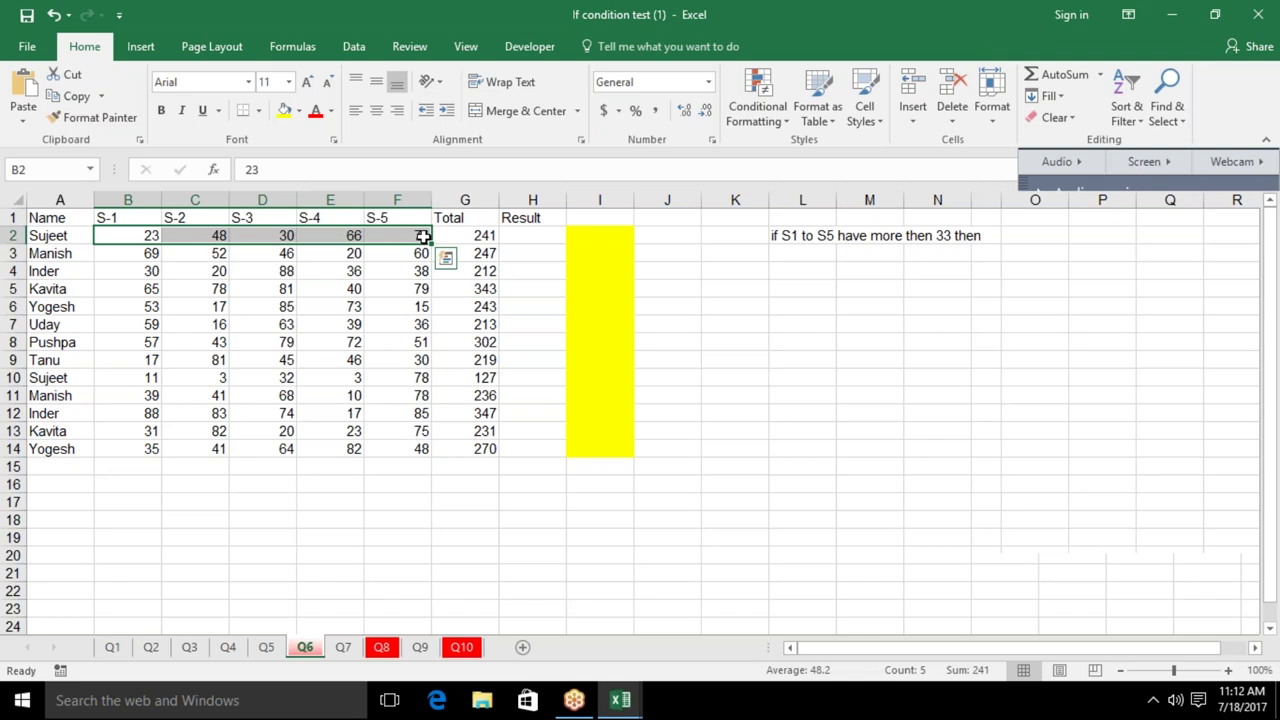
{"action": "left_click", "coordinate": [524, 233]}
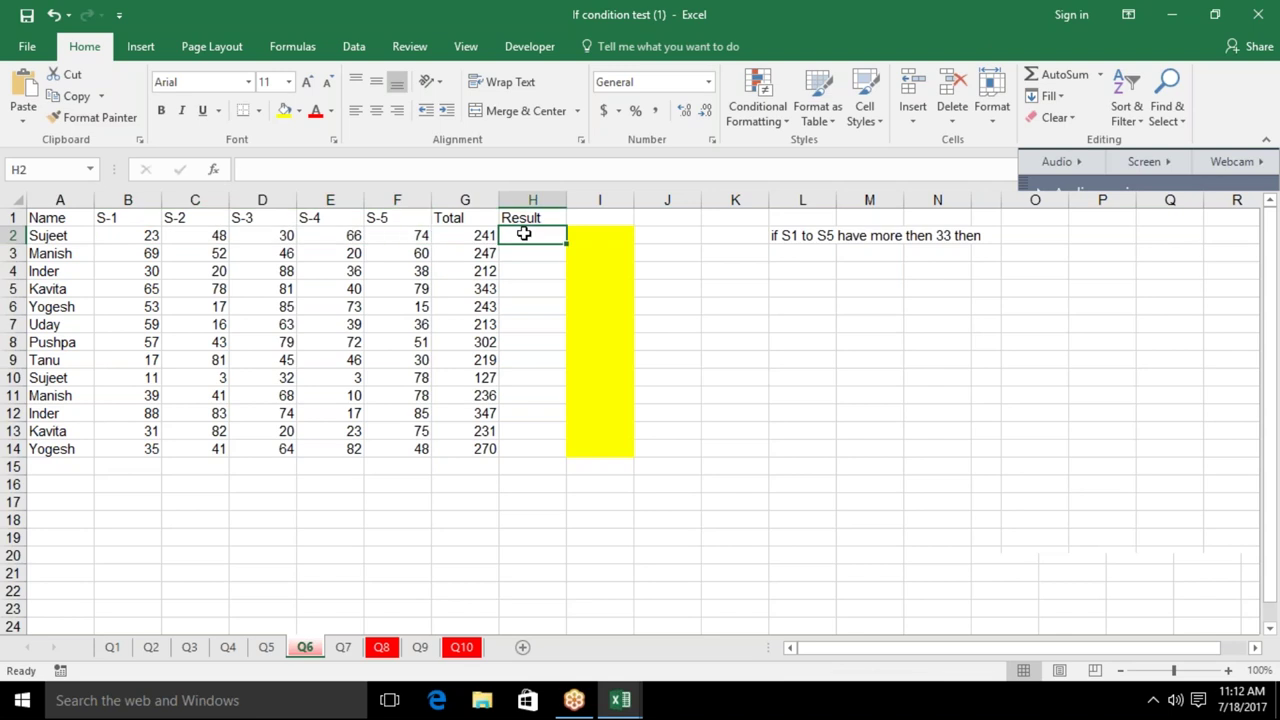
Start H2's =AND formula with B2>=33 and C2>=33, adding D2 and E2 conditions
{"action": "type", "text": "="}
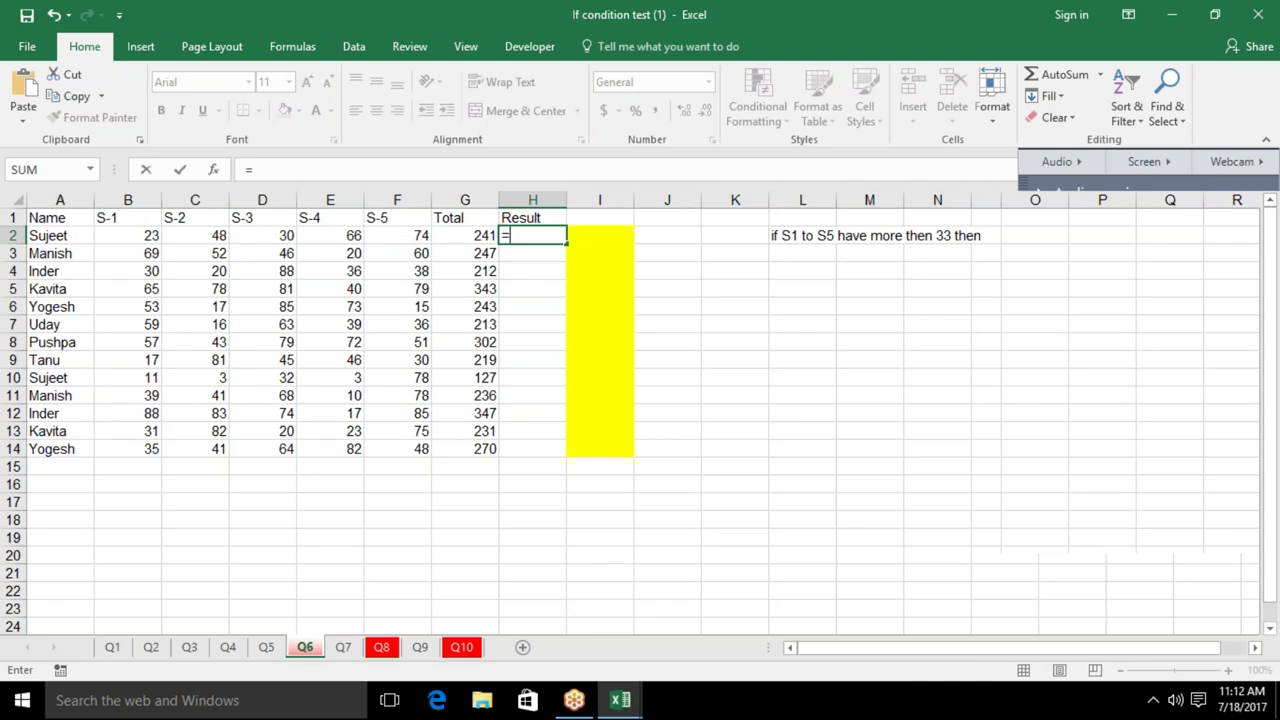
{"action": "type", "text": "and"}
{"action": "key", "text": "Tab"}
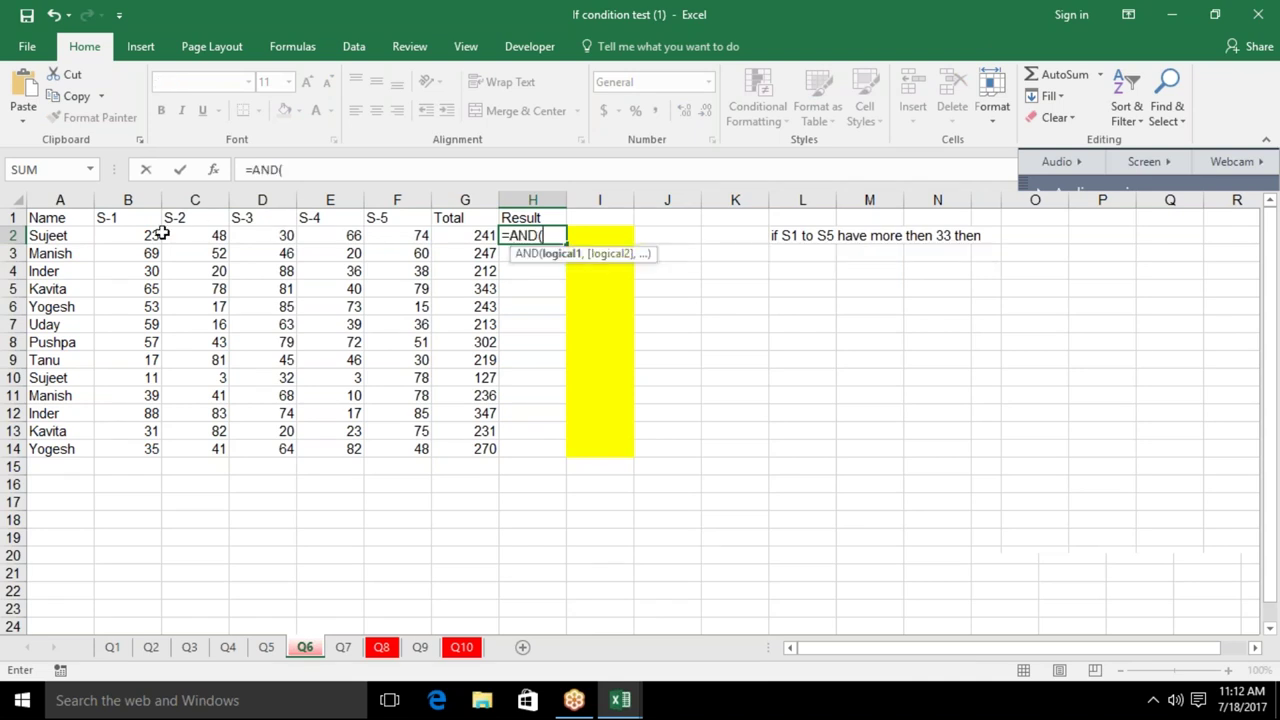
{"action": "left_click", "coordinate": [150, 234]}
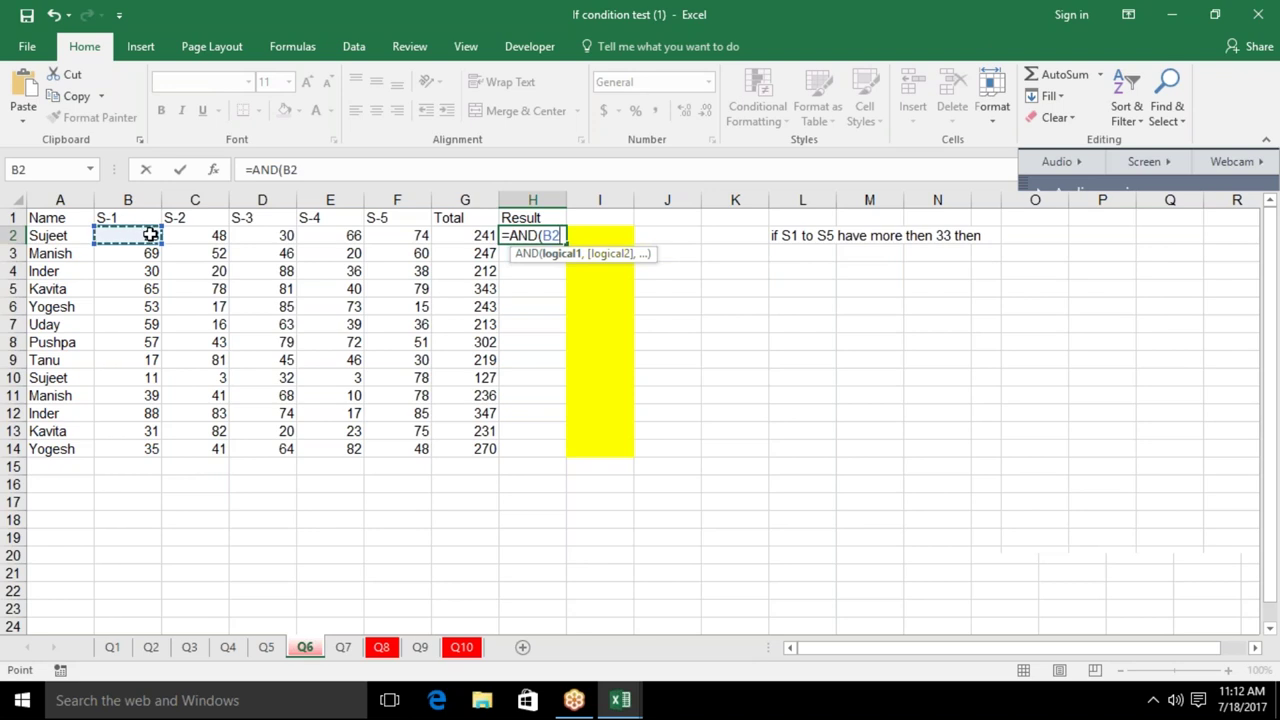
{"action": "type", "text": ">"}
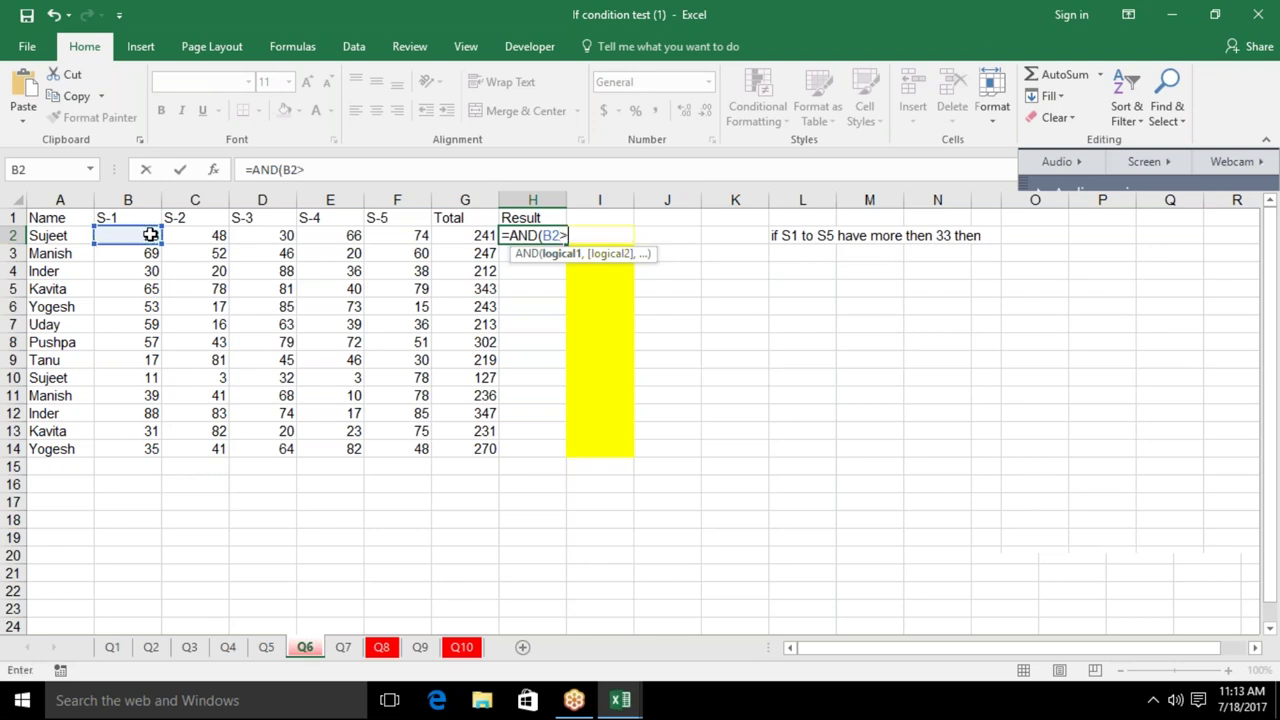
{"action": "type", "text": "=33"}
{"action": "type", "text": ","}
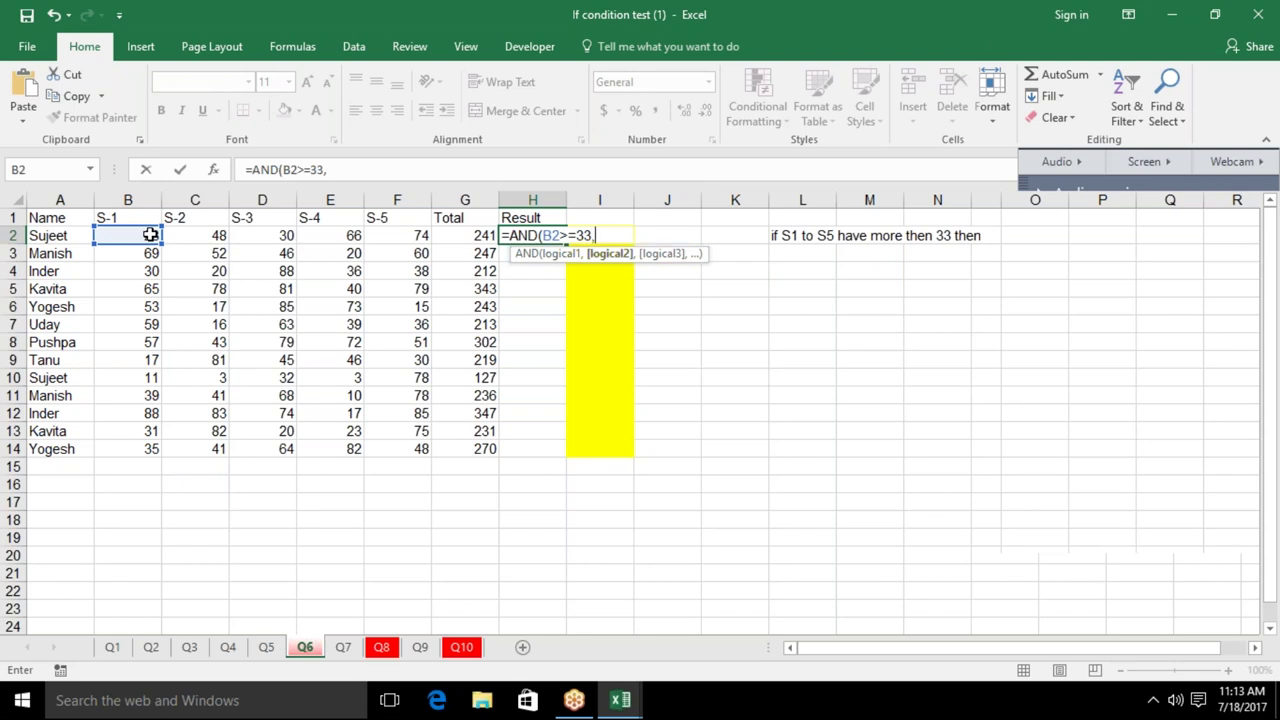
{"action": "left_click", "coordinate": [183, 235]}
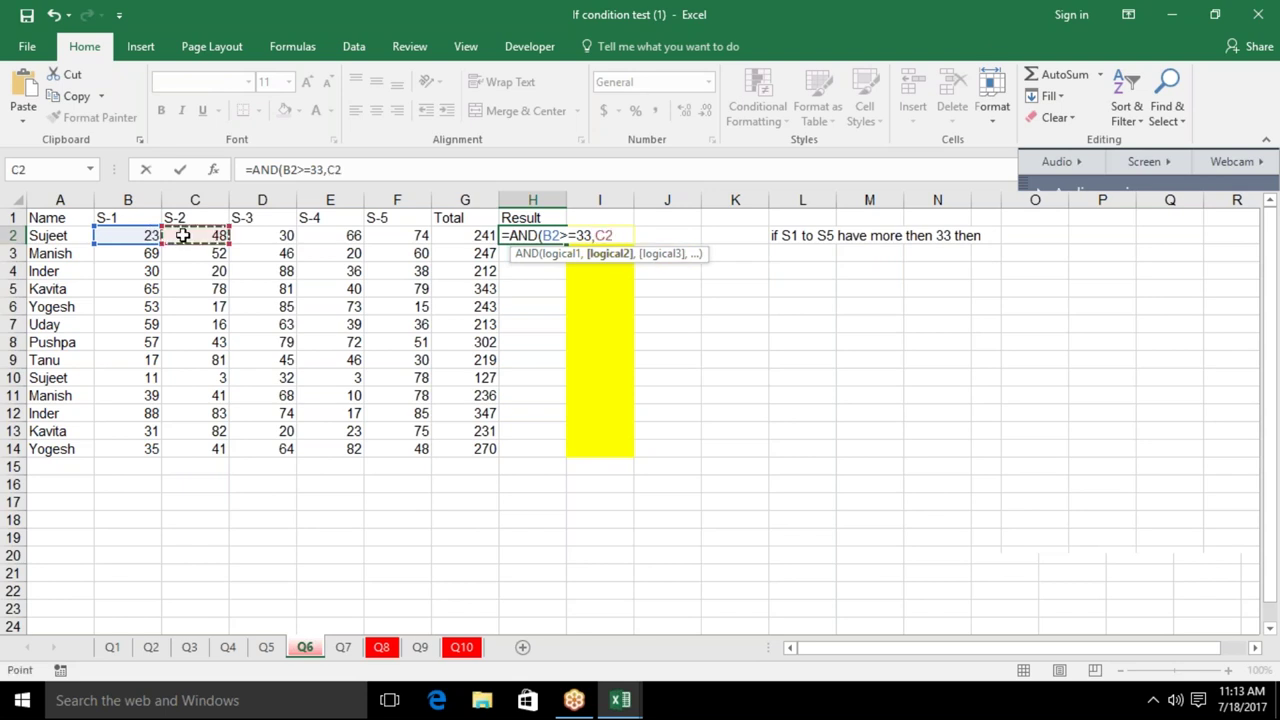
{"action": "type", "text": ">=33,"}
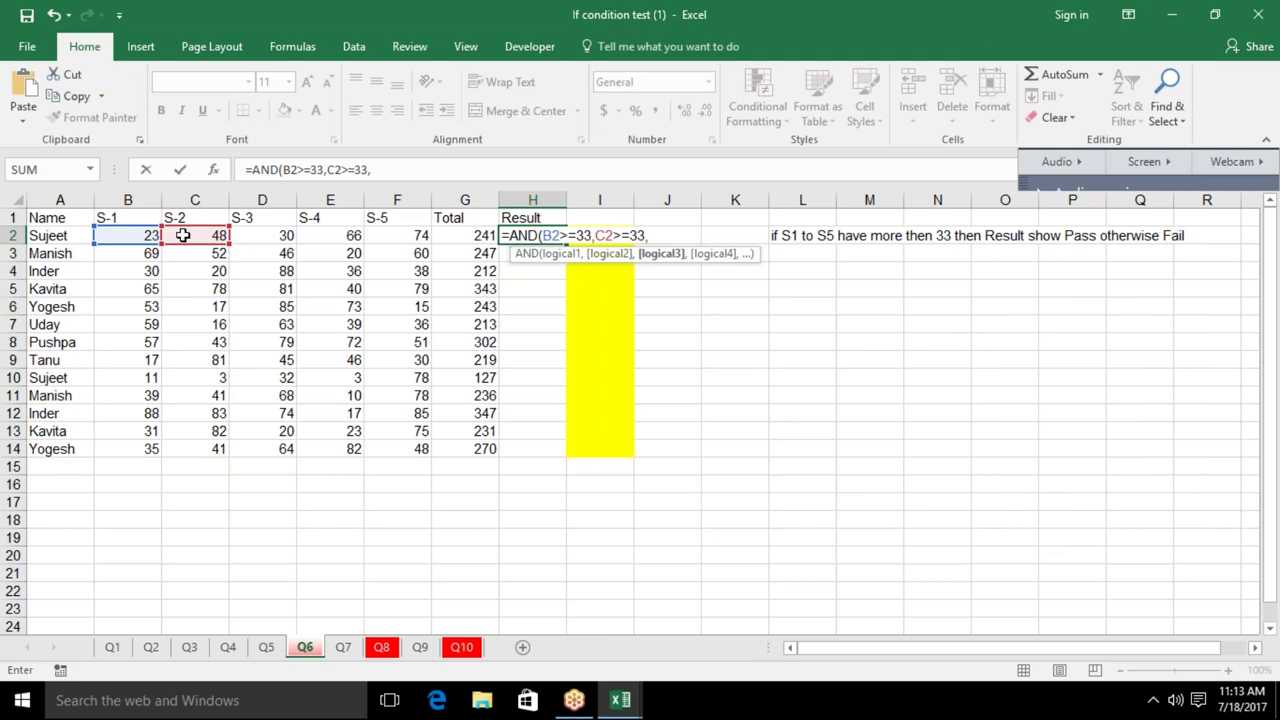
{"action": "type", "text": "IF("}
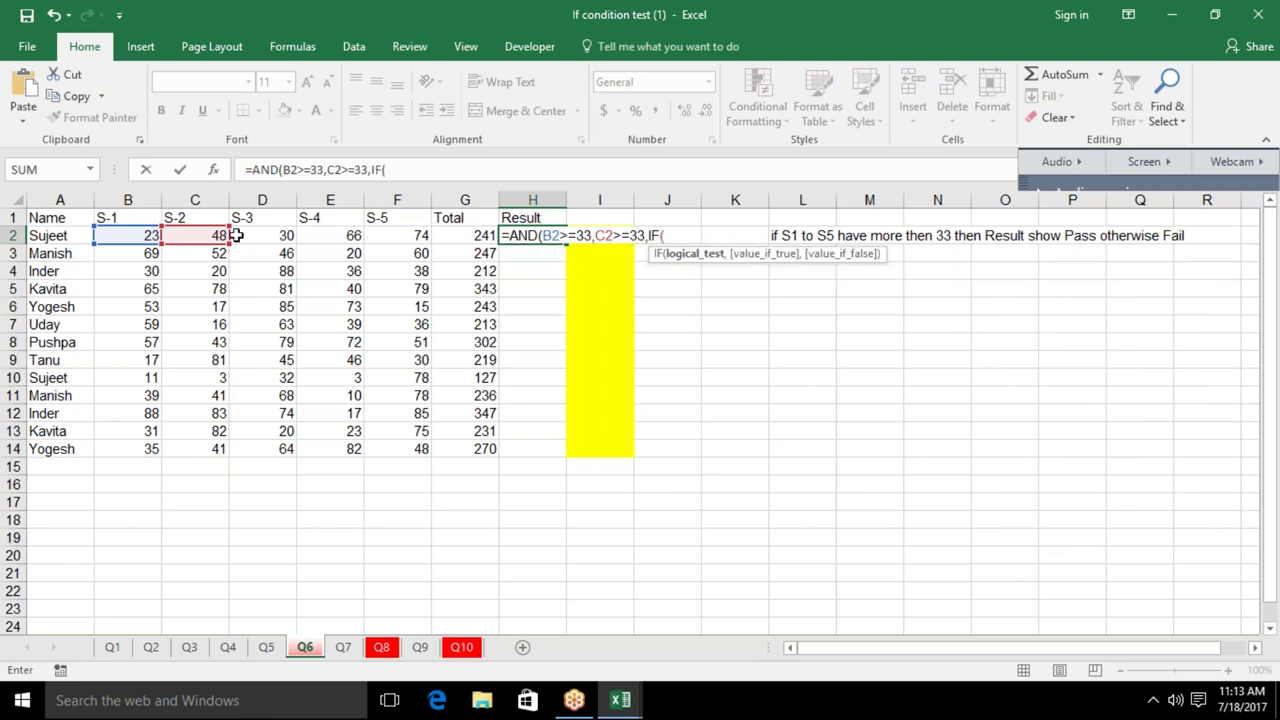
{"action": "left_click", "coordinate": [240, 235]}
{"action": "type", "text": ">=33,IF("}
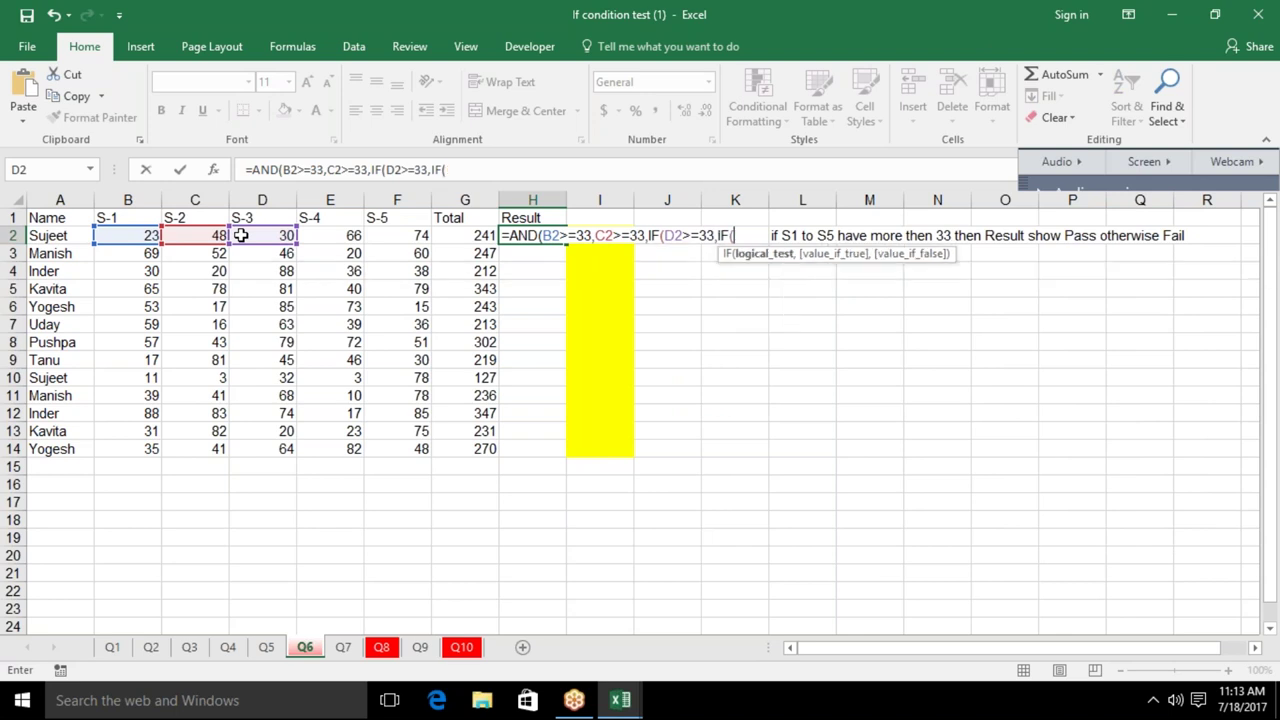
{"action": "left_click", "coordinate": [305, 235]}
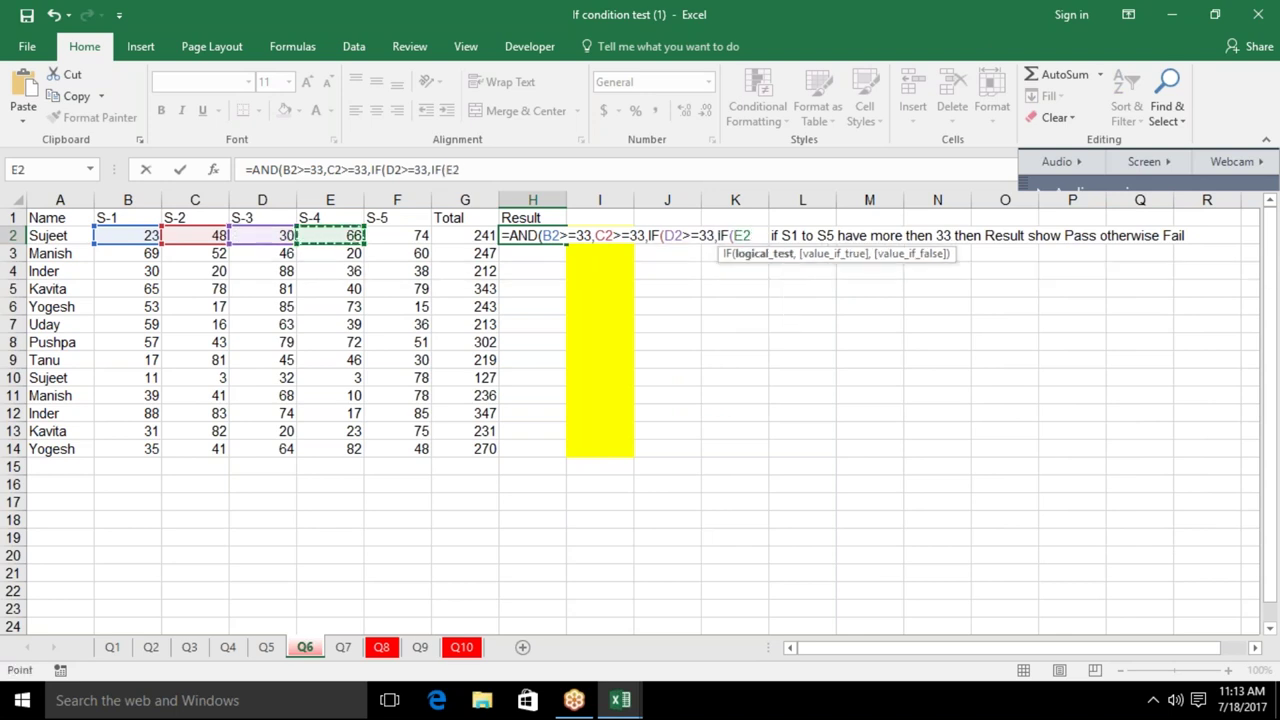
{"action": "type", "text": ">=33,"}
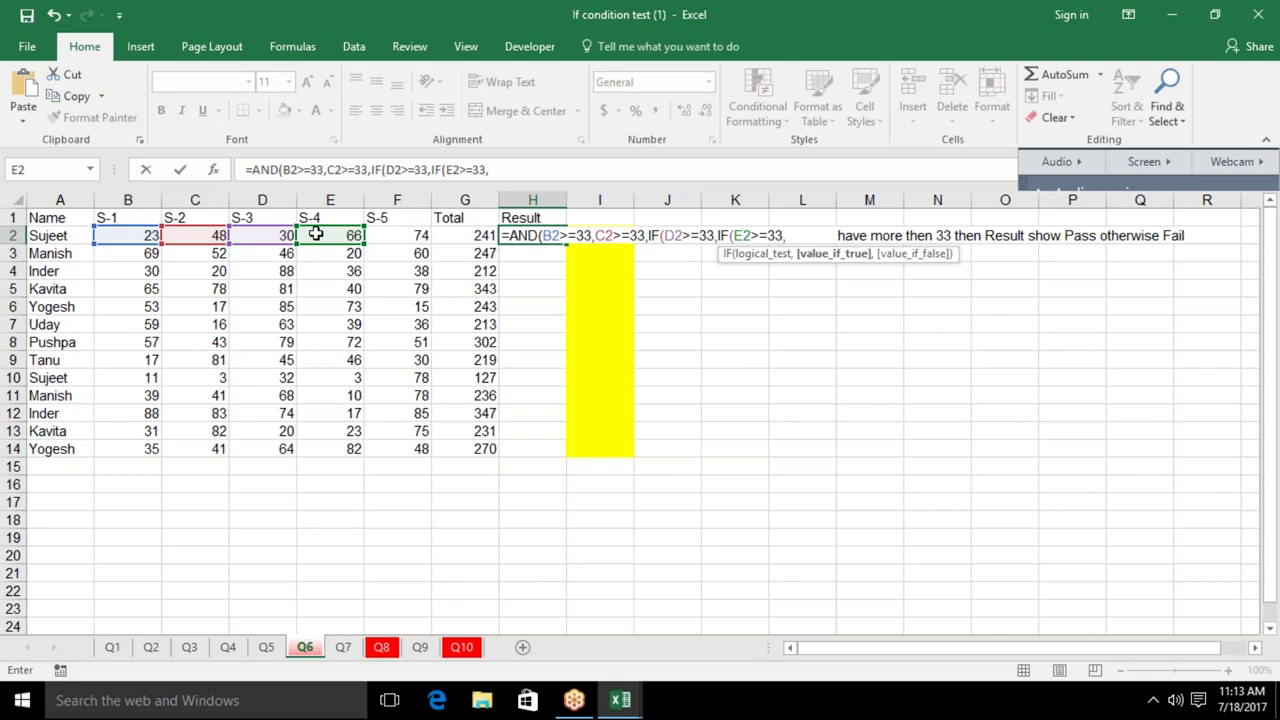
Remove the stray IF( parts, end the formula with F2<=33, and commit H2
{"action": "left_click", "coordinate": [661, 235]}
{"action": "key", "text": "Right"}
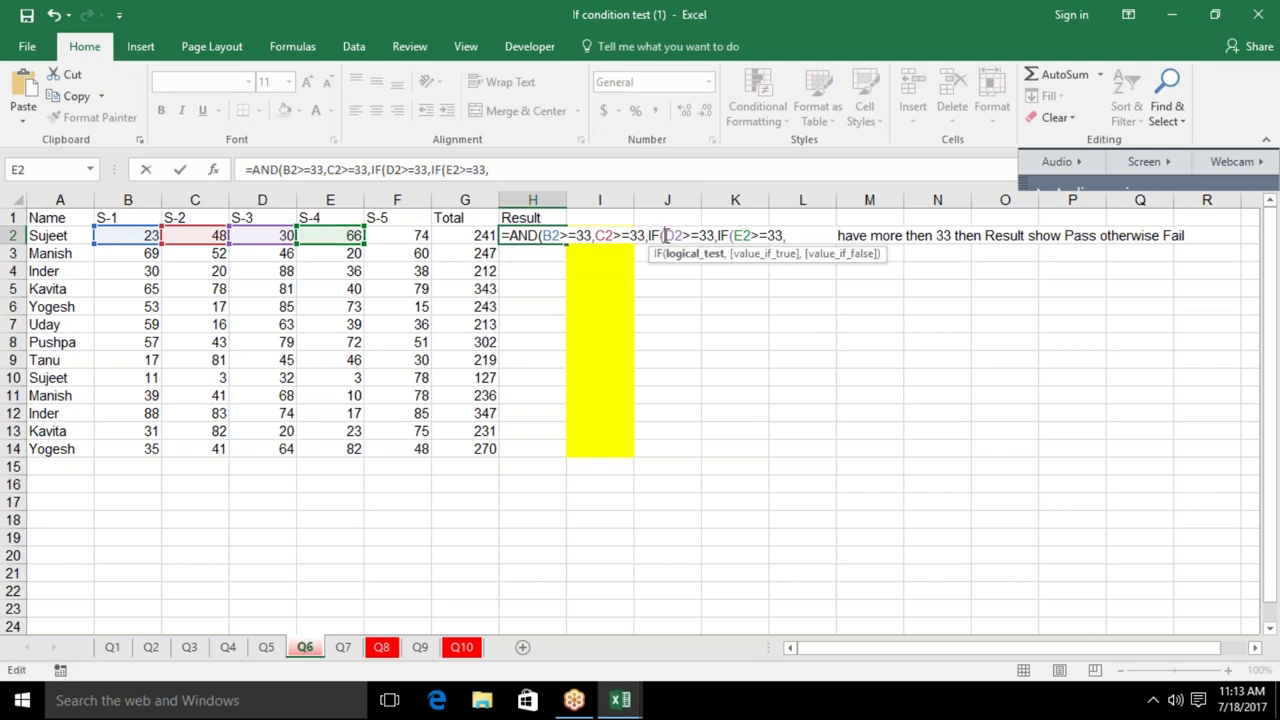
{"action": "key", "text": "BackSpace"}
{"action": "key", "text": "BackSpace"}
{"action": "key", "text": "BackSpace"}
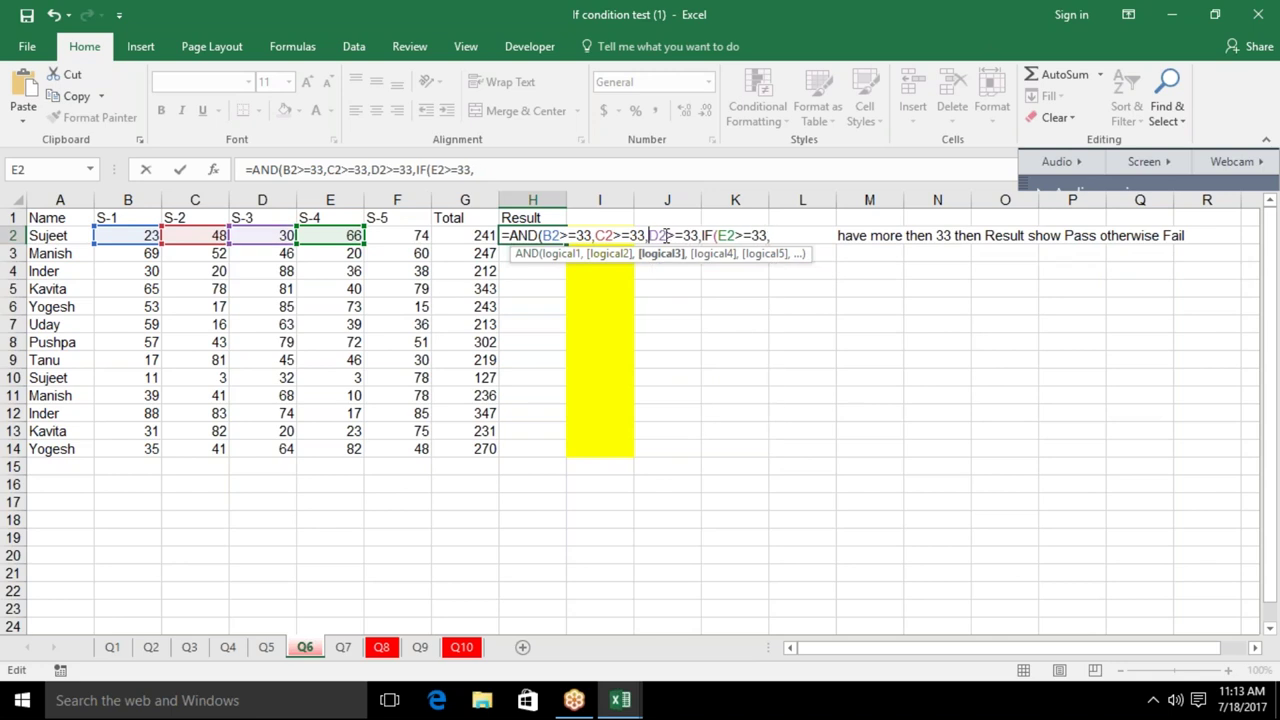
{"action": "left_click", "coordinate": [717, 235]}
{"action": "key", "text": "BackSpace"}
{"action": "key", "text": "BackSpace"}
{"action": "key", "text": "BackSpace"}
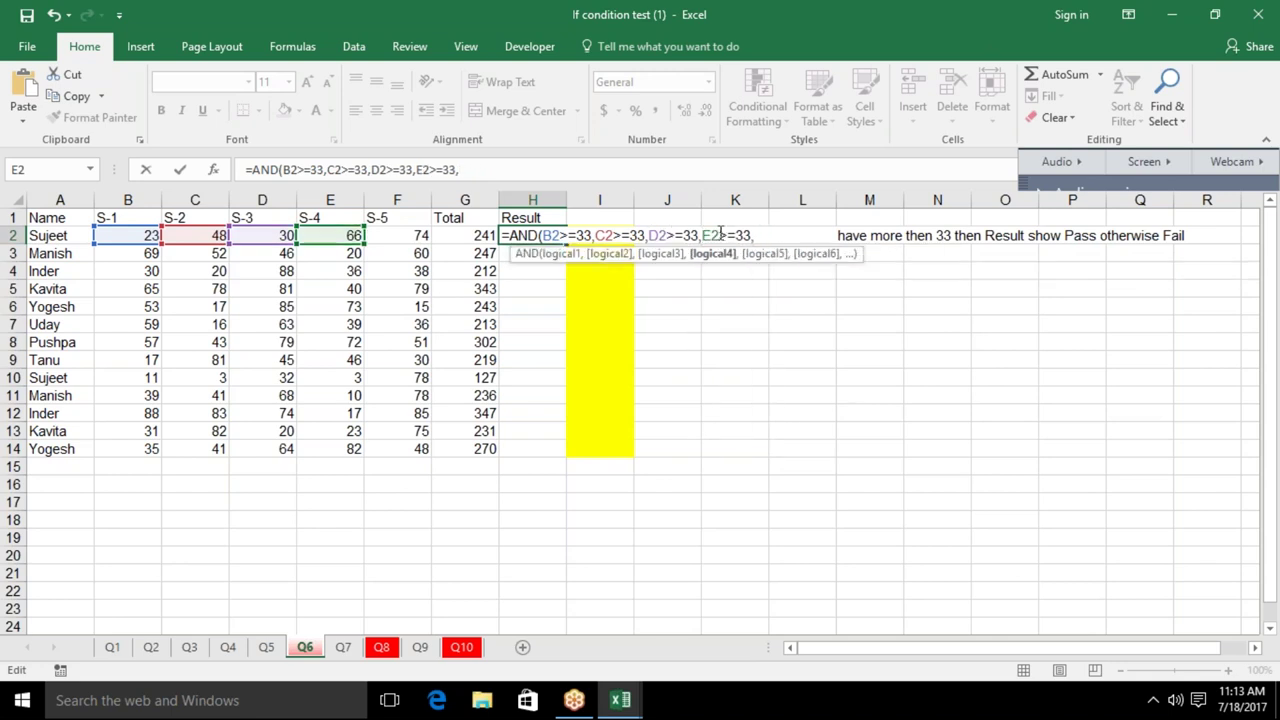
{"action": "left_click", "coordinate": [758, 235]}
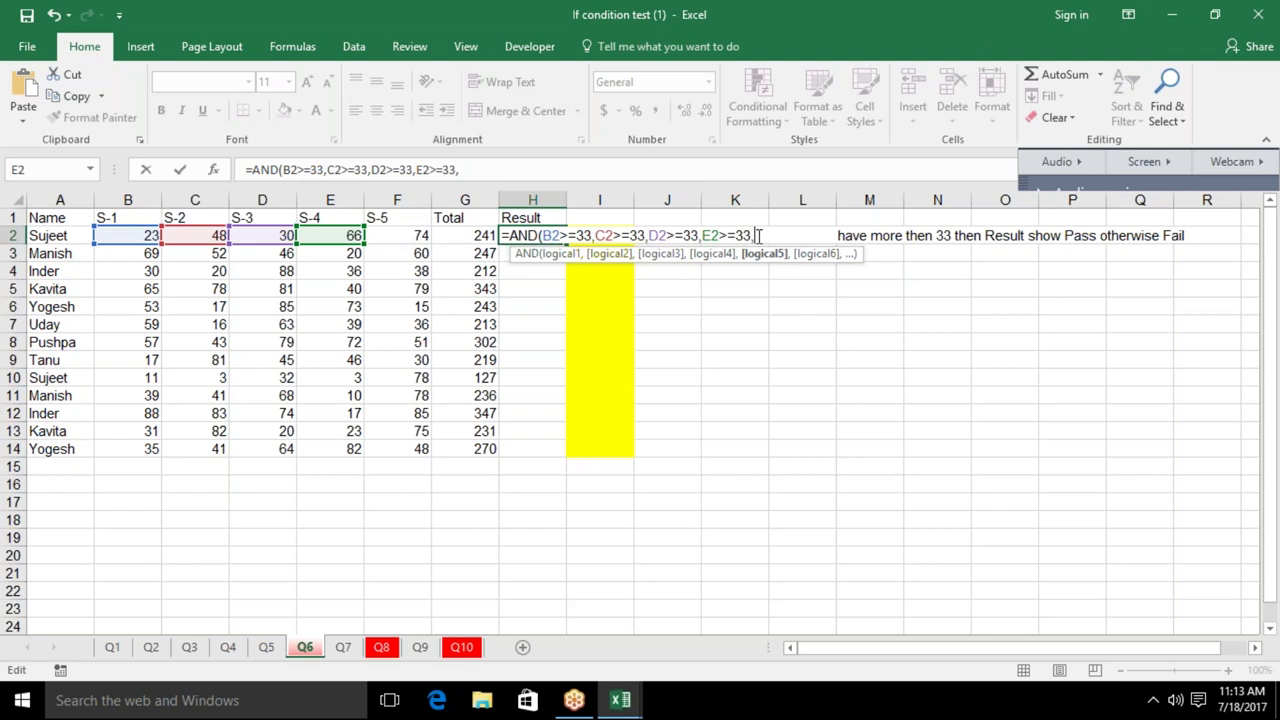
{"action": "left_click", "coordinate": [404, 234]}
{"action": "type", "text": "<=33)"}
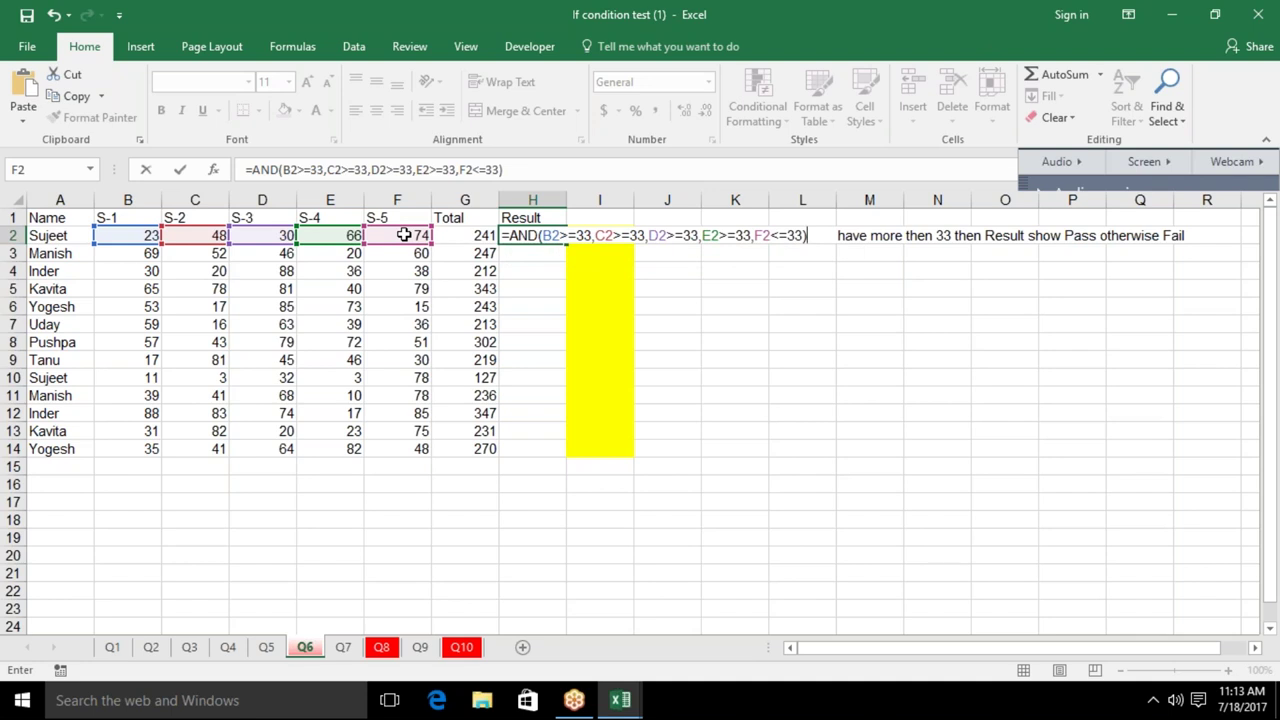
{"action": "key", "text": "Return"}
Try a test formula =B3>33 in H3, then clear it
{"action": "type", "text": "="}
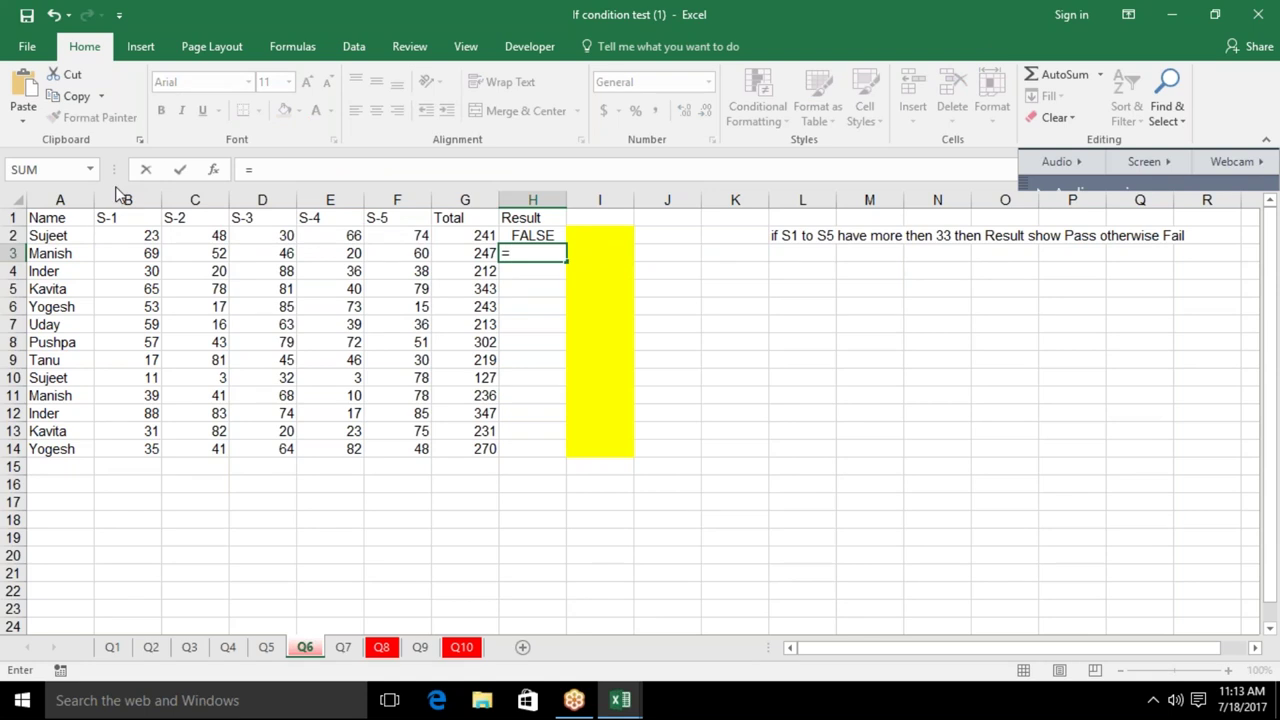
{"action": "left_click", "coordinate": [133, 251]}
{"action": "type", "text": ">33"}
{"action": "key", "text": "Return"}
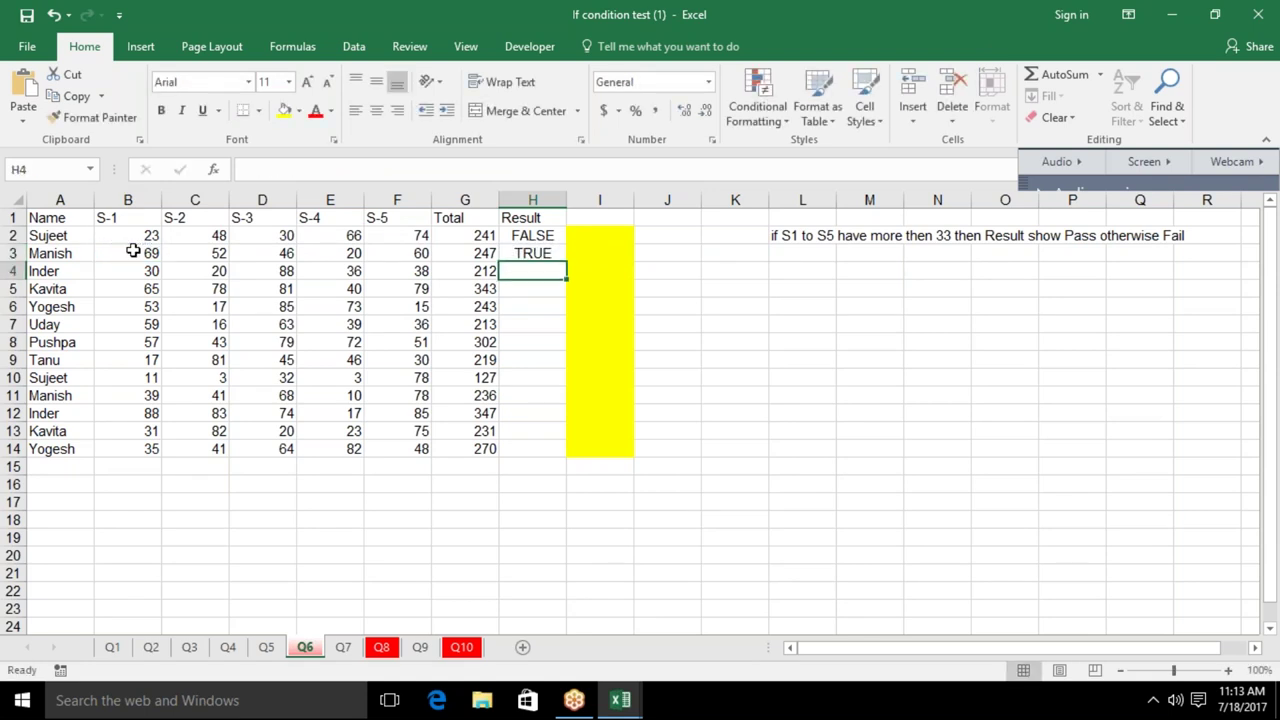
{"action": "key", "text": "Up"}
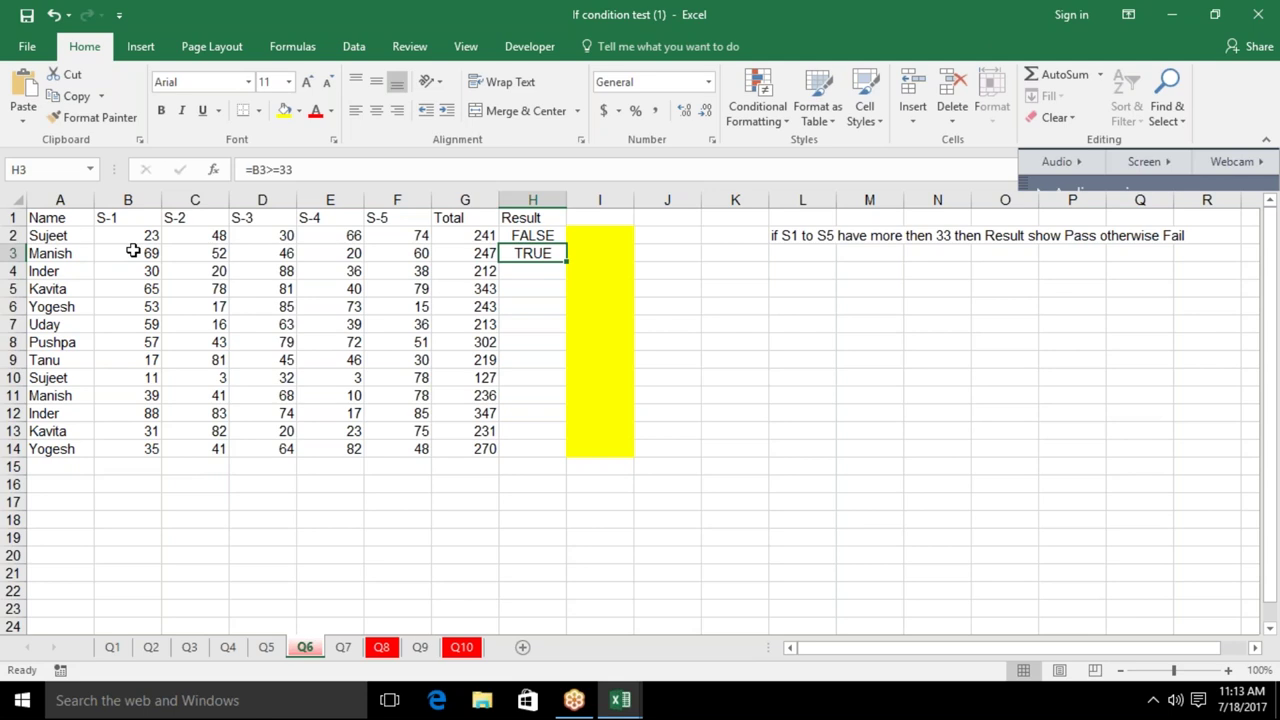
{"action": "key", "text": "Delete"}
{"action": "key", "text": "Up"}
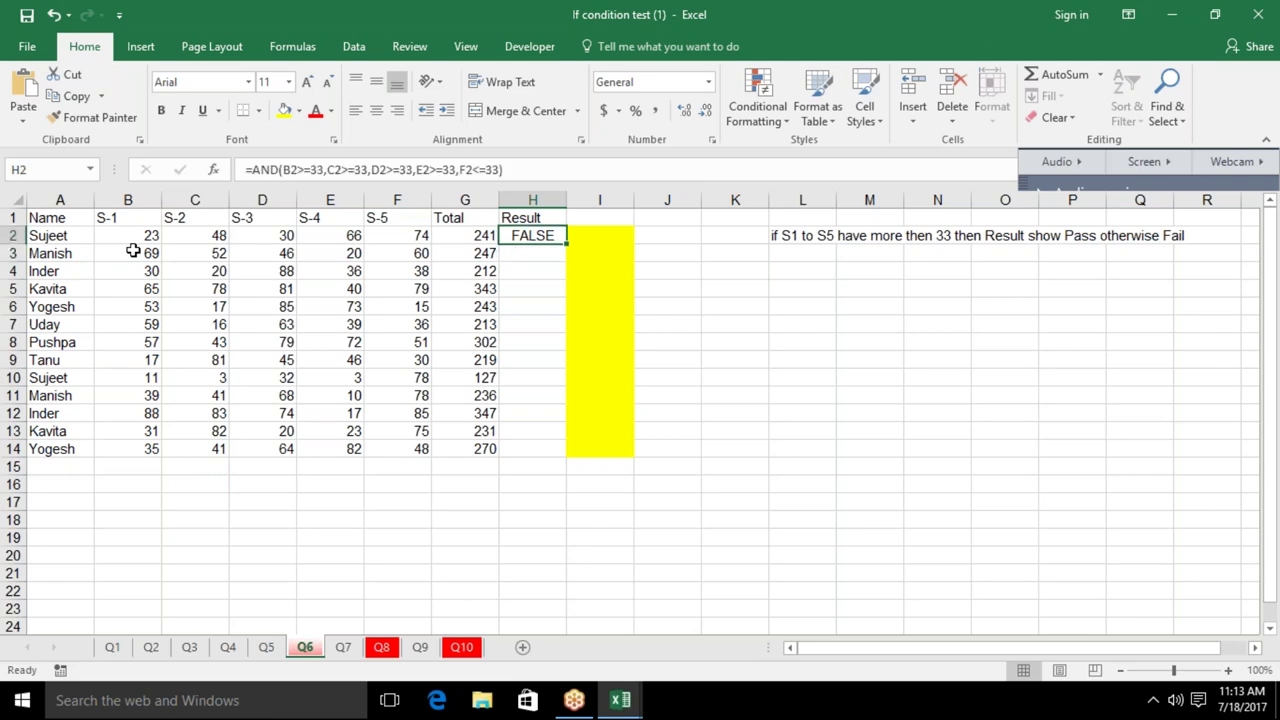
Review H2's AND conditions and compare the S-1 and S-3 marks in row 2
{"action": "double_click", "coordinate": [541, 235]}
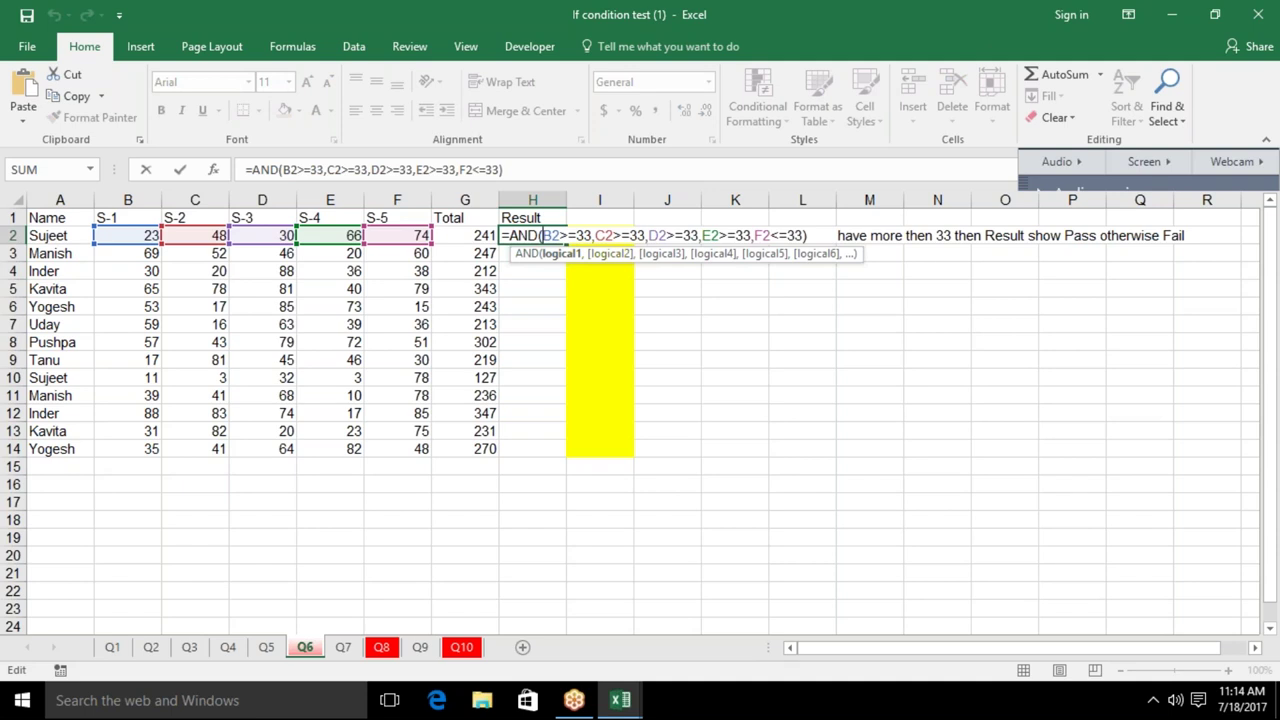
{"action": "left_click_drag", "start_coordinate": [541, 237], "coordinate": [748, 235]}
{"action": "left_click", "coordinate": [600, 235]}
{"action": "left_click", "coordinate": [670, 235]}
{"action": "left_click", "coordinate": [702, 235]}
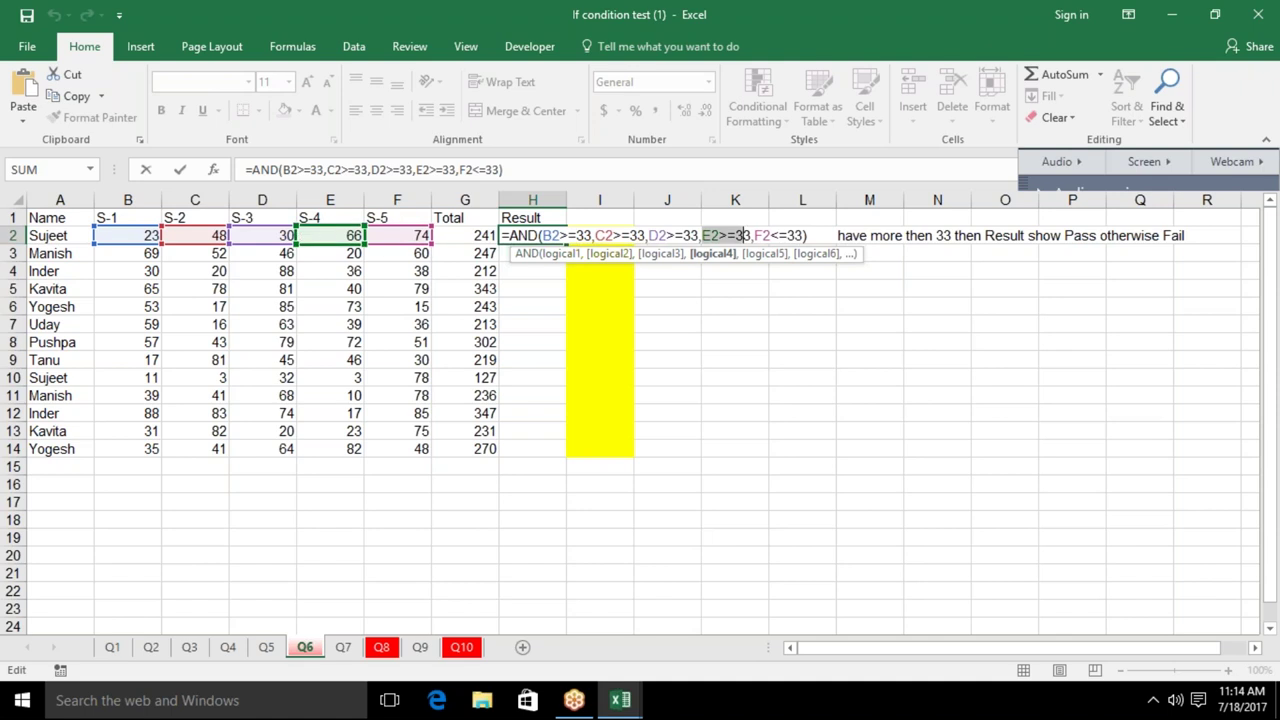
{"action": "key", "text": "Return"}
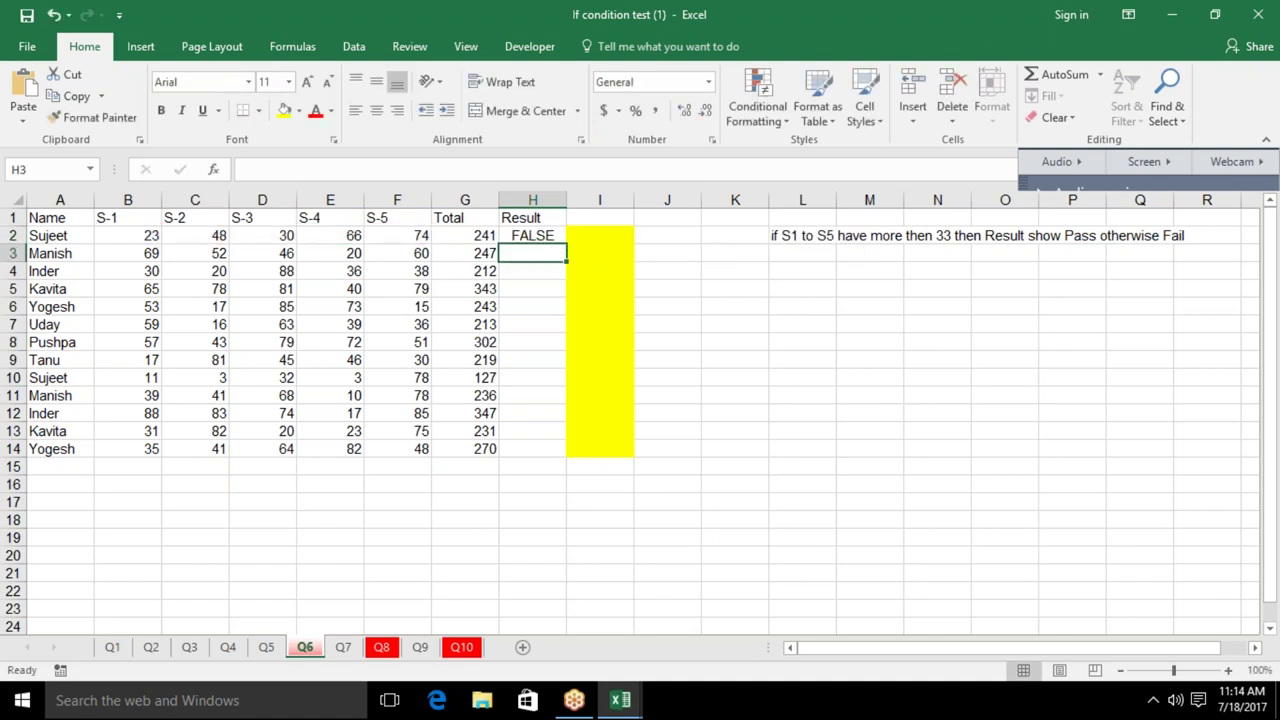
{"action": "left_click", "coordinate": [278, 237]}
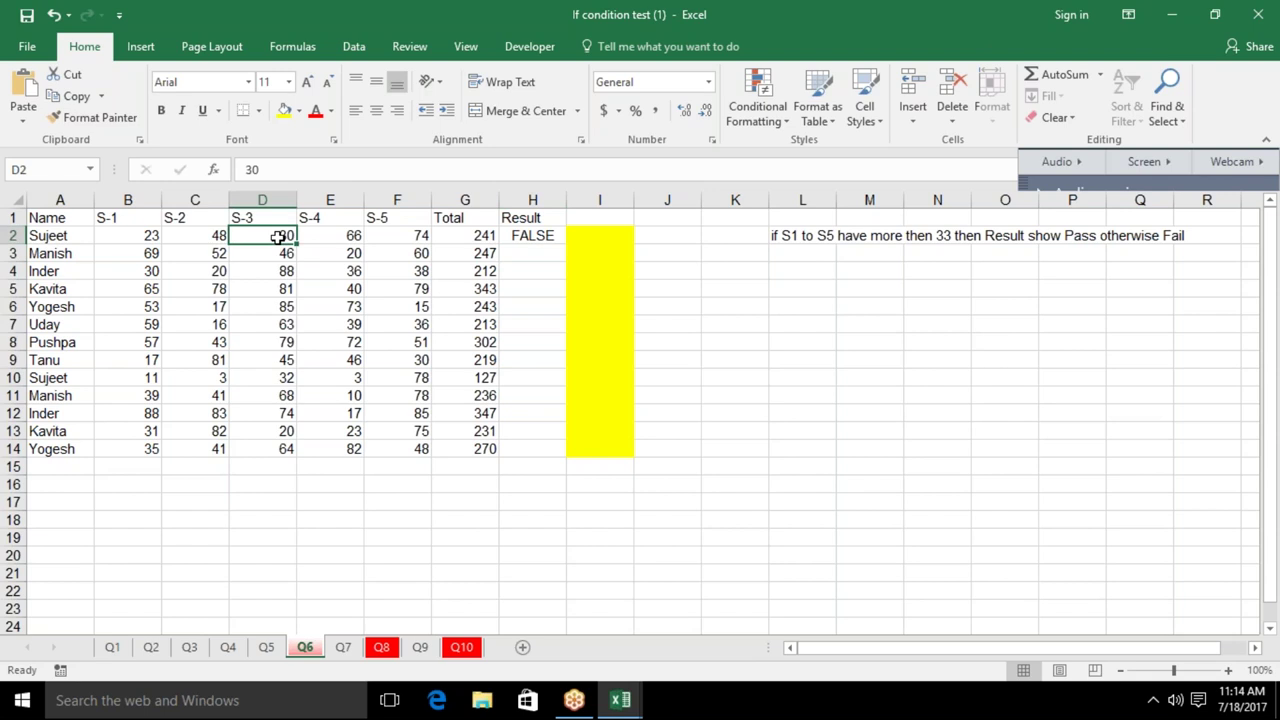
{"action": "left_click", "coordinate": [152, 237], "text": "ctrl"}
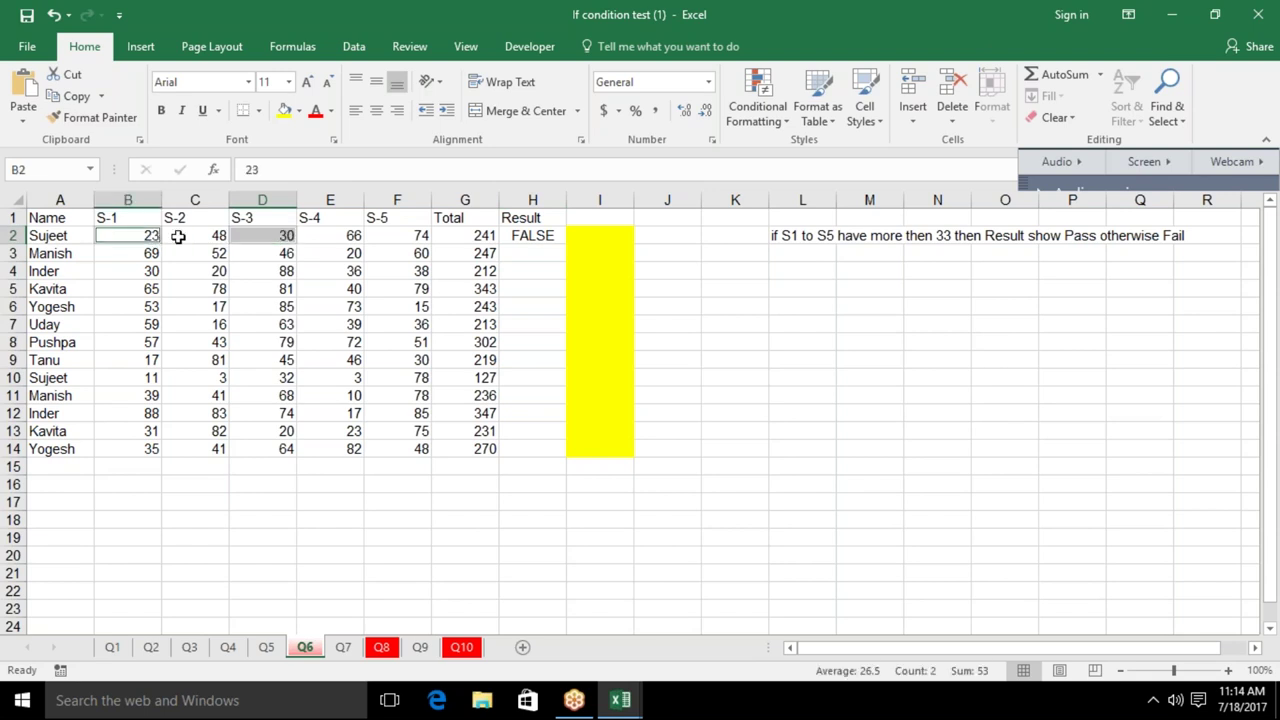
{"action": "left_click", "coordinate": [531, 234]}
Change H2's last condition from F2<=33 to F2>=33
{"action": "double_click", "coordinate": [531, 234]}
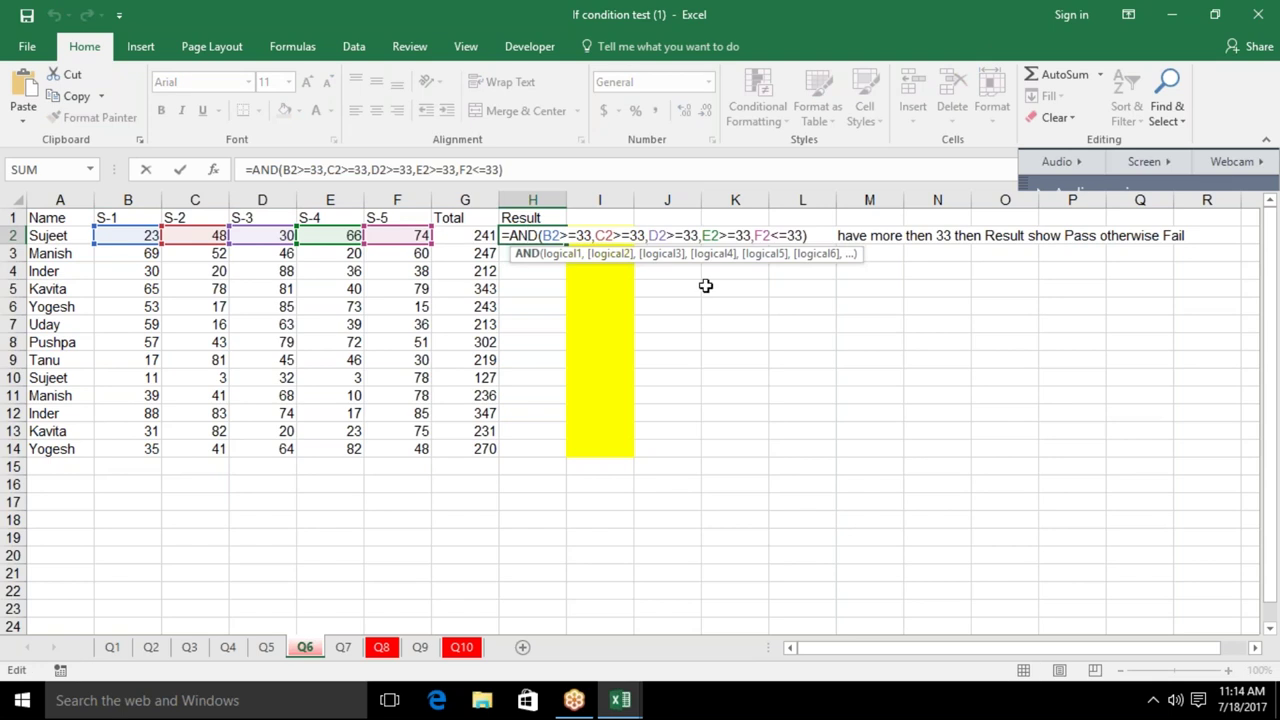
{"action": "left_click", "coordinate": [778, 235]}
{"action": "key", "text": "BackSpace"}
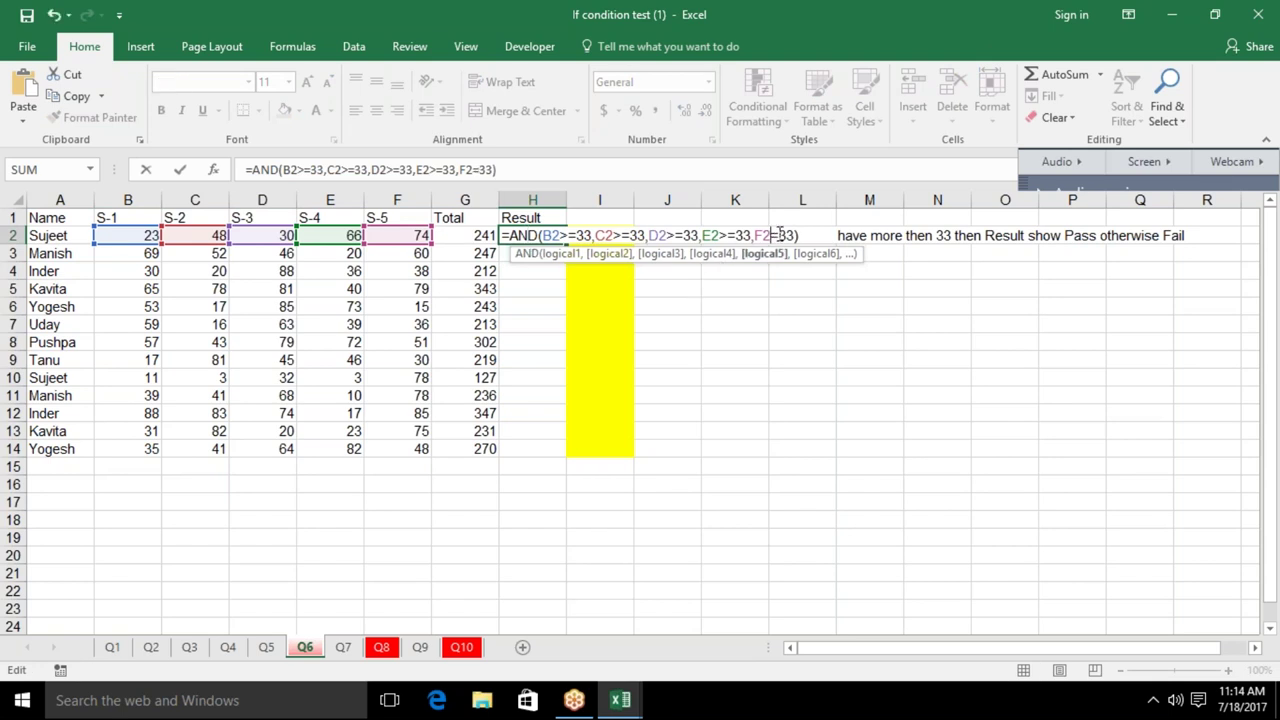
{"action": "type", "text": ">"}
{"action": "key", "text": "ctrl+Return"}
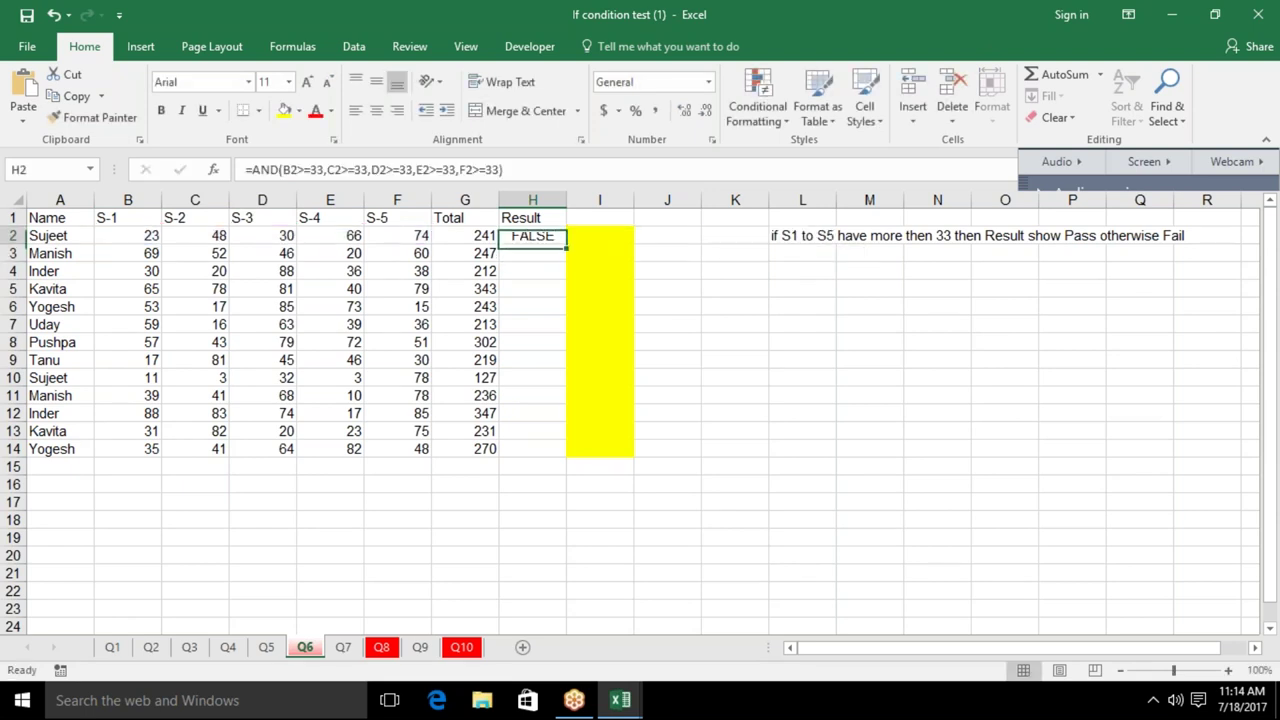
AutoFill H2's AND formula to H14, giving TRUE for rows 5, 8 and 14
{"action": "double_click", "coordinate": [565, 245]}
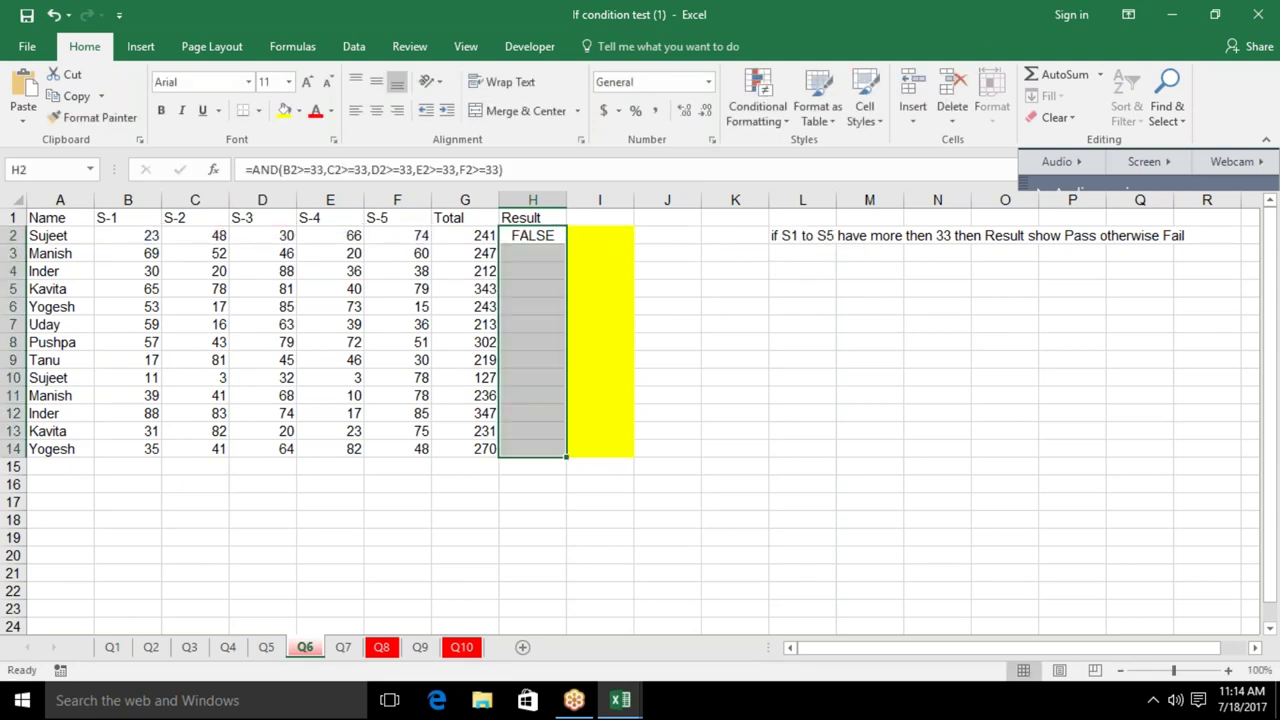
{"action": "left_click", "coordinate": [547, 241]}
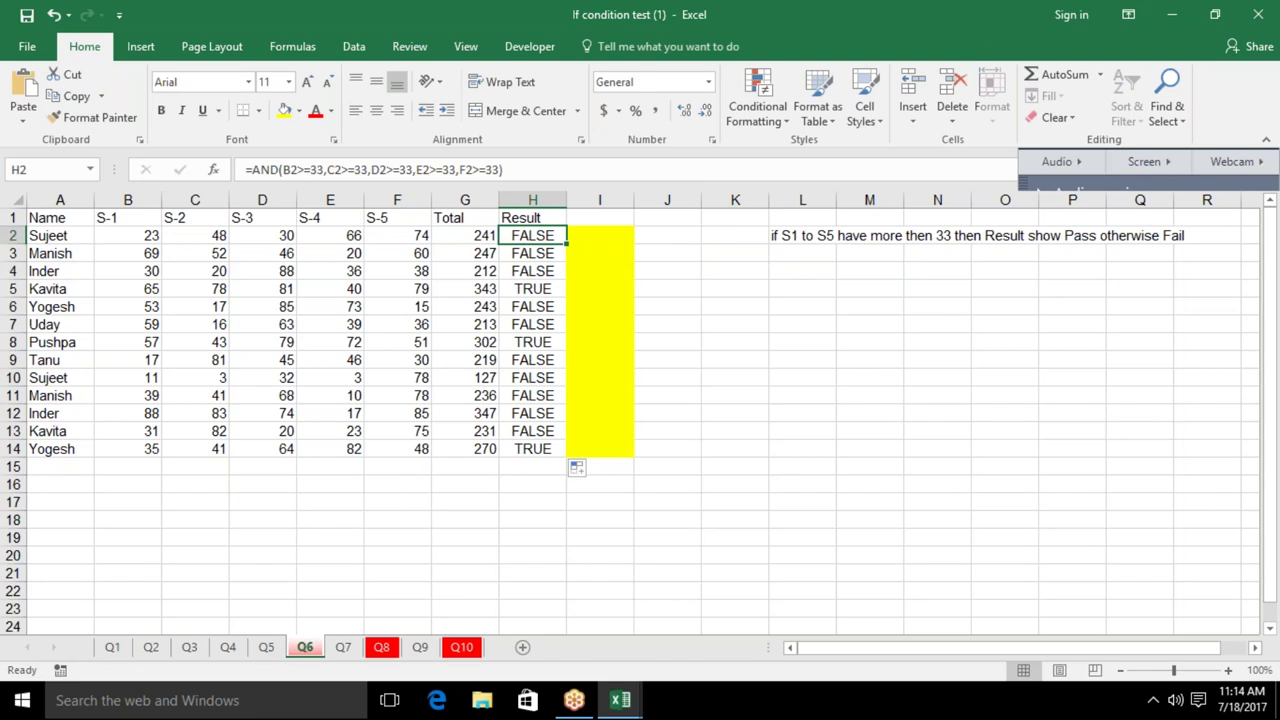
{"action": "left_click", "coordinate": [250, 169]}
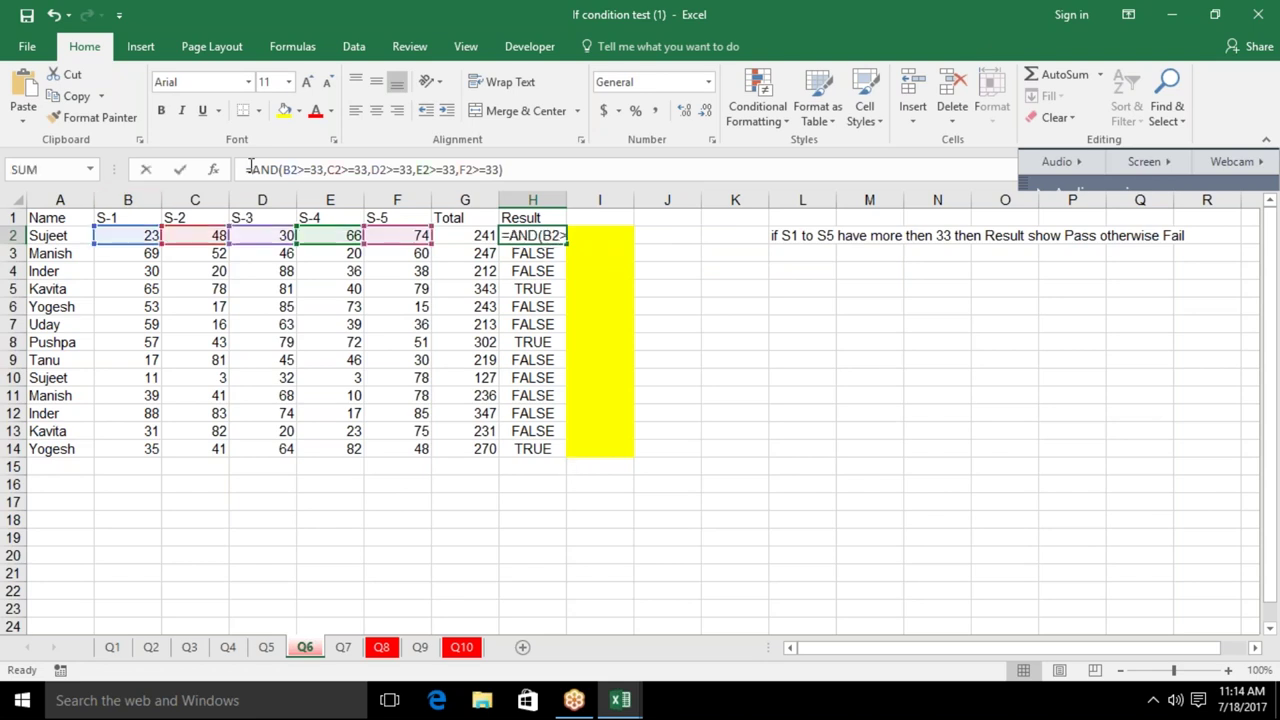
Wrap H2's AND test in IF(...,"Pass","Fail") and fill it down to H14
{"action": "type", "text": "IF("}
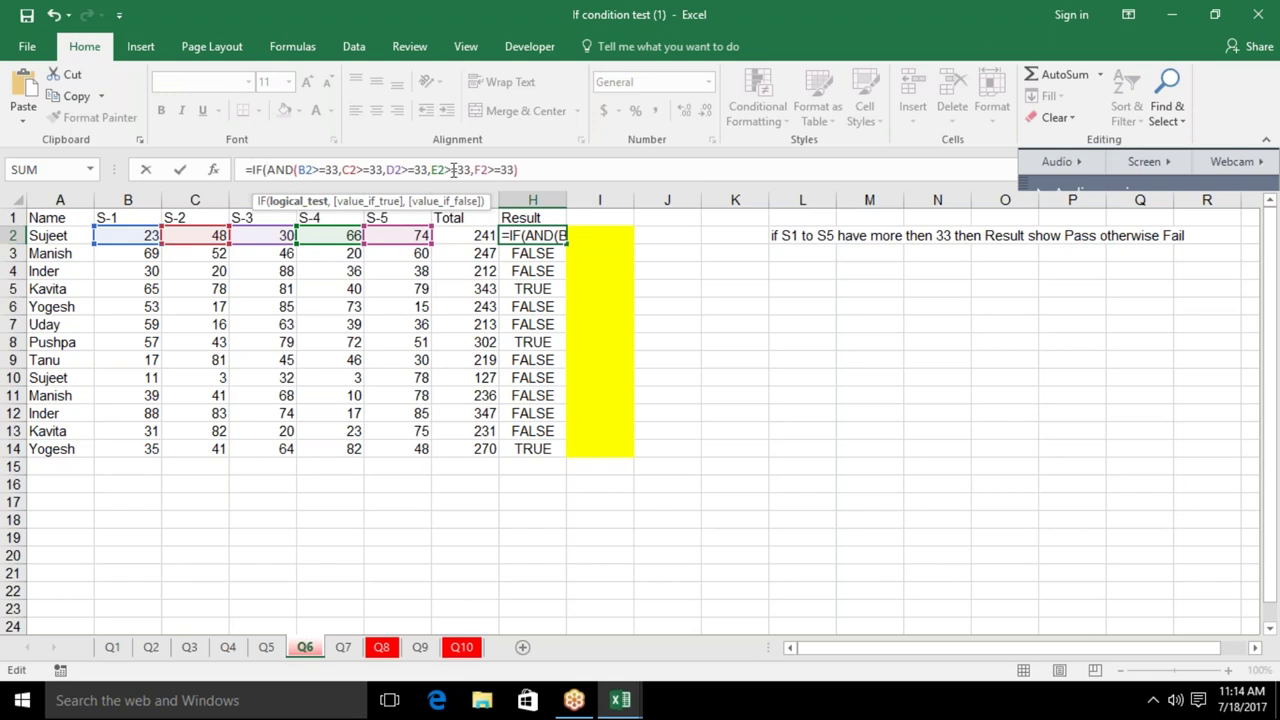
{"action": "left_click", "coordinate": [523, 170]}
{"action": "type", "text": ","}
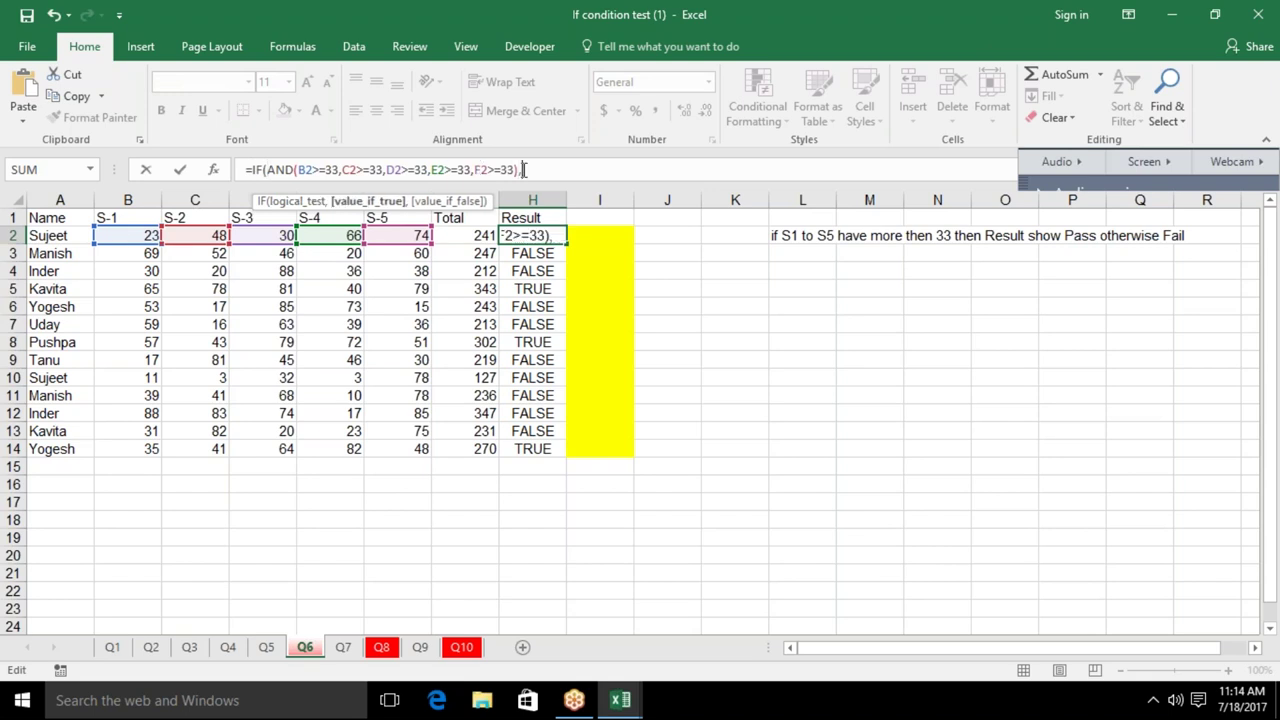
{"action": "type", "text": "\"P"}
{"action": "type", "text": "ass\""}
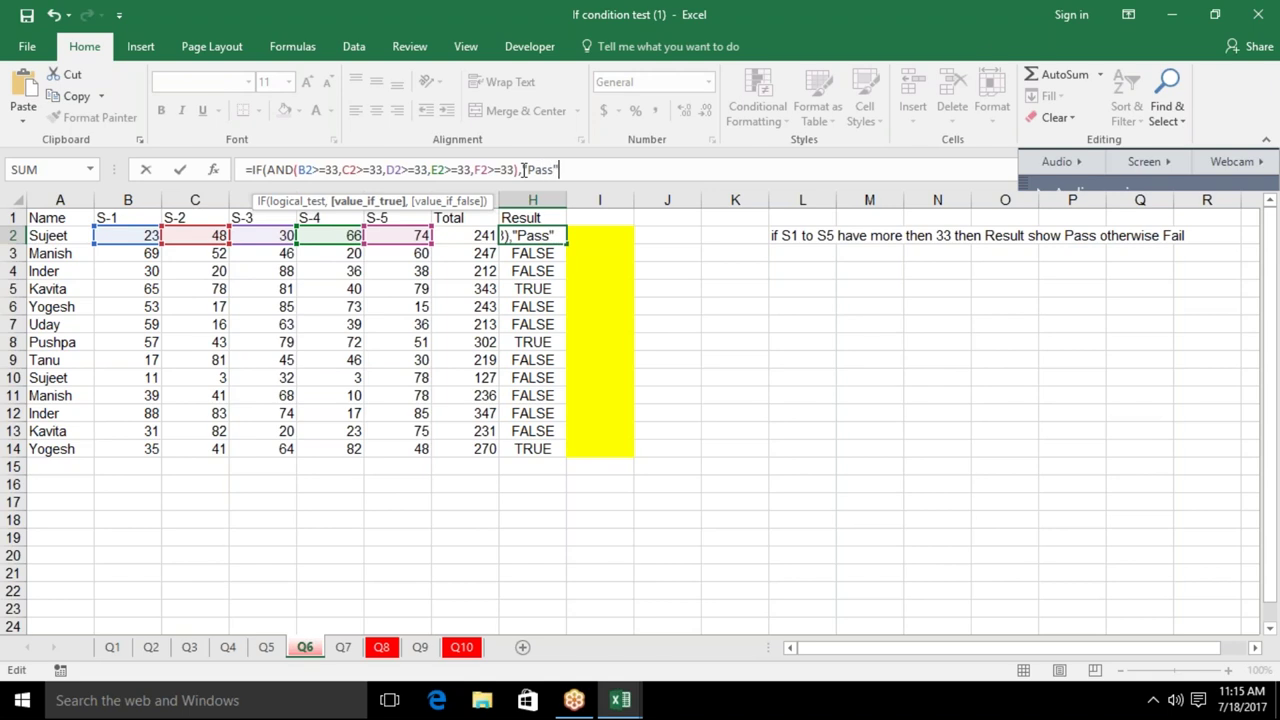
{"action": "type", "text": ",\"Fail\")"}
{"action": "key", "text": "Return"}
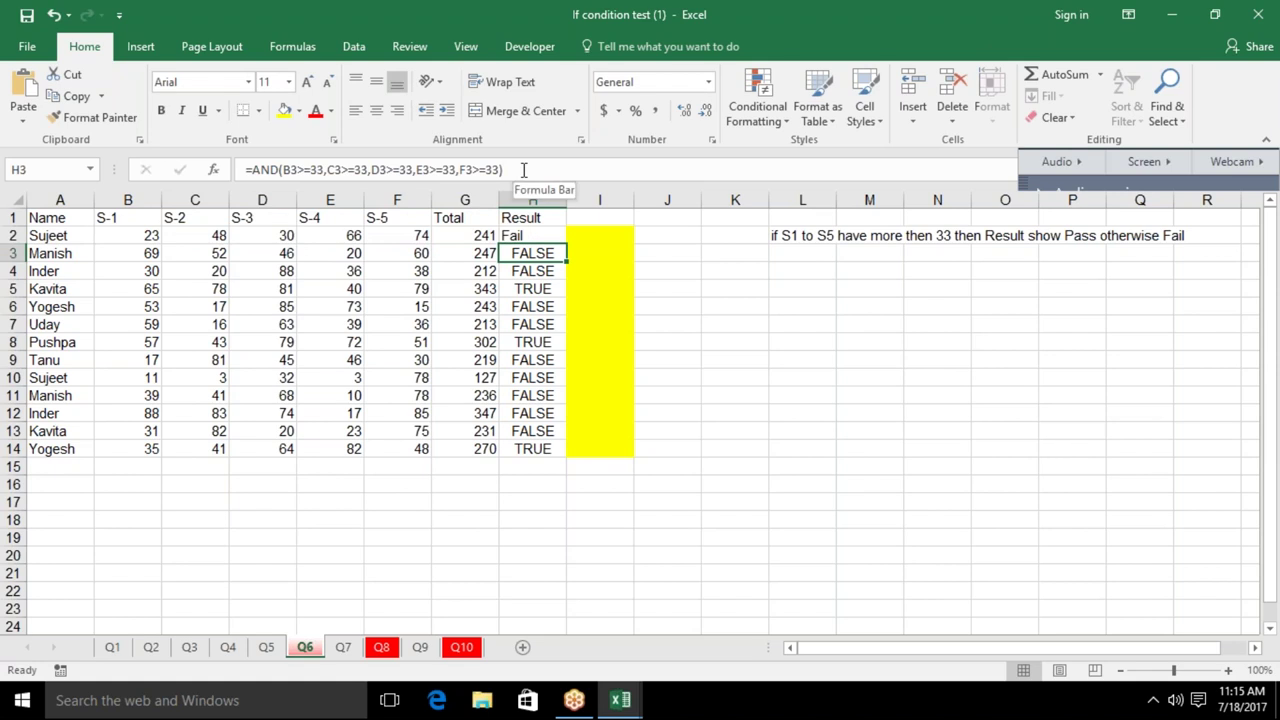
{"action": "key", "text": "Up"}
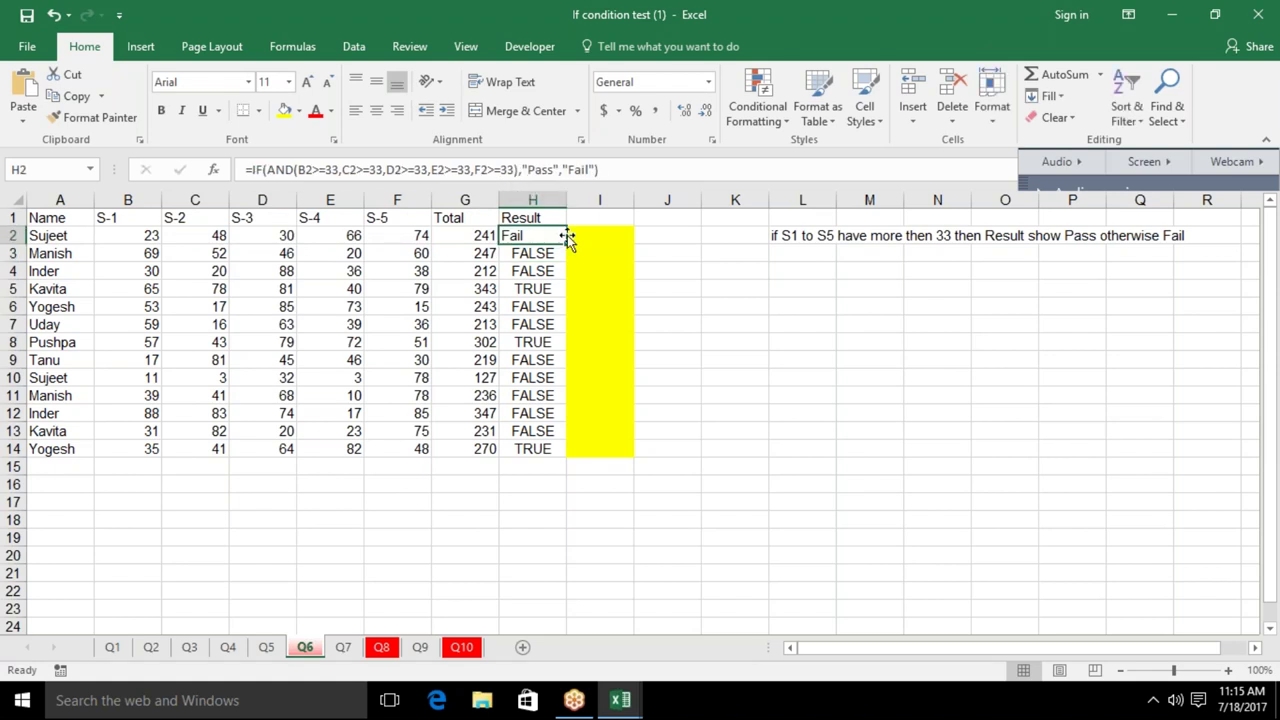
{"action": "double_click", "coordinate": [566, 244]}
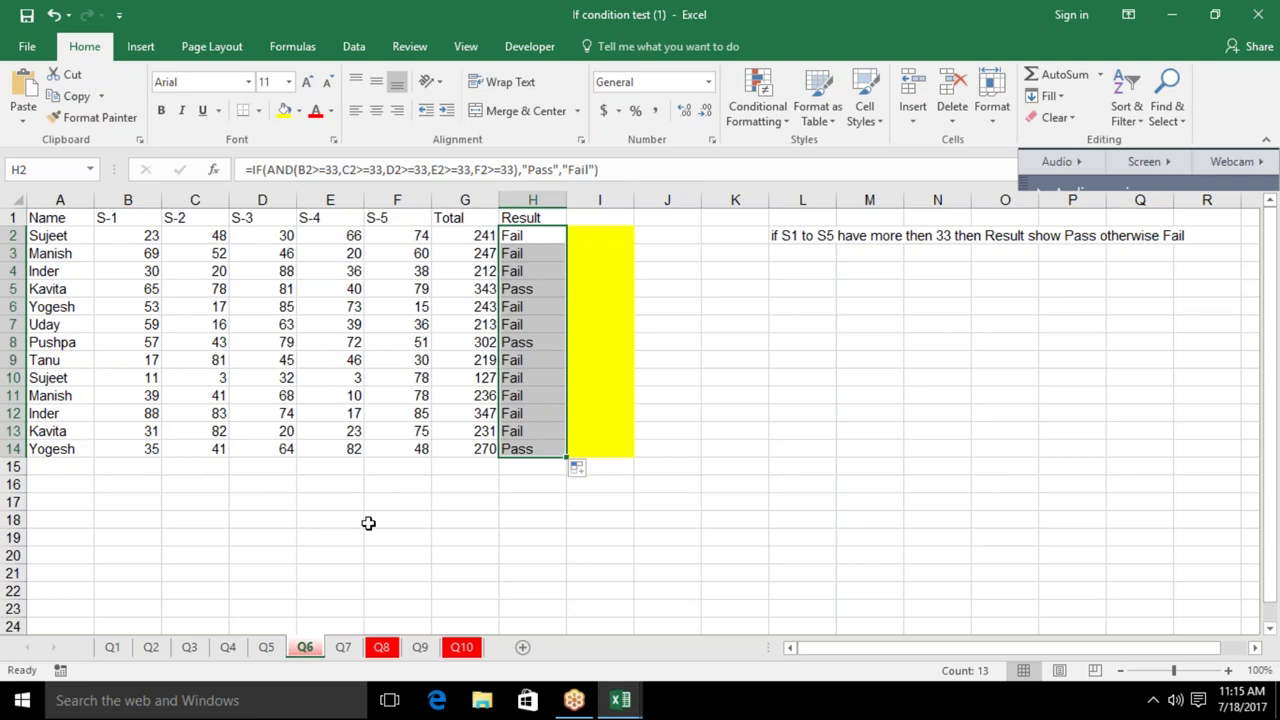
{"action": "left_click", "coordinate": [340, 658]}
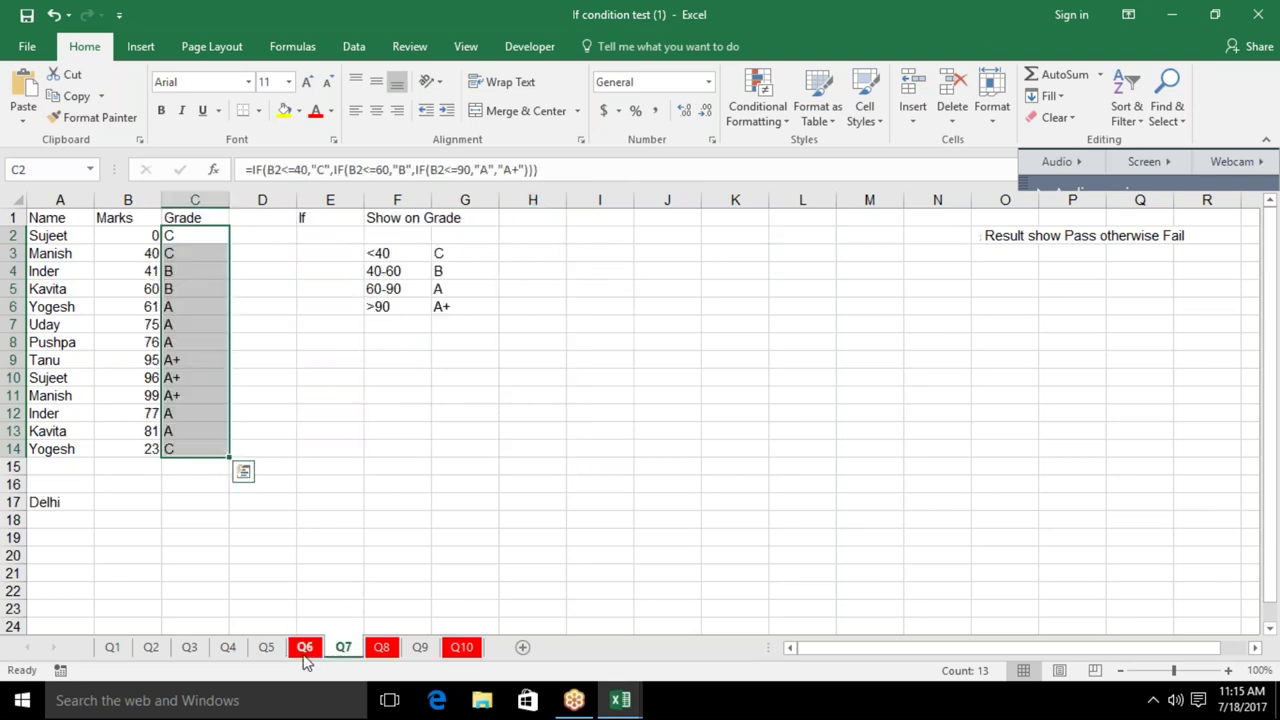
{"action": "left_click", "coordinate": [306, 652]}
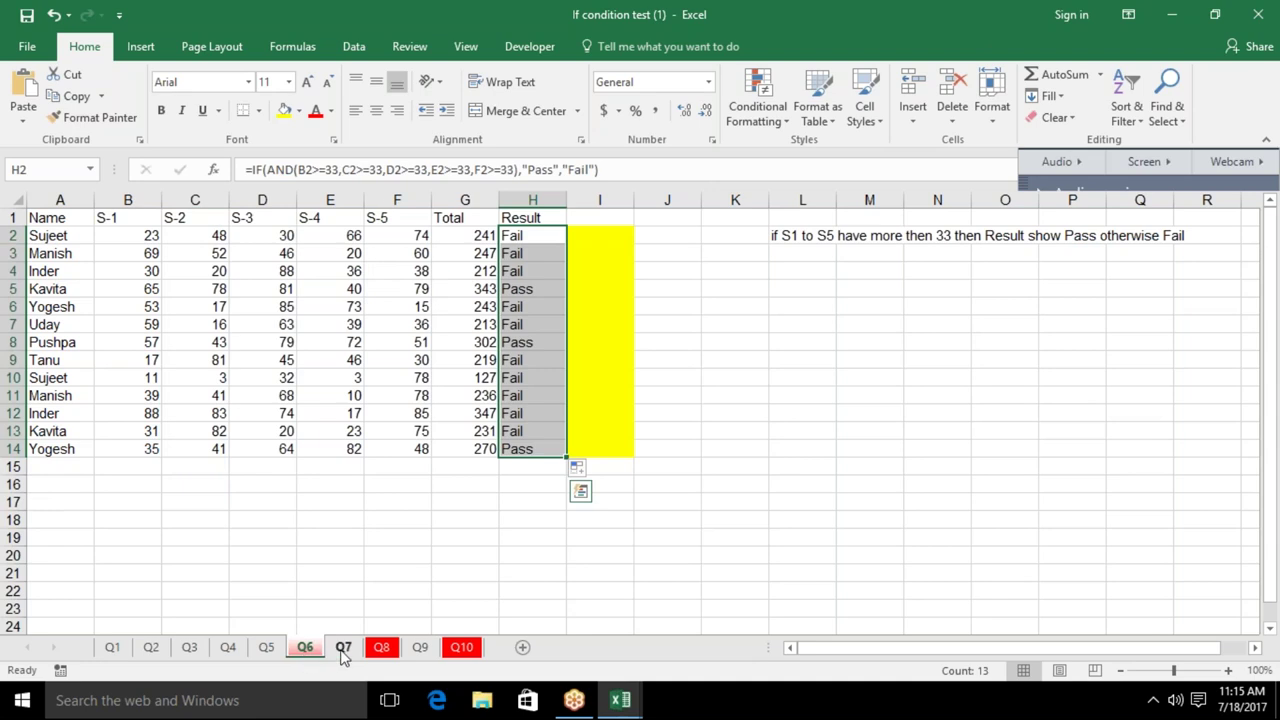
{"action": "left_click", "coordinate": [343, 652]}
{"action": "key", "text": "Delete"}
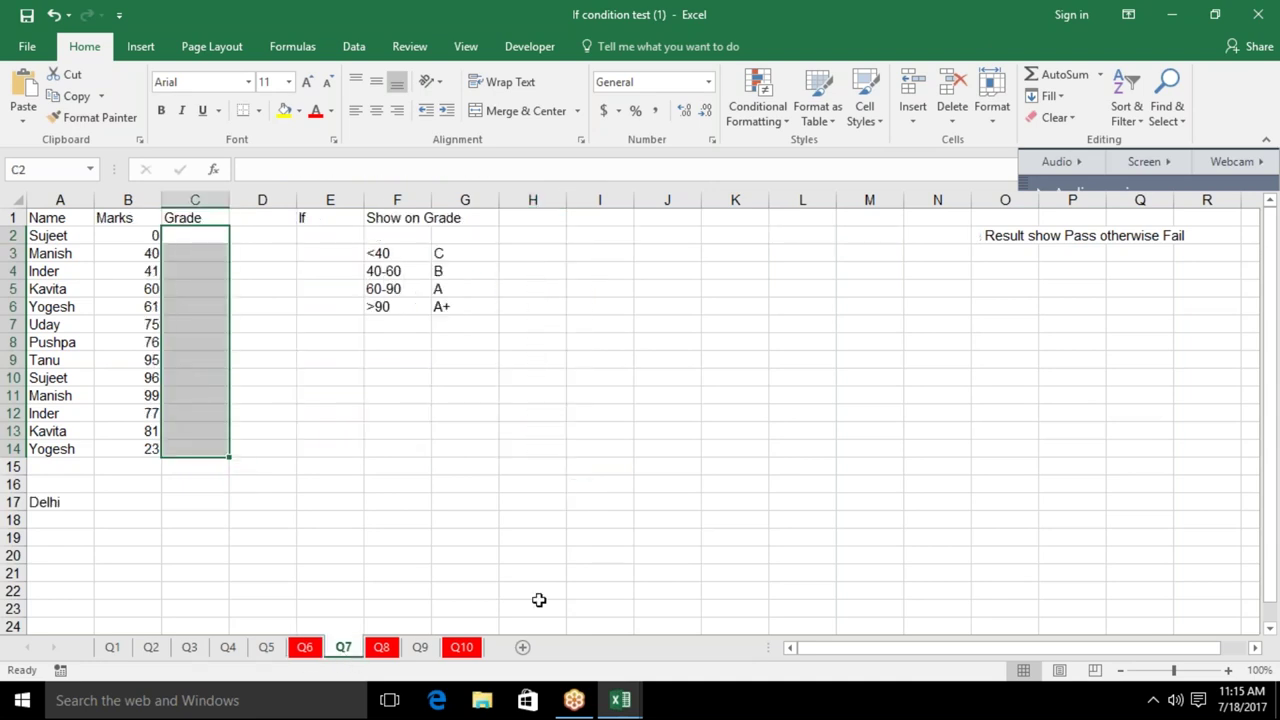
{"action": "left_click", "coordinate": [405, 256]}
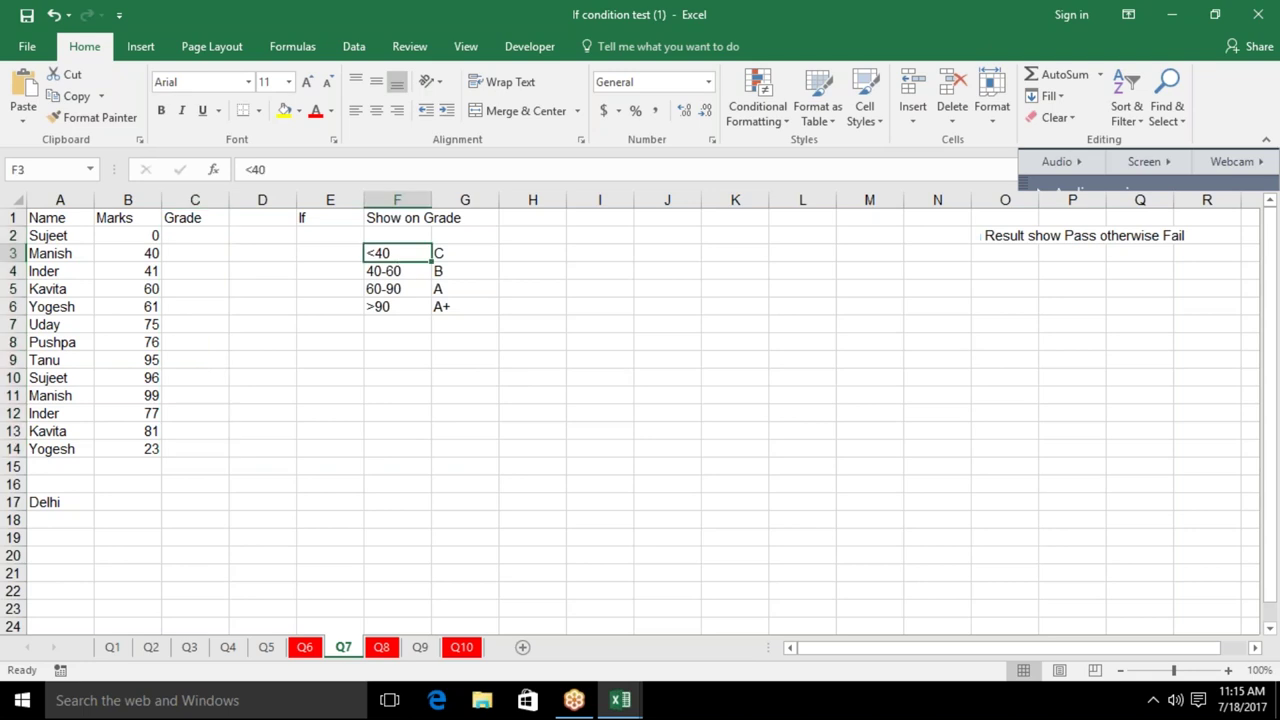
{"action": "left_click", "coordinate": [440, 270]}
{"action": "left_click", "coordinate": [403, 275]}
{"action": "left_click", "coordinate": [492, 267]}
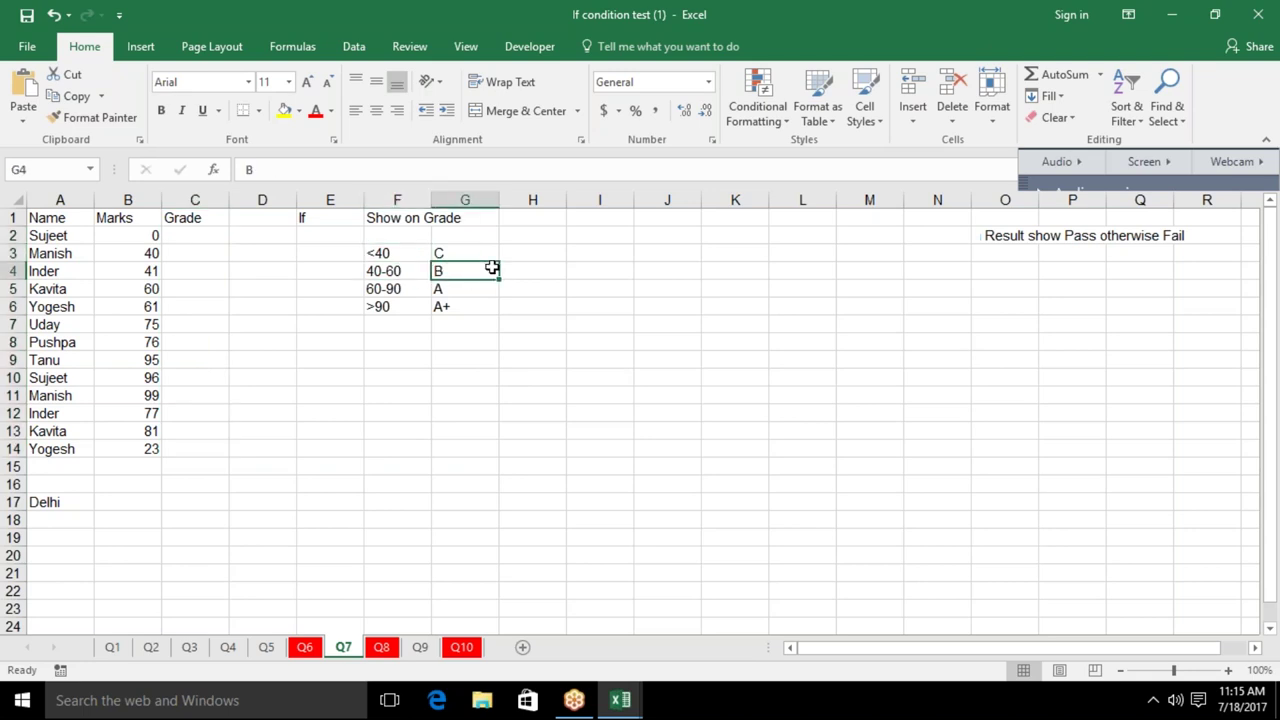
{"action": "left_click", "coordinate": [378, 305]}
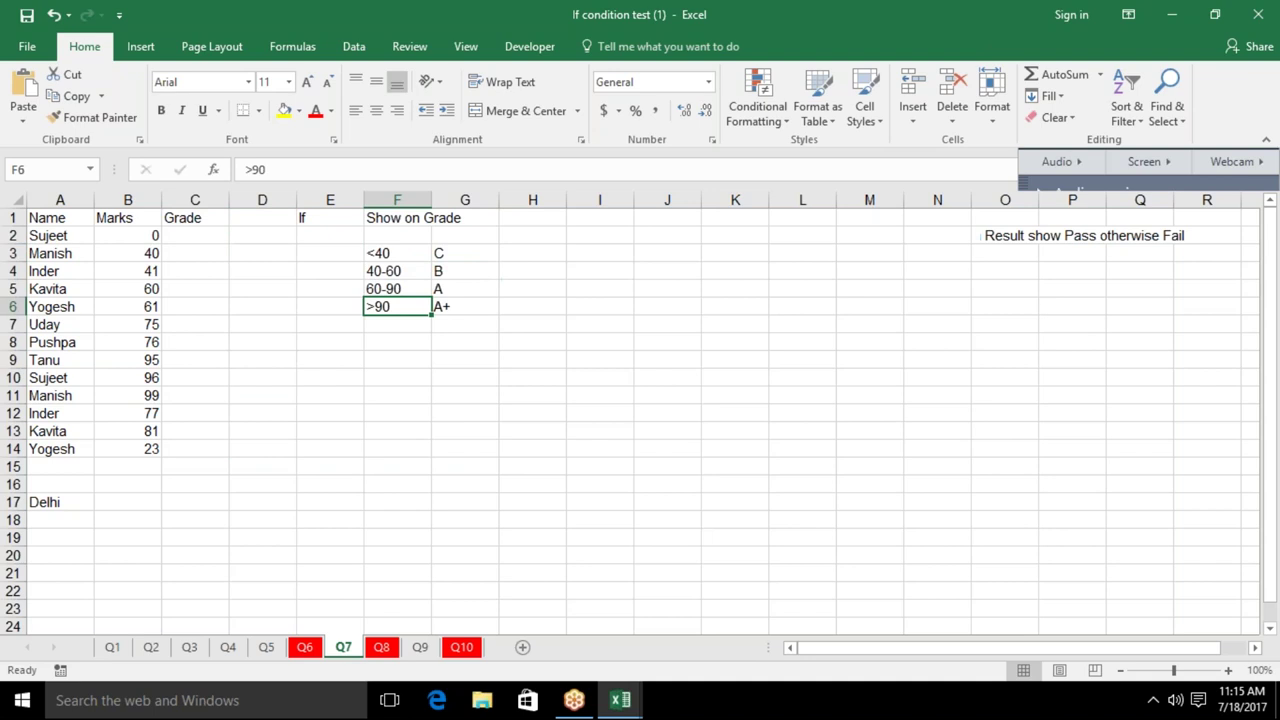
{"action": "left_click", "coordinate": [380, 291]}
{"action": "left_click", "coordinate": [437, 293]}
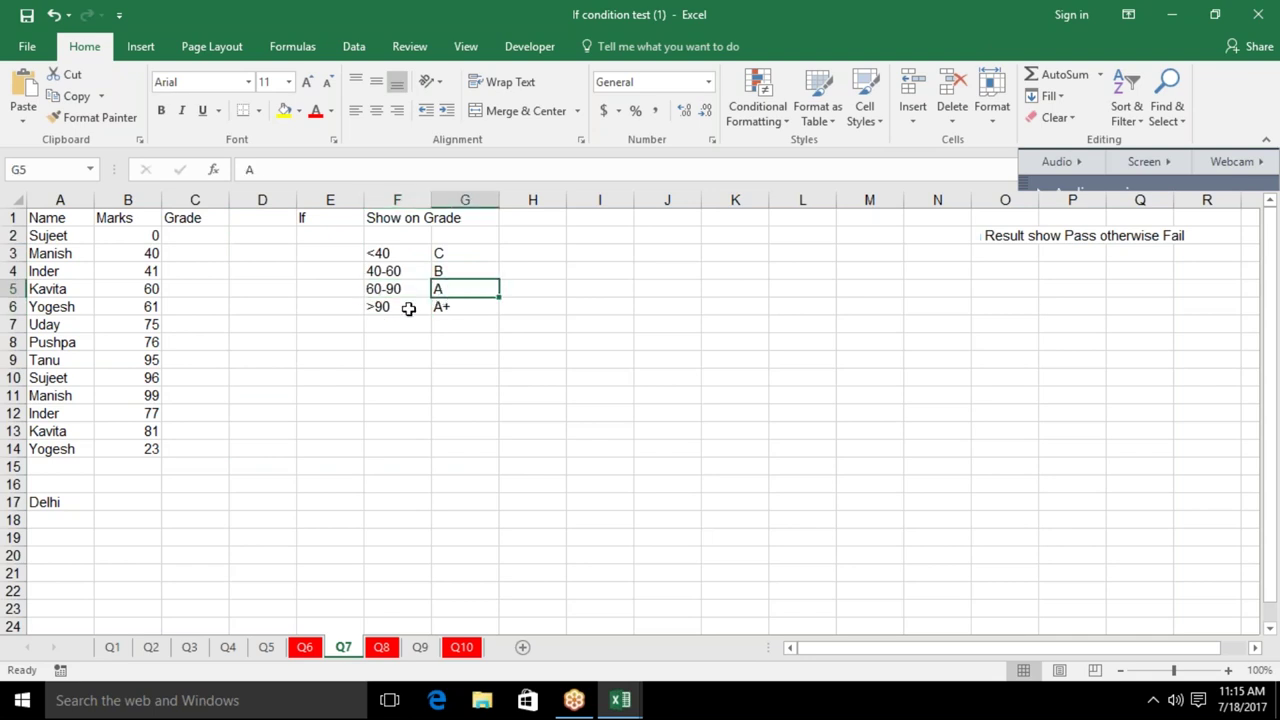
{"action": "left_click", "coordinate": [408, 307]}
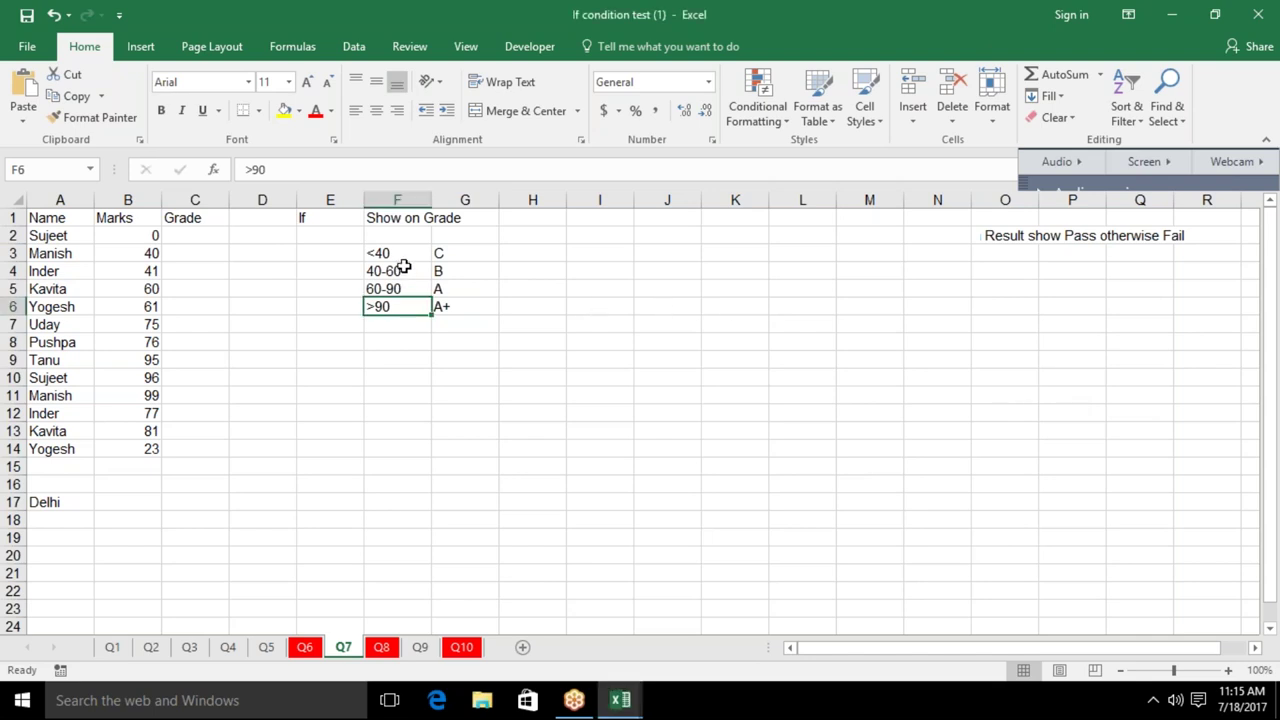
{"action": "left_click_drag", "start_coordinate": [403, 265], "coordinate": [404, 300]}
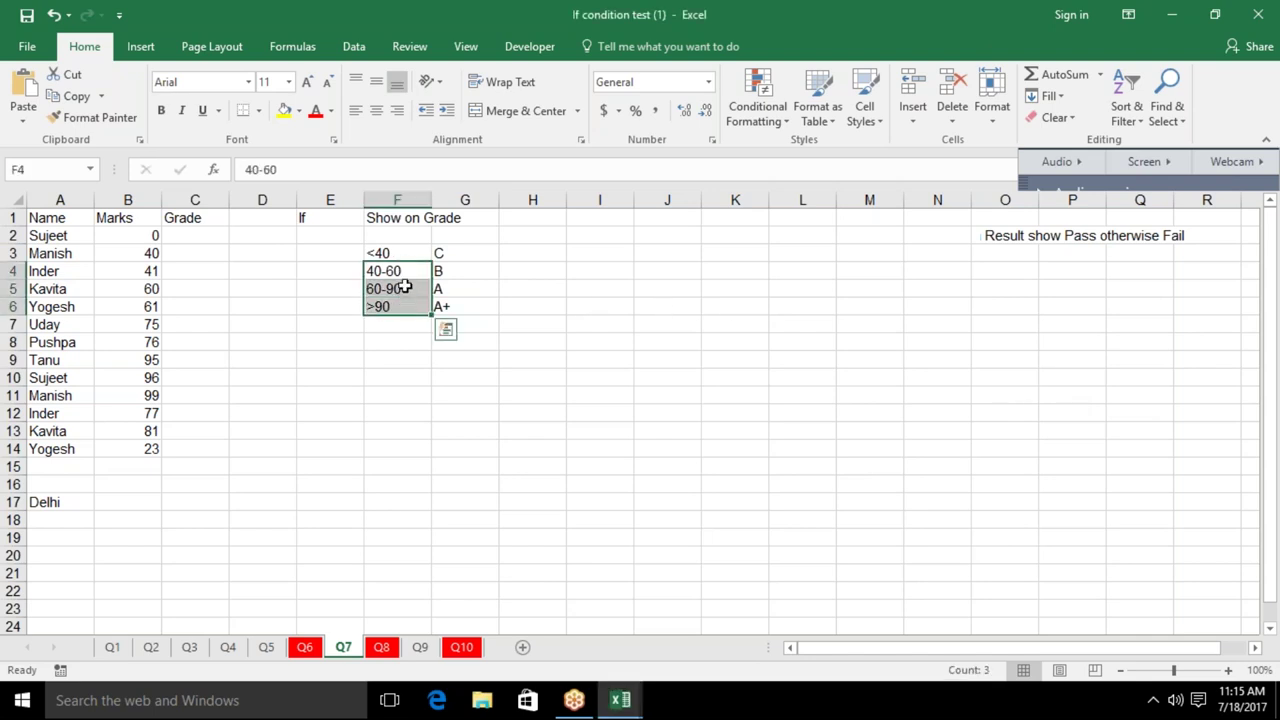
{"action": "left_click", "coordinate": [216, 236]}
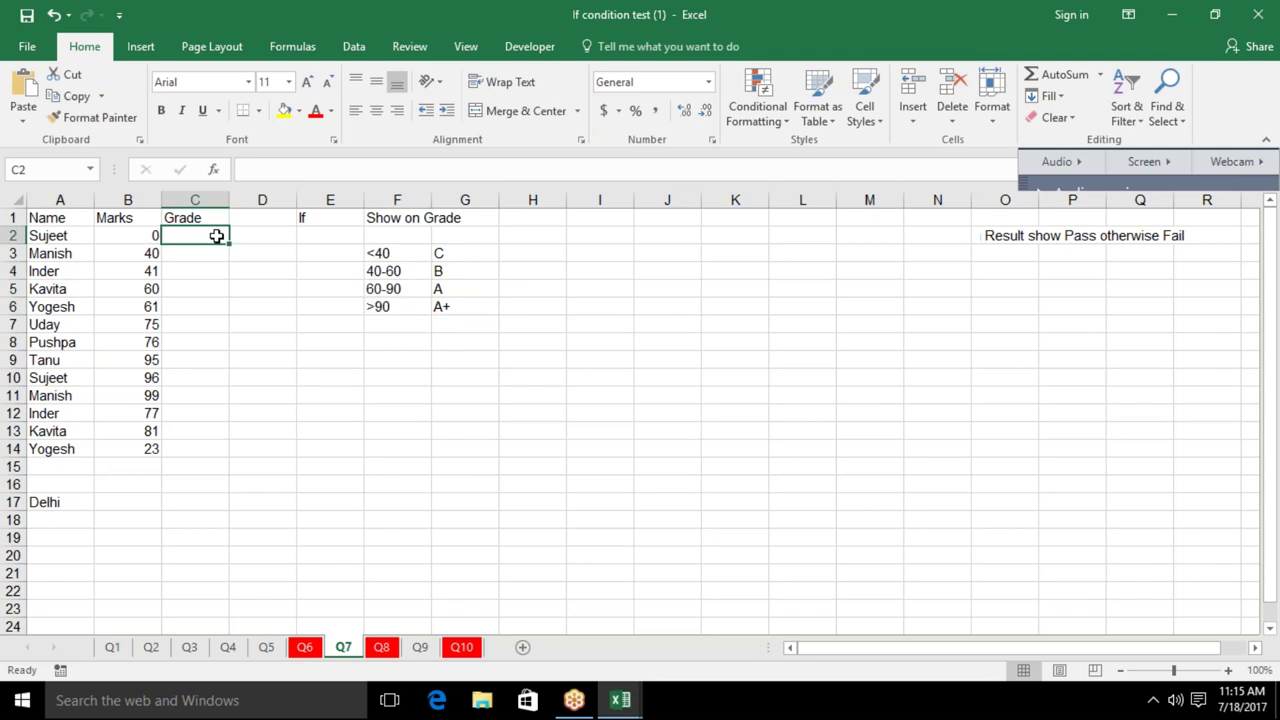
Type =IF(B2<=40,"C" into C2 as the first grade condition
{"action": "type", "text": "="}
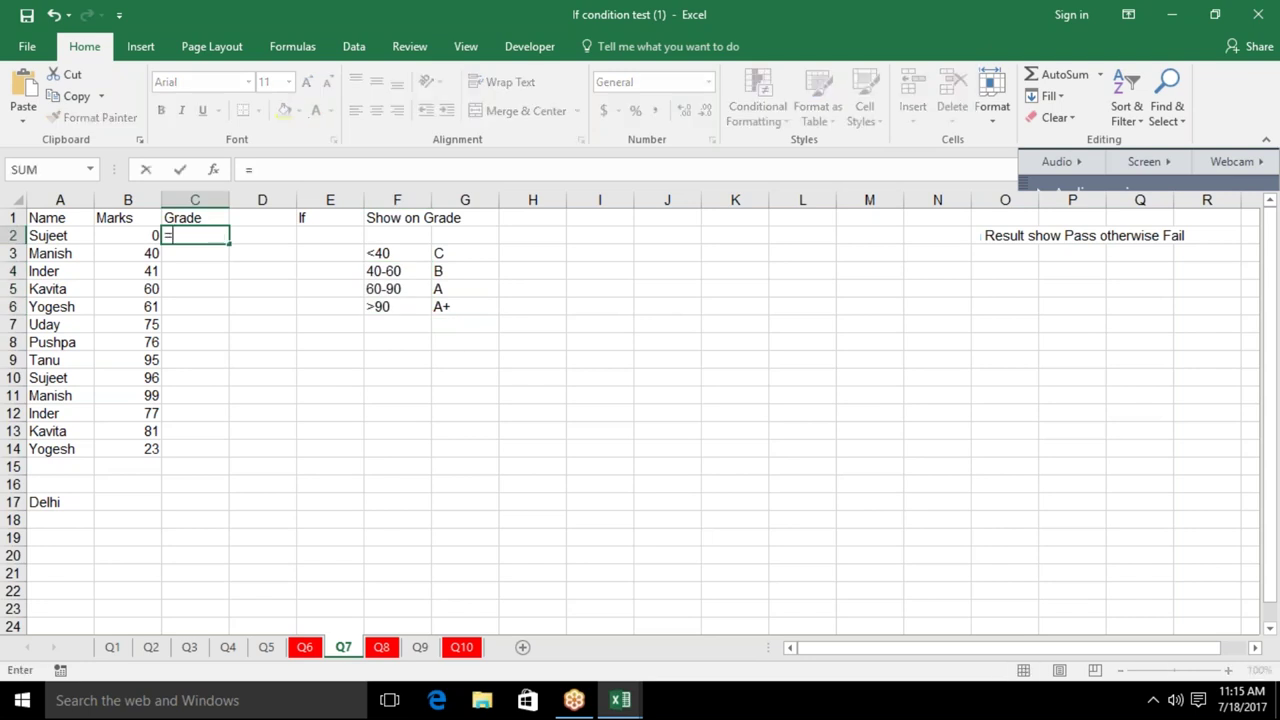
{"action": "type", "text": "IF("}
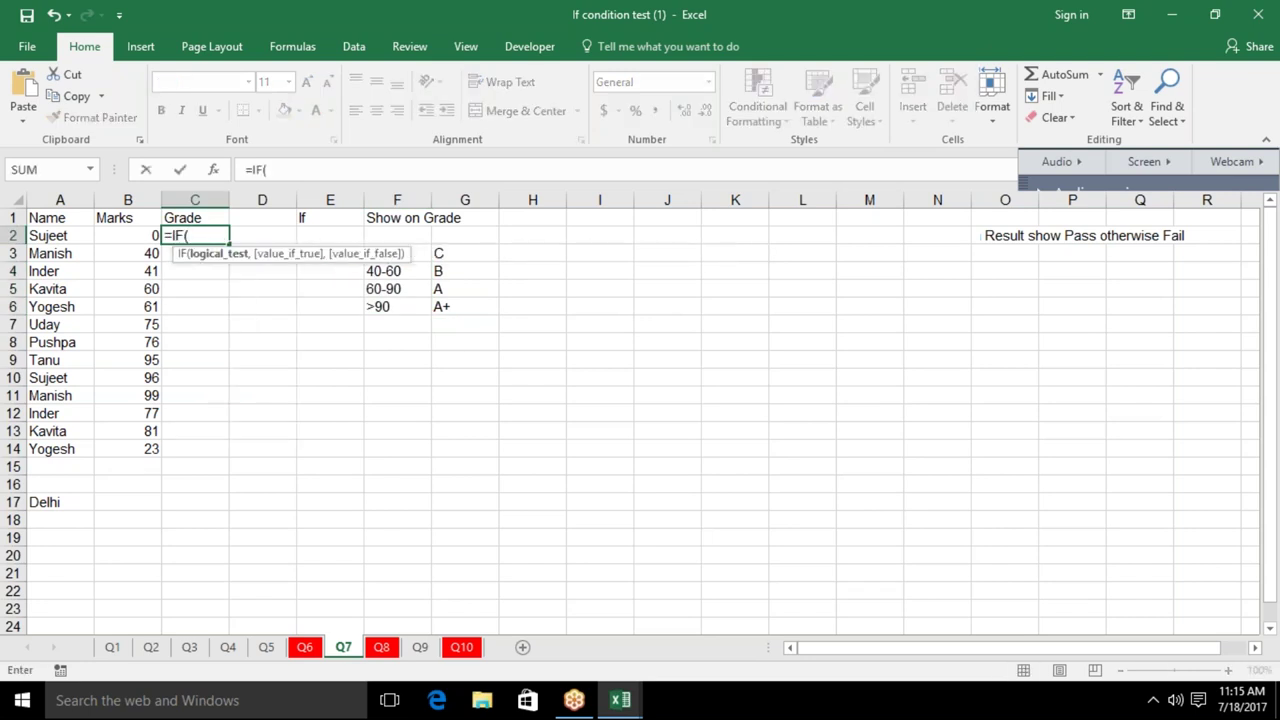
{"action": "left_click", "coordinate": [148, 234]}
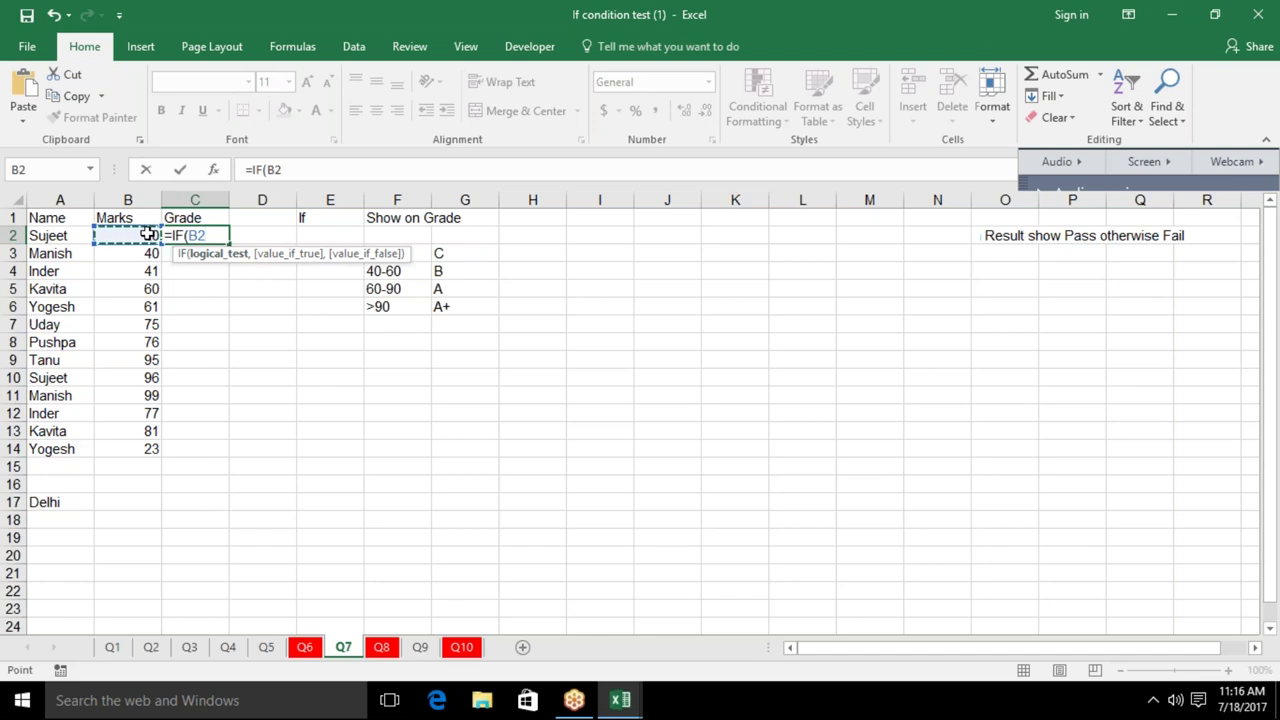
{"action": "type", "text": "<"}
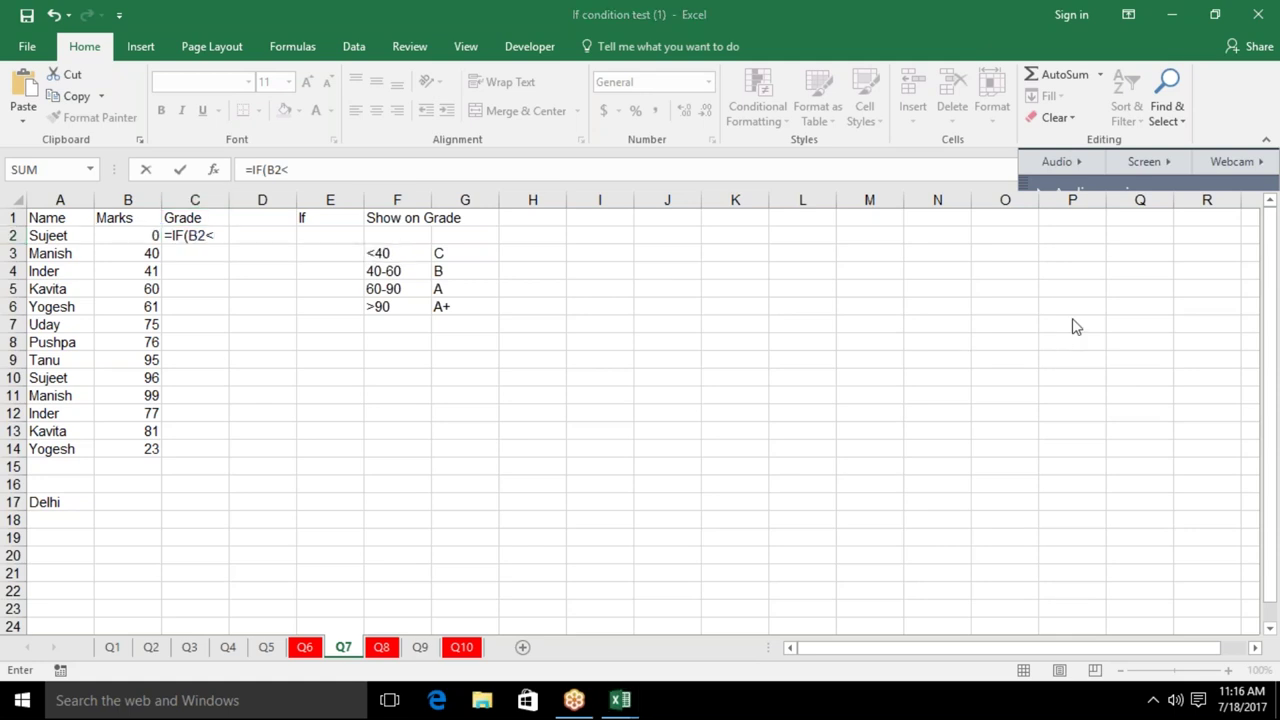
{"action": "left_click", "coordinate": [292, 343]}
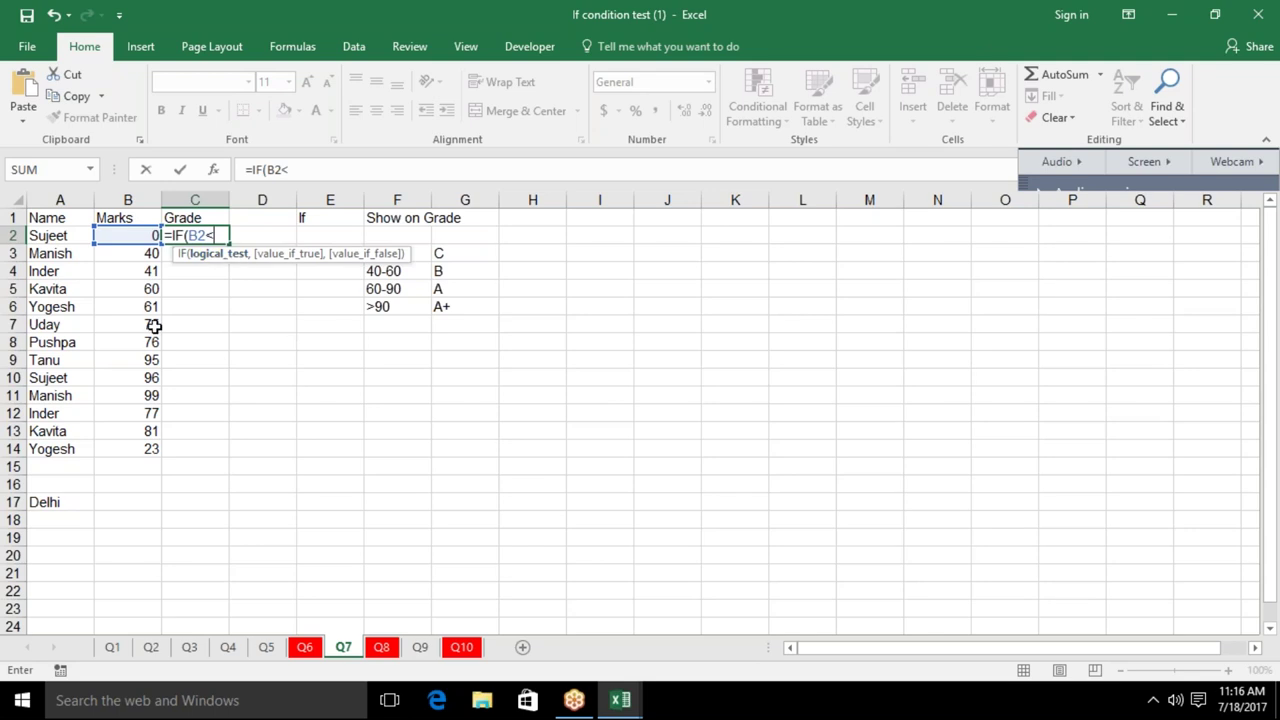
{"action": "type", "text": "=40,\"C\""}
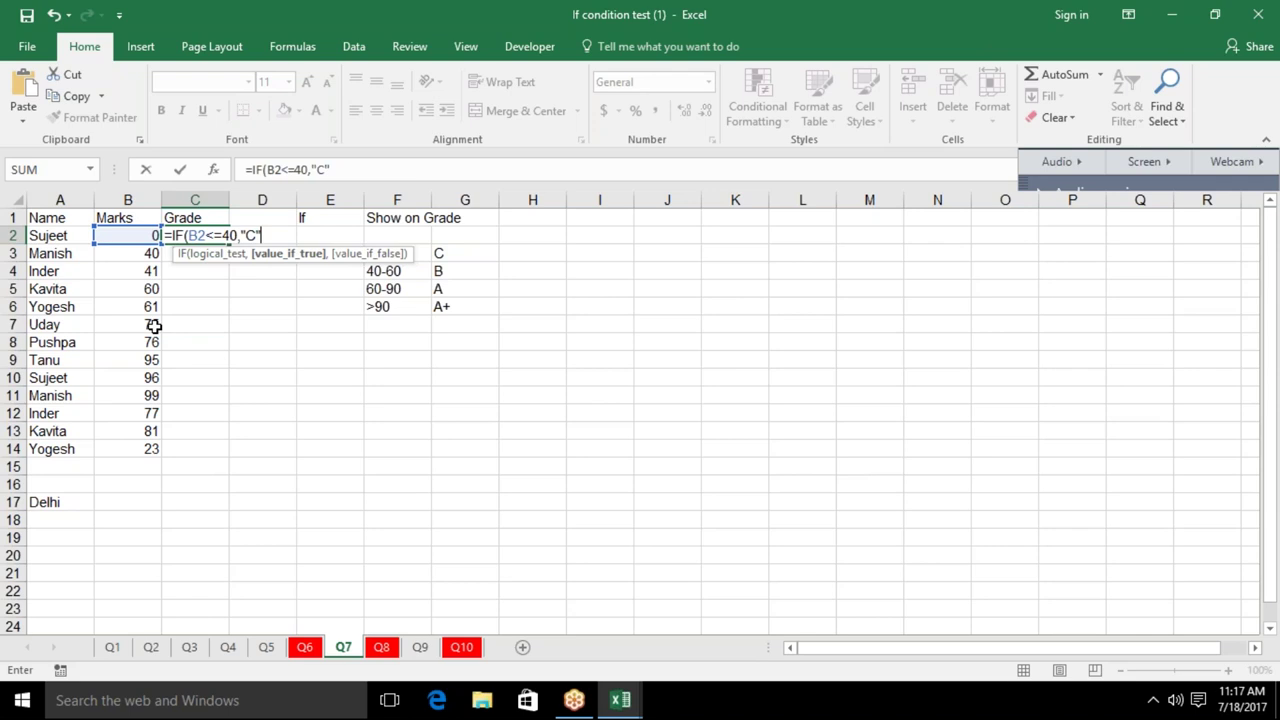
Add nested conditions B2<=60 "B", B2<=90 "A", B2>90 "A+" and commit C2, showing C
{"action": "type", "text": ","}
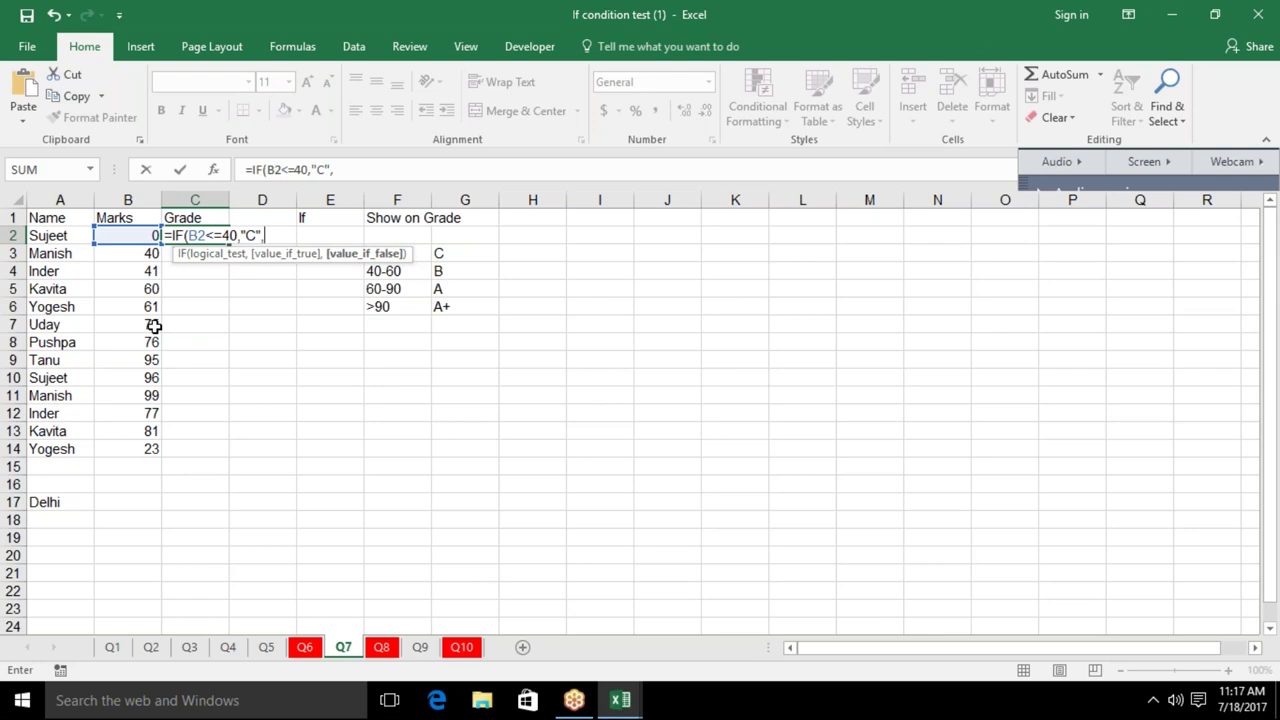
{"action": "type", "text": "IF("}
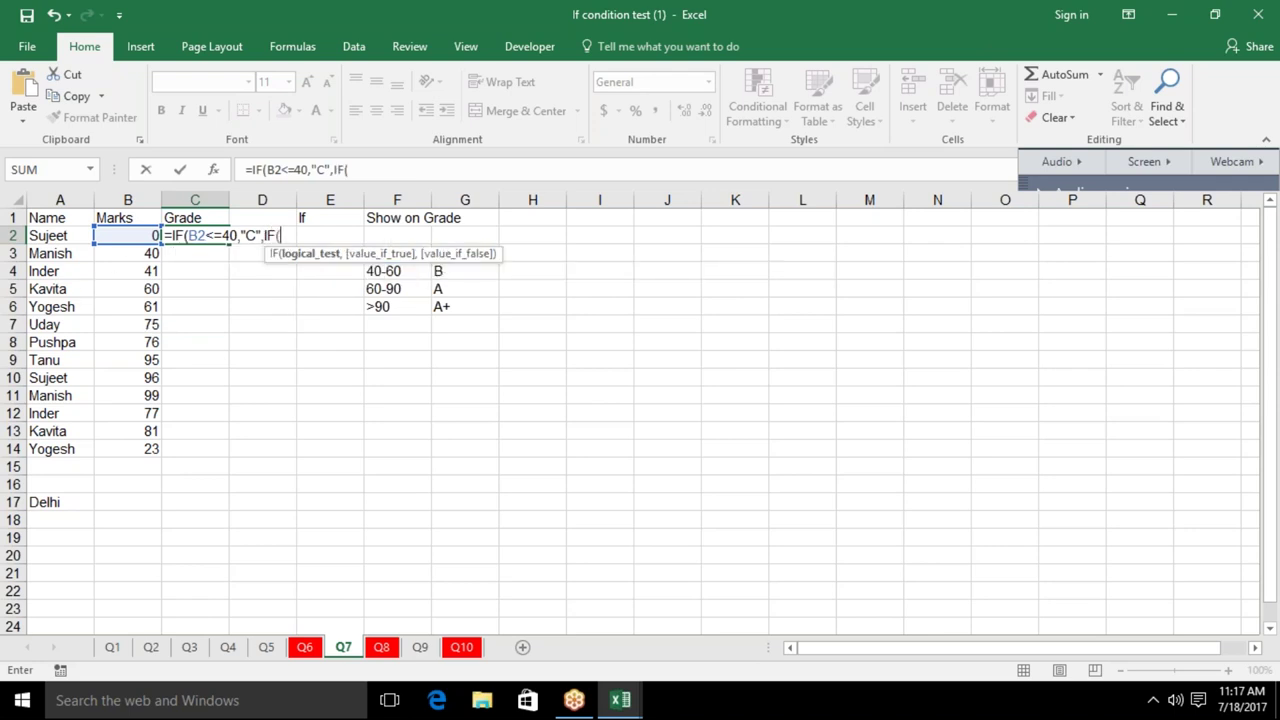
{"action": "left_click", "coordinate": [147, 235]}
{"action": "type", "text": "<="}
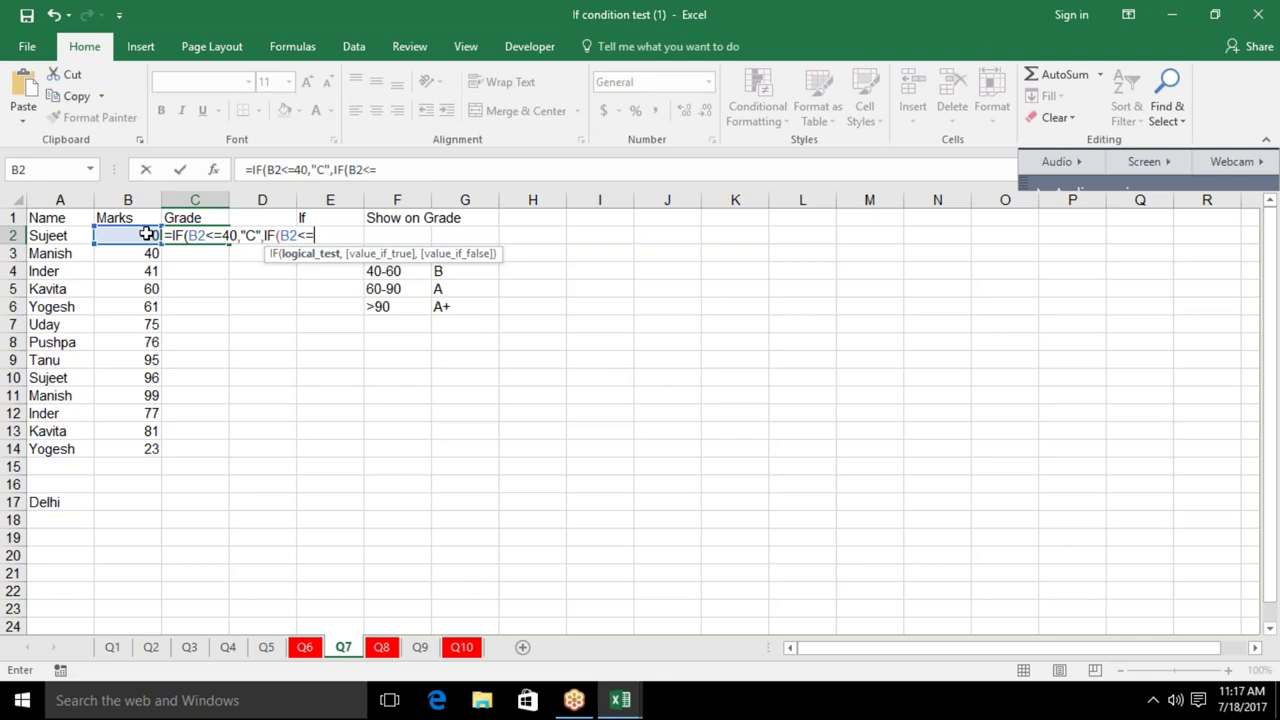
{"action": "type", "text": "60,\"B\""}
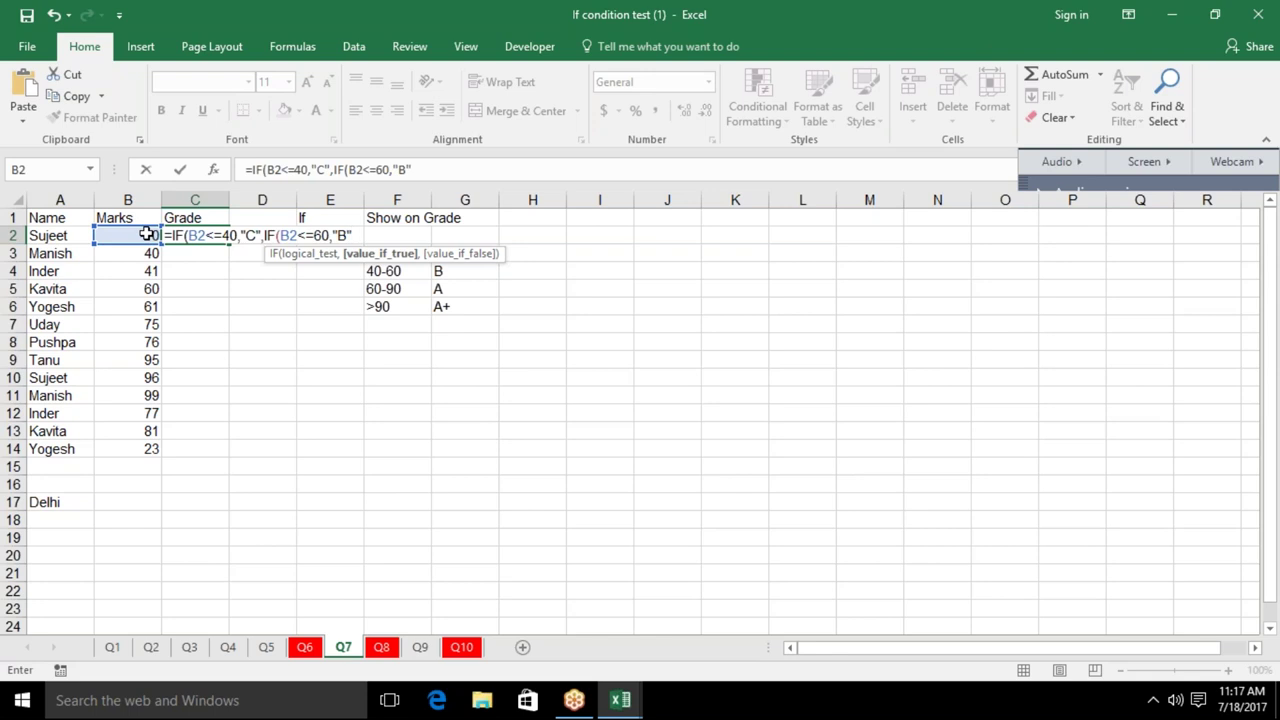
{"action": "type", "text": ","}
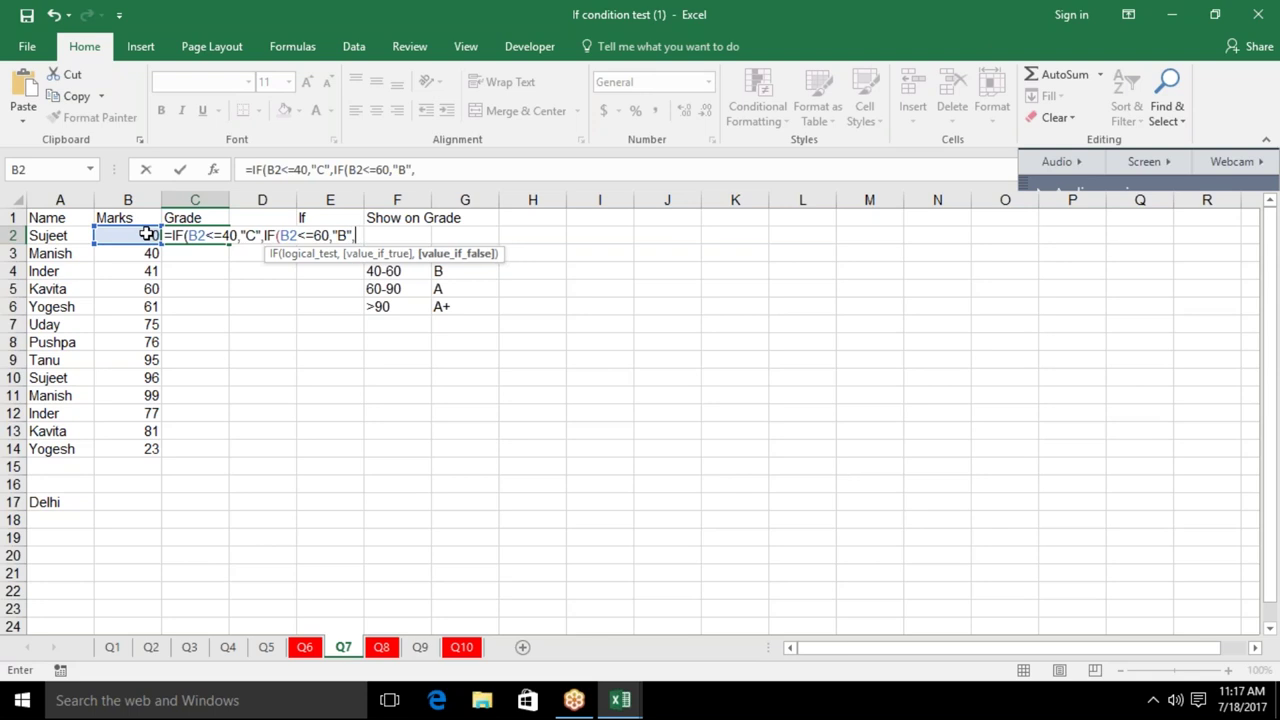
{"action": "type", "text": "IF("}
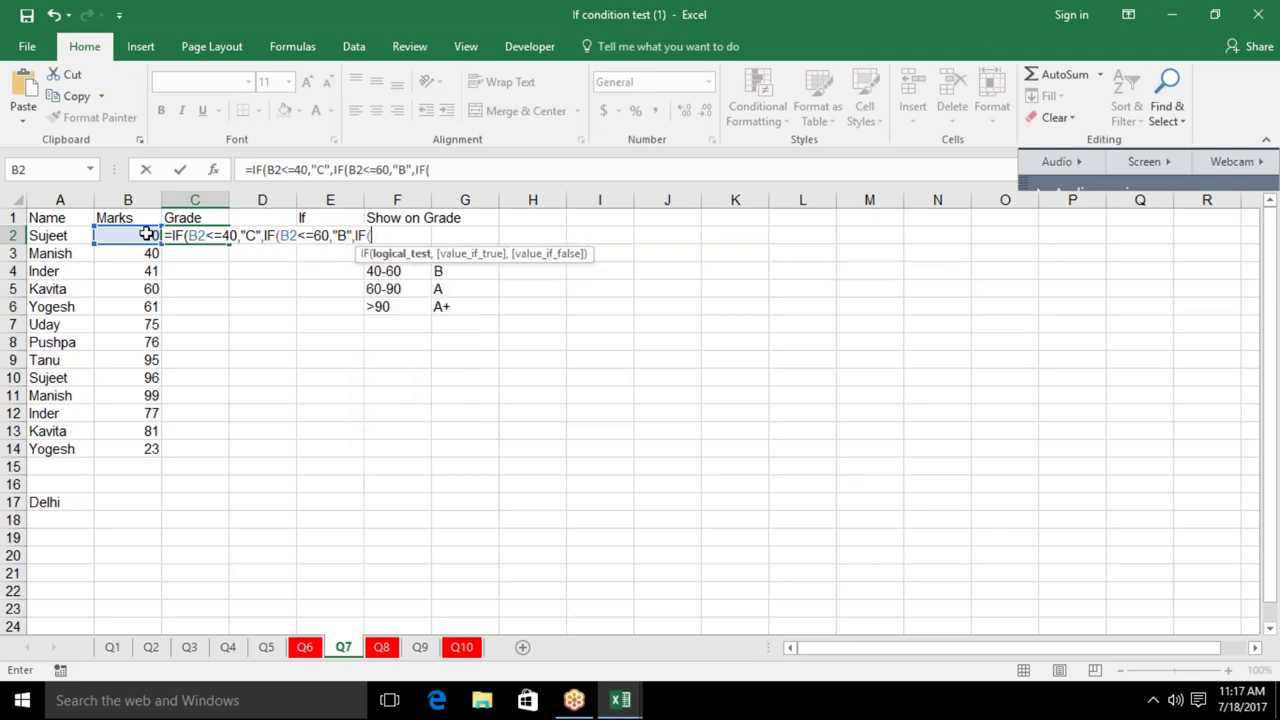
{"action": "left_click", "coordinate": [141, 234]}
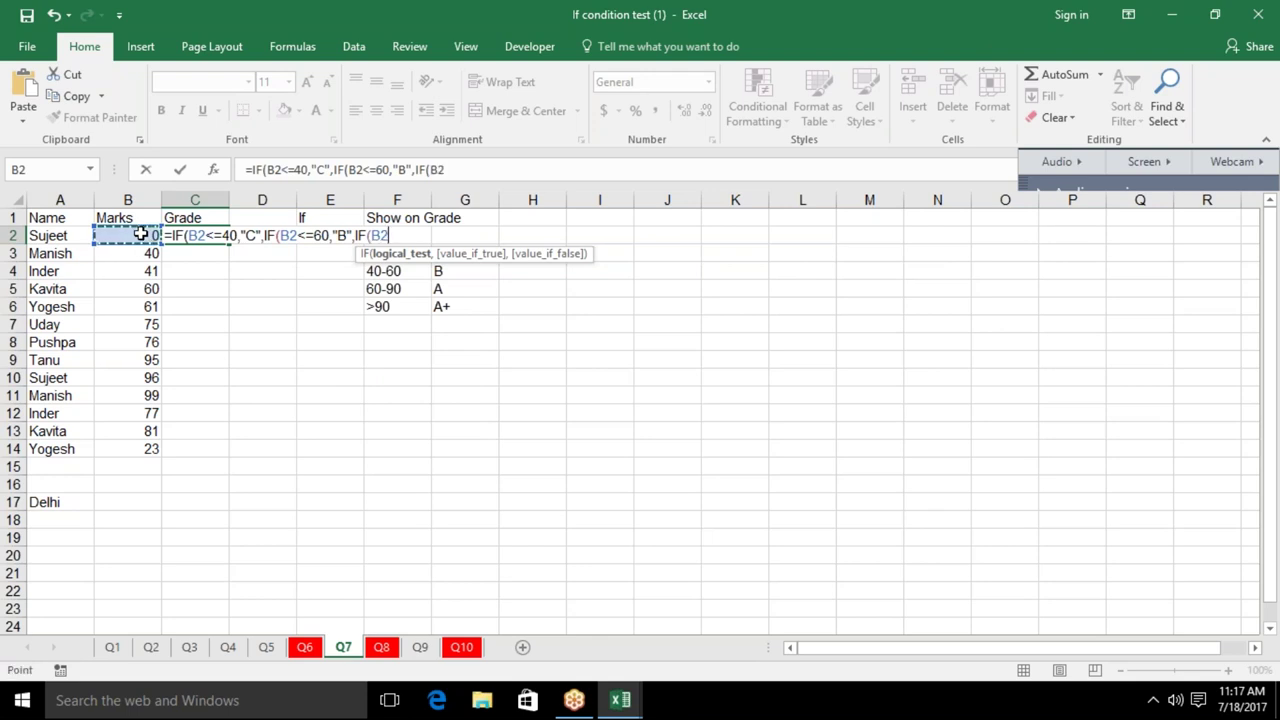
{"action": "type", "text": "<=90,"}
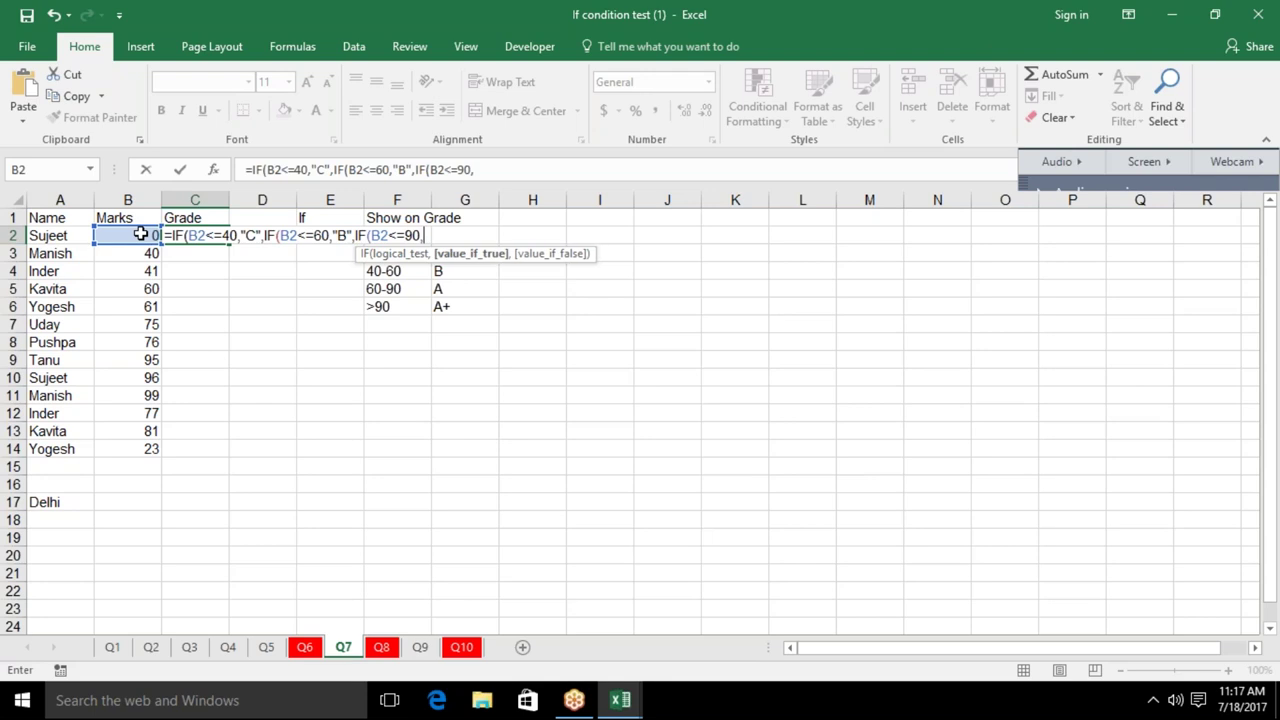
{"action": "type", "text": "\"A\",\""}
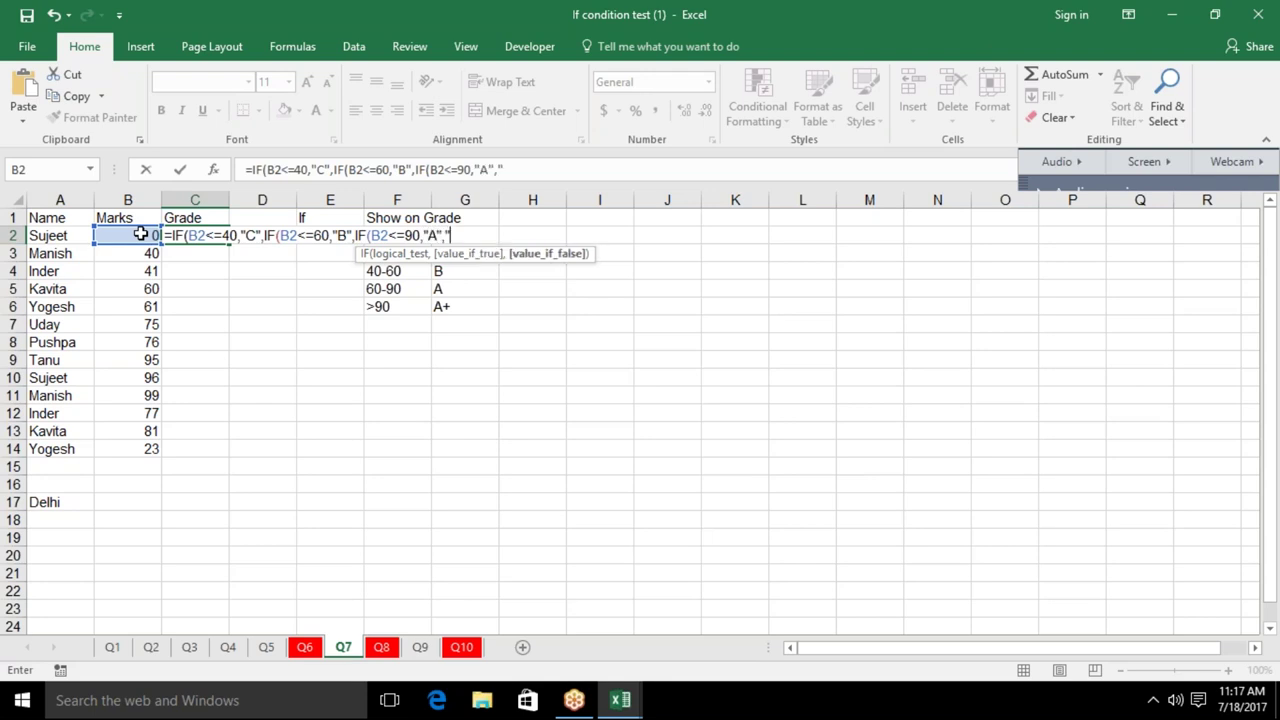
{"action": "type", "text": "A+"}
{"action": "key", "text": "BackSpace"}
{"action": "key", "text": "BackSpace"}
{"action": "key", "text": "BackSpace"}
{"action": "type", "text": "IF("}
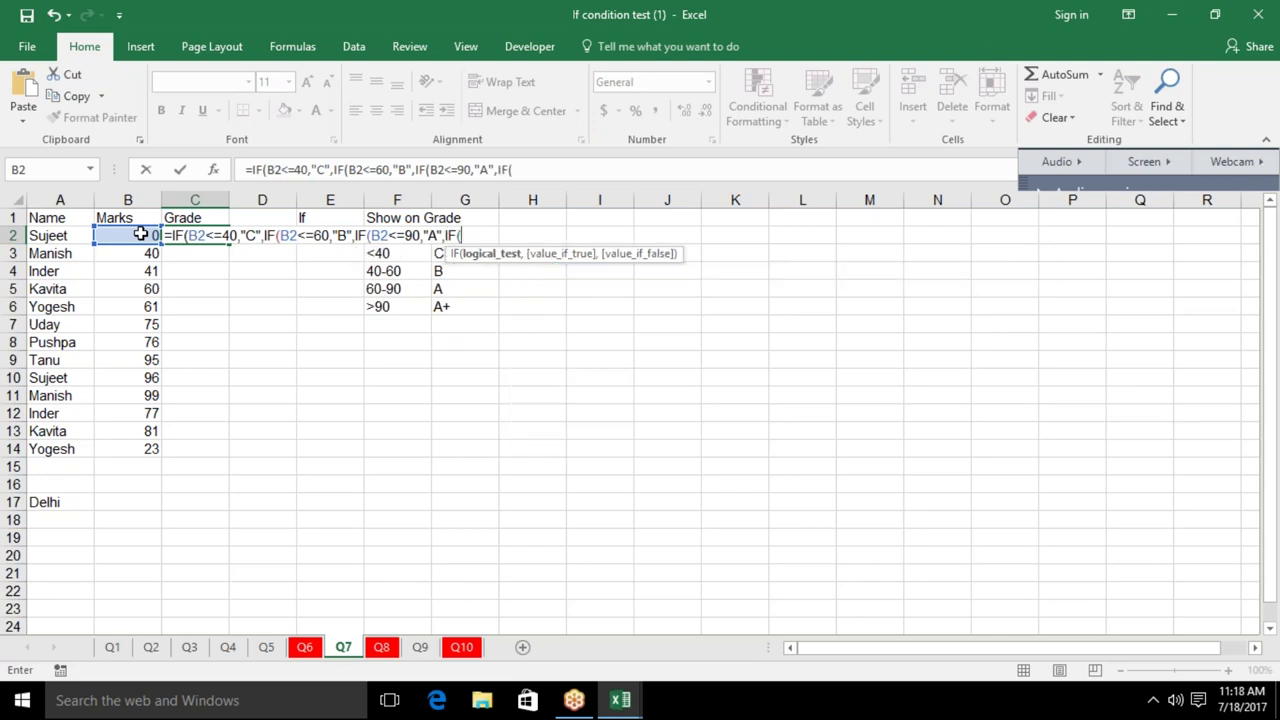
{"action": "left_click", "coordinate": [141, 234]}
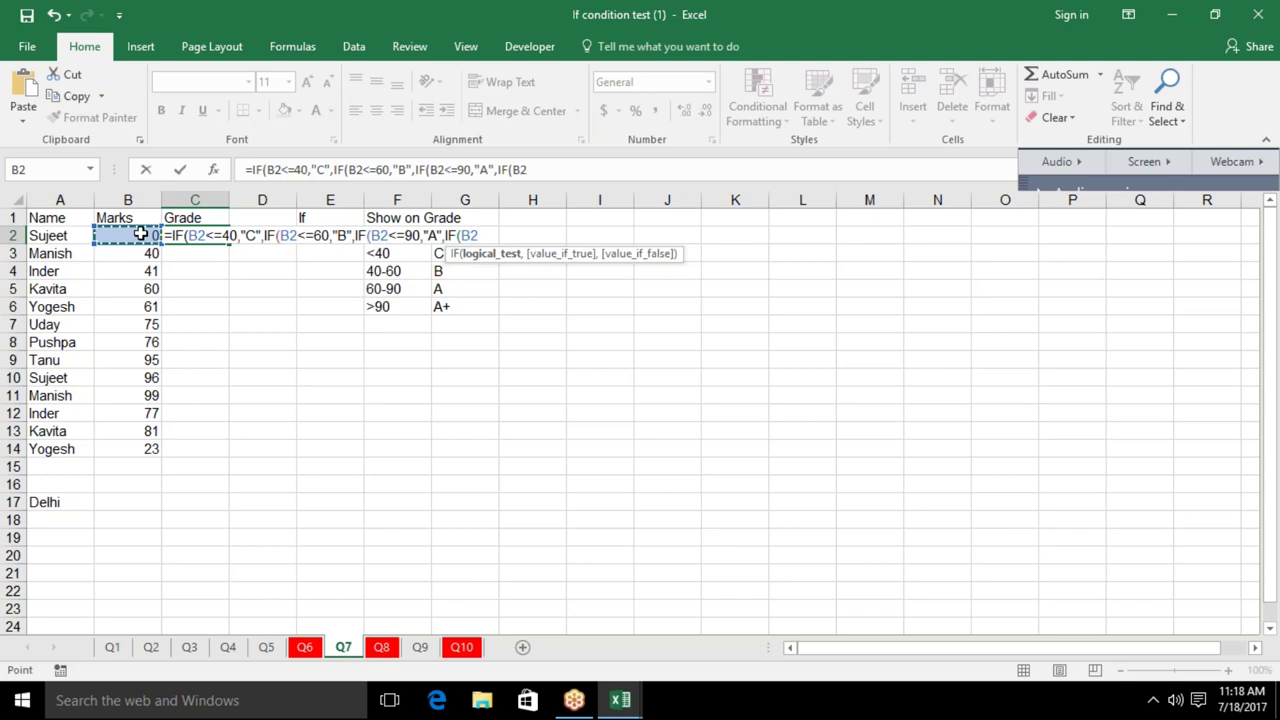
{"action": "type", "text": ">"}
{"action": "type", "text": "90,"}
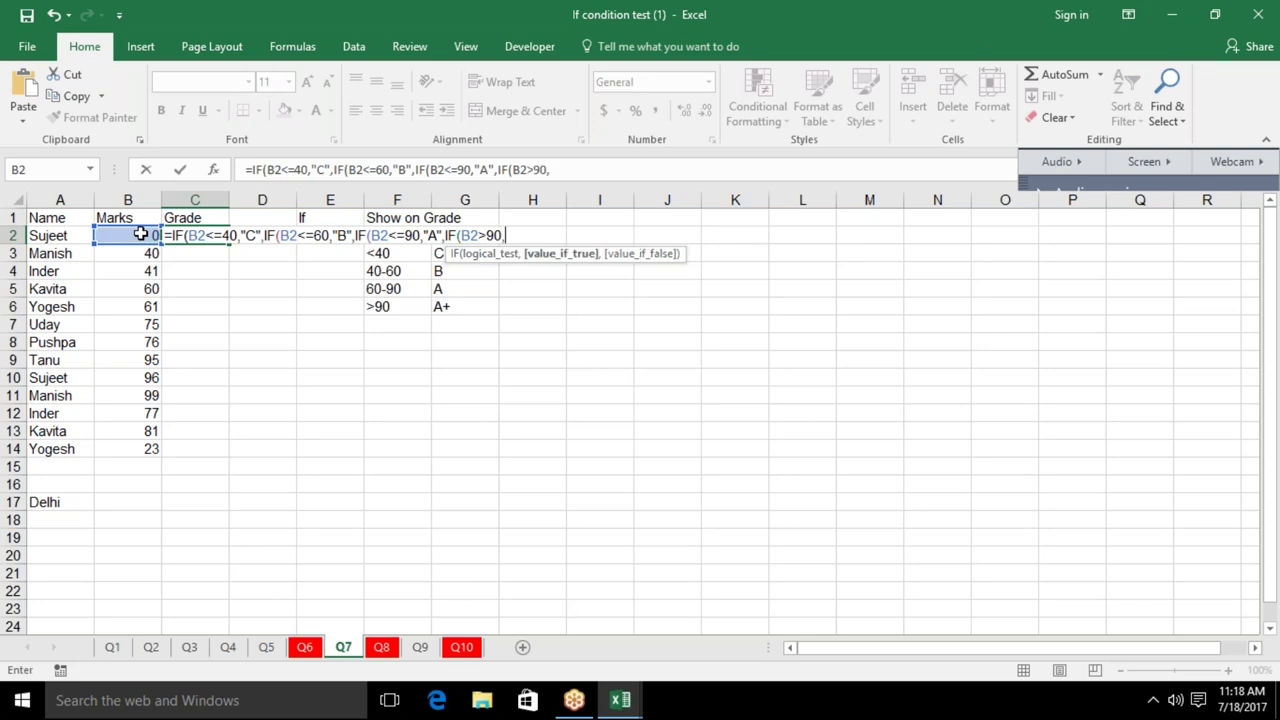
{"action": "type", "text": "\"A+\")"}
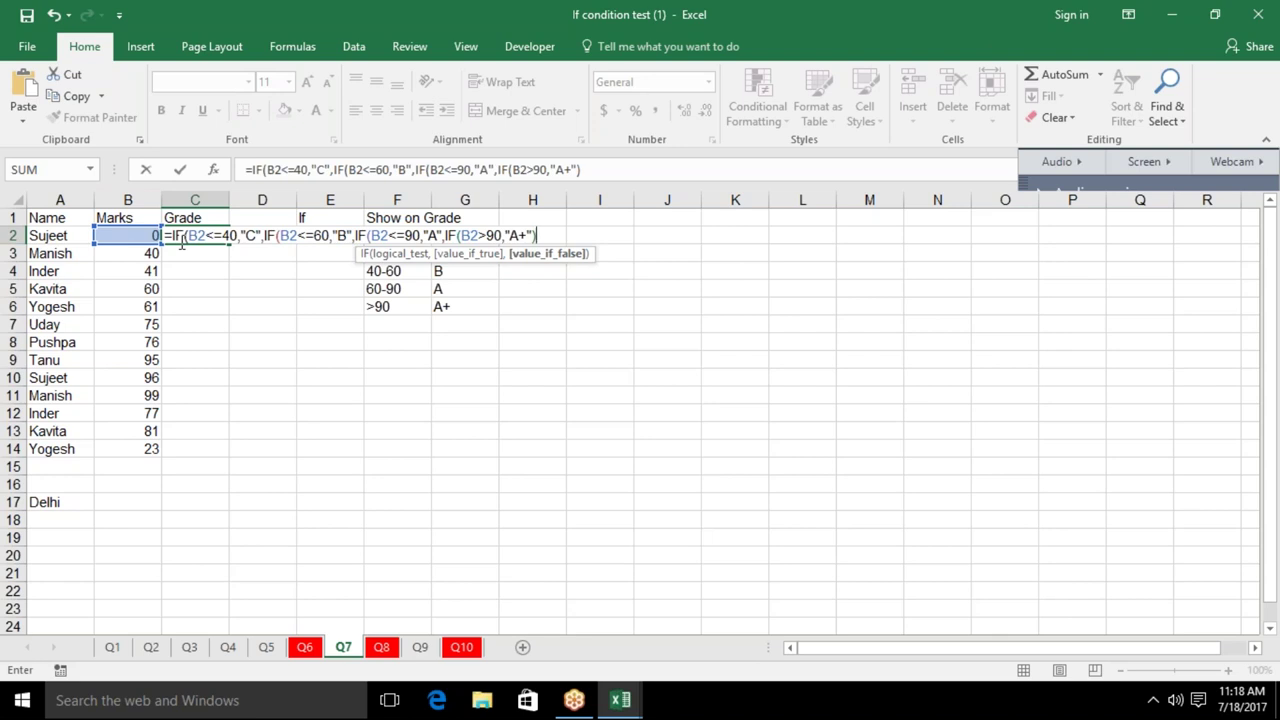
{"action": "key", "text": "Return"}
{"action": "key", "text": "Return"}
Open C2's nested IF formula and ink-underline its first condition, B2<=40
{"action": "left_click", "coordinate": [182, 242]}
{"action": "double_click", "coordinate": [182, 242]}
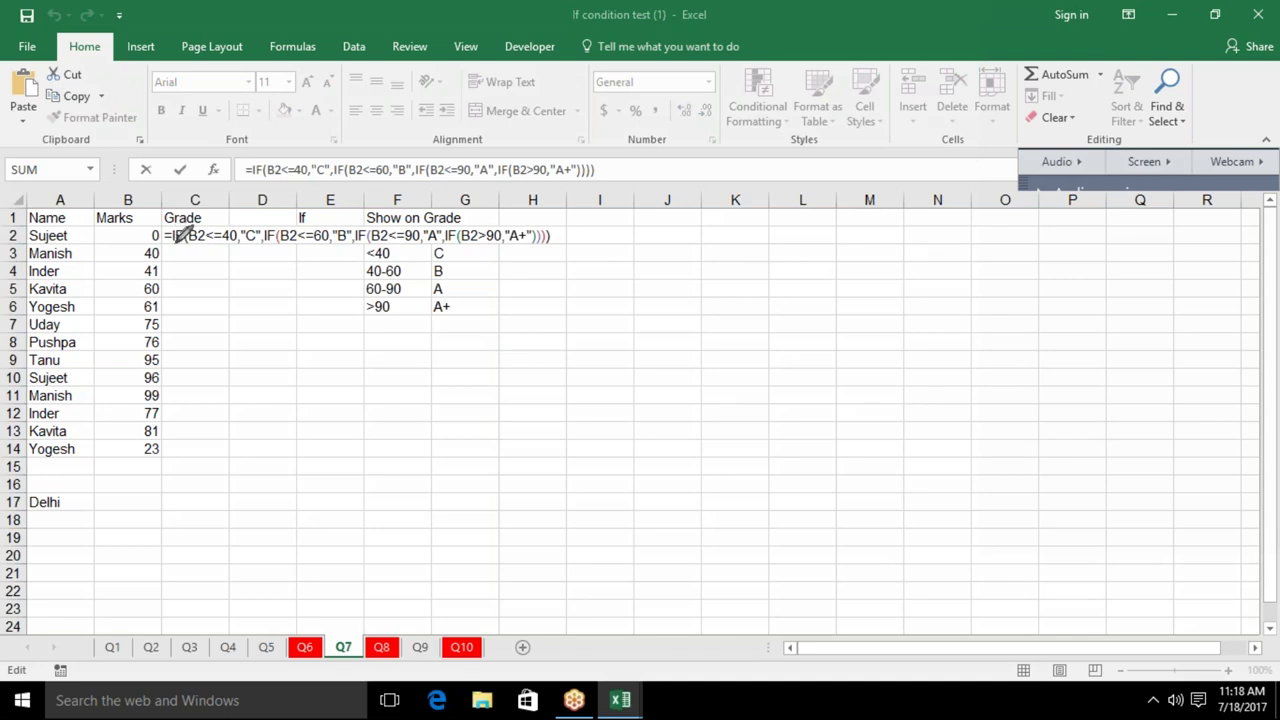
{"action": "left_click_drag", "start_coordinate": [188, 243], "coordinate": [232, 241]}
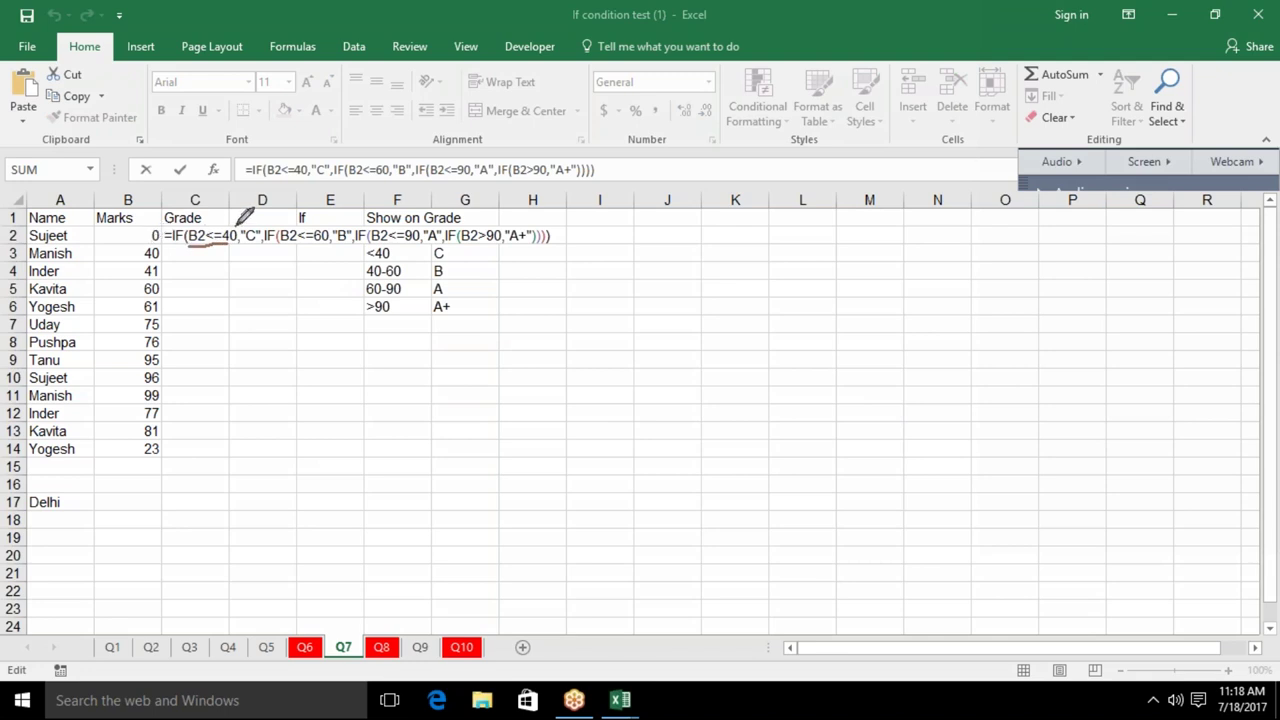
{"action": "mouse_move", "coordinate": [236, 215]}
{"action": "left_mouse_down"}
{"action": "mouse_move", "coordinate": [262, 216]}
{"action": "mouse_move", "coordinate": [236, 229]}
{"action": "mouse_move", "coordinate": [400, 210]}
{"action": "left_mouse_up"}
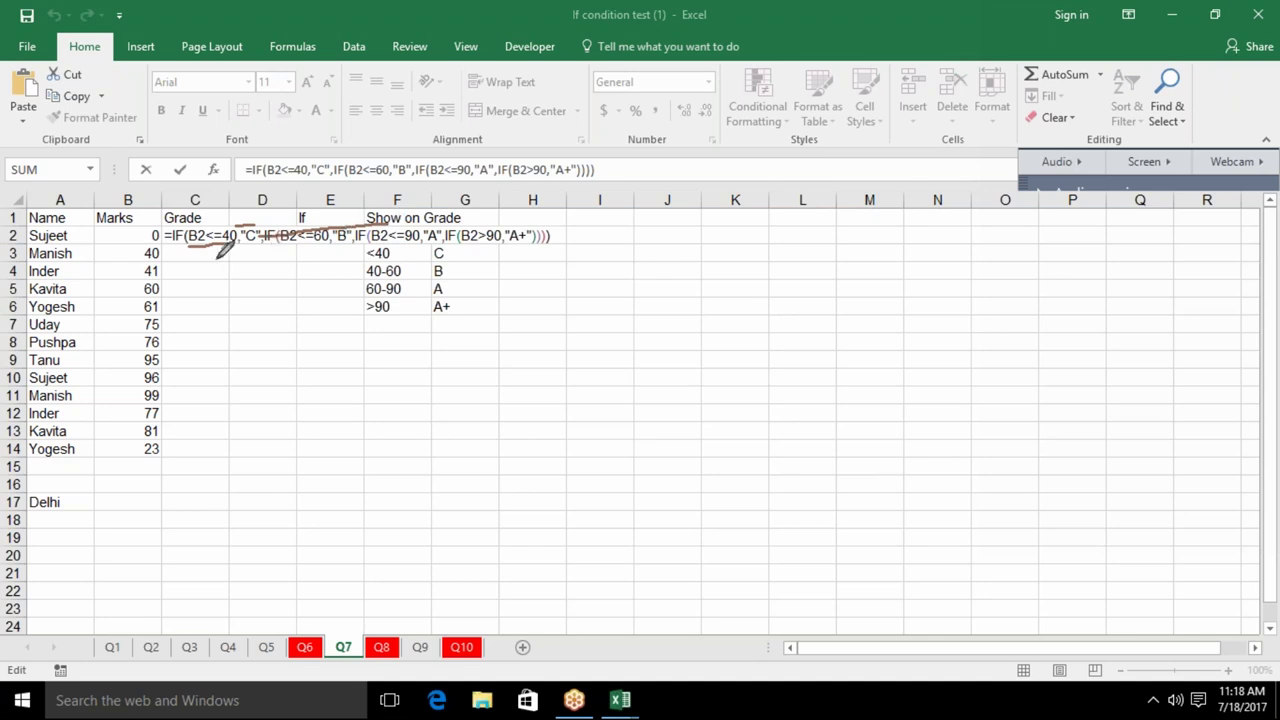
{"action": "mouse_move", "coordinate": [211, 249]}
{"action": "left_mouse_down"}
{"action": "mouse_move", "coordinate": [270, 284]}
{"action": "mouse_move", "coordinate": [283, 247]}
{"action": "mouse_move", "coordinate": [276, 258]}
{"action": "mouse_move", "coordinate": [306, 261]}
{"action": "left_mouse_up"}
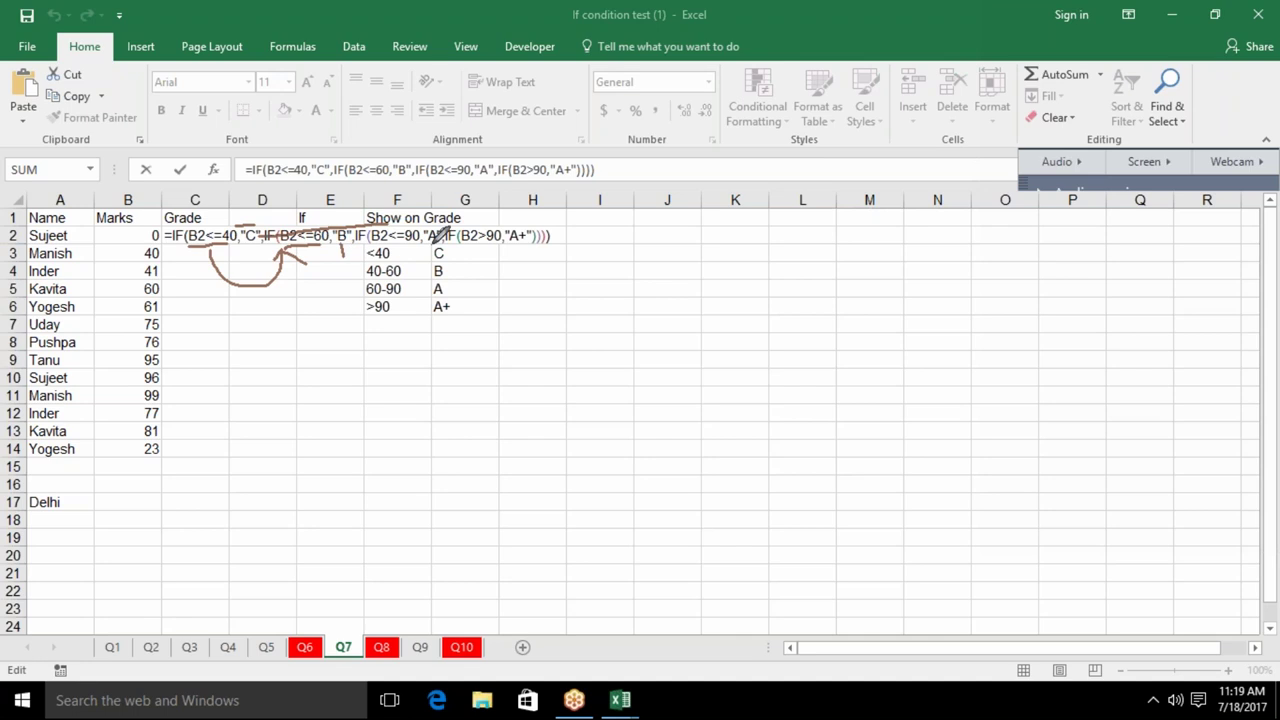
Ink-mark the B2<=90, B2>90 and A+ parts of the formula and link them to the grade table
{"action": "left_click_drag", "start_coordinate": [357, 236], "coordinate": [432, 233]}
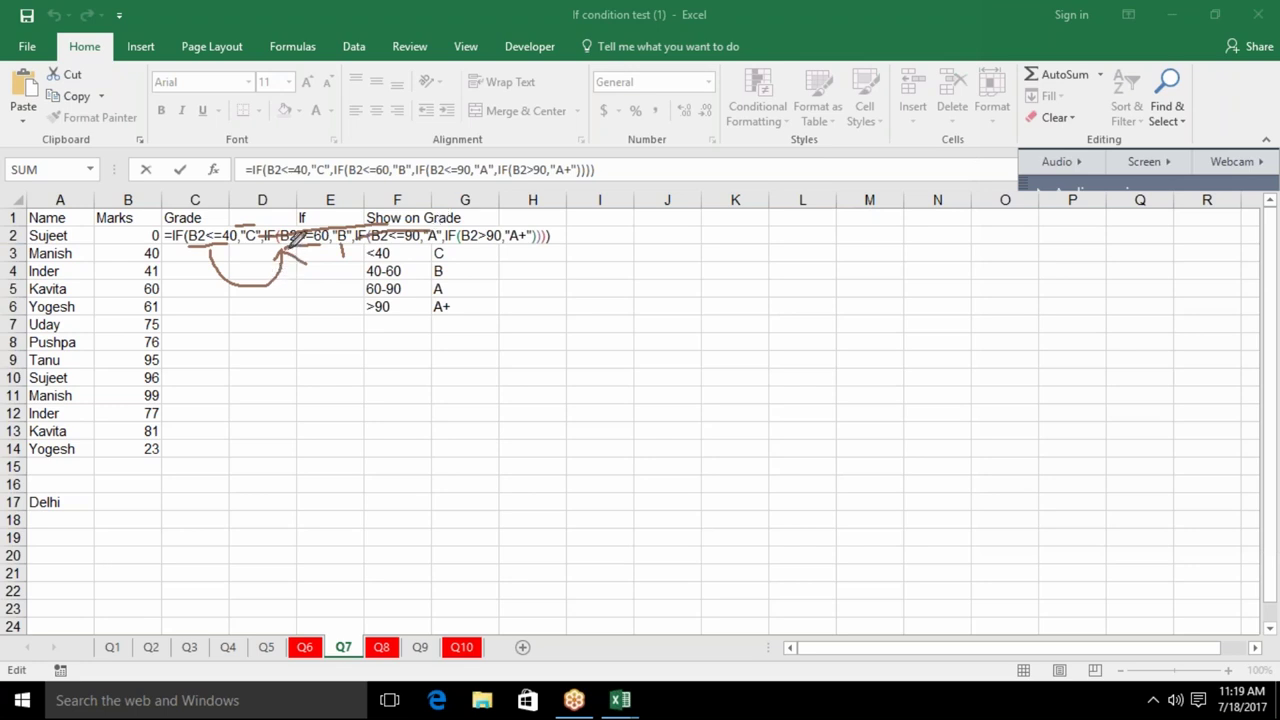
{"action": "left_click_drag", "start_coordinate": [292, 243], "coordinate": [374, 238]}
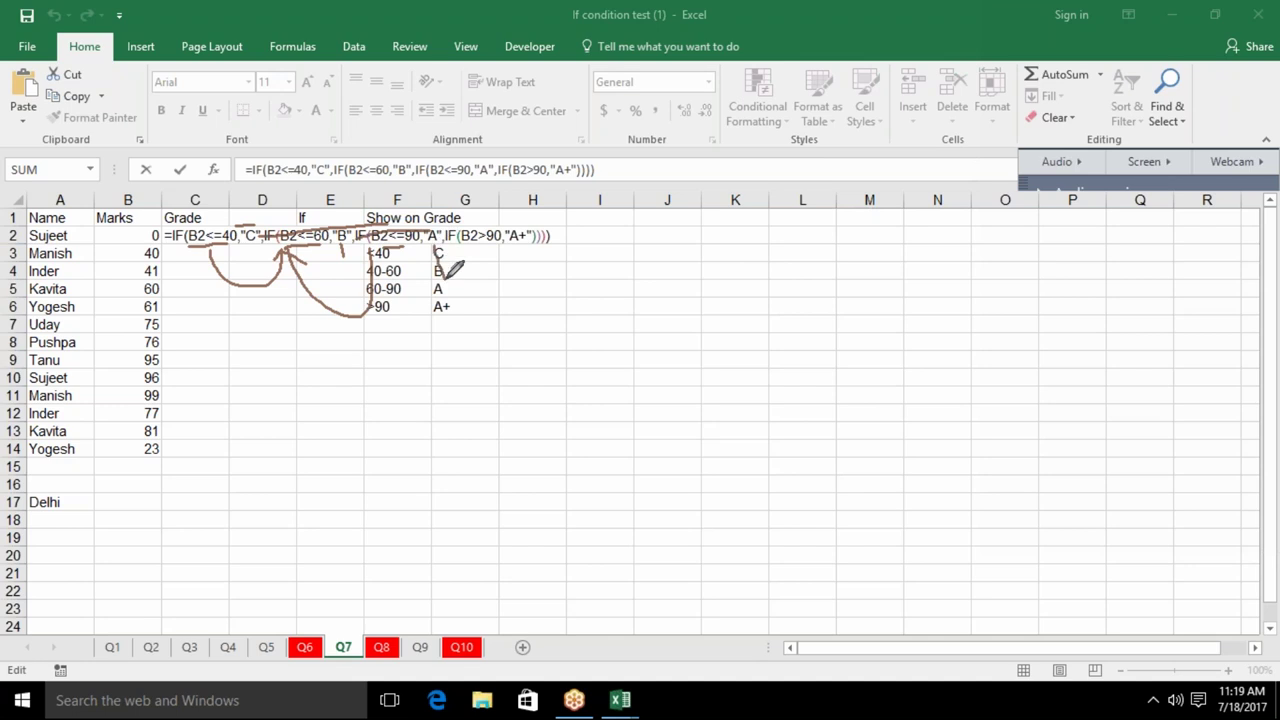
{"action": "left_click_drag", "start_coordinate": [447, 237], "coordinate": [507, 234]}
{"action": "left_click_drag", "start_coordinate": [384, 244], "coordinate": [470, 248]}
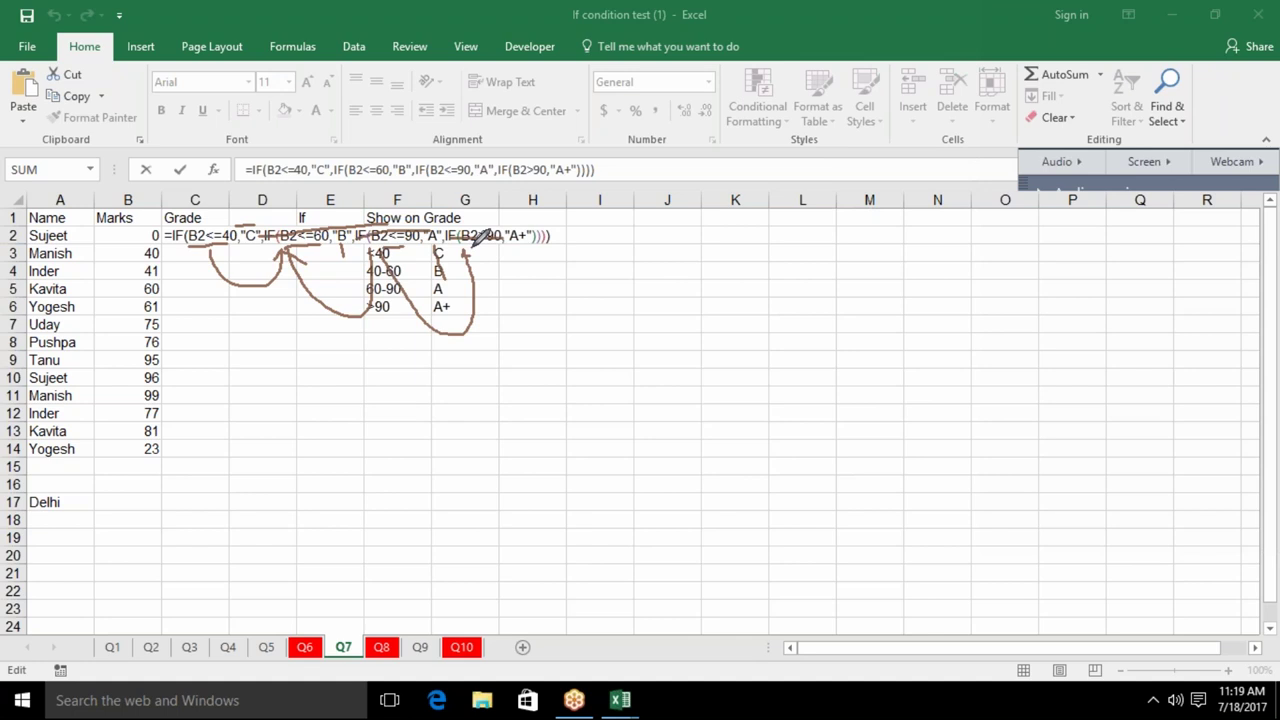
{"action": "left_click_drag", "start_coordinate": [512, 245], "coordinate": [535, 240]}
Erase all ink from the sheet and recommit the C2 grade formula
{"action": "key", "text": "Escape"}
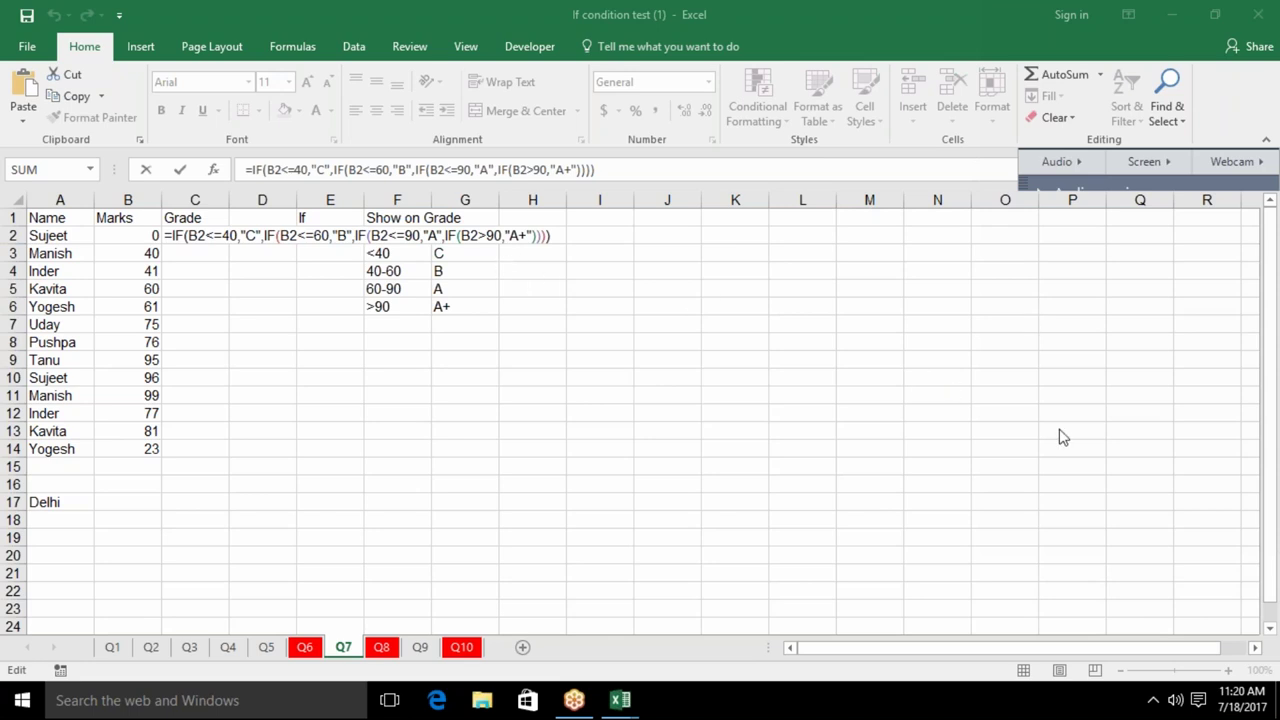
{"action": "left_click", "coordinate": [184, 236]}
{"action": "key", "text": "Return"}
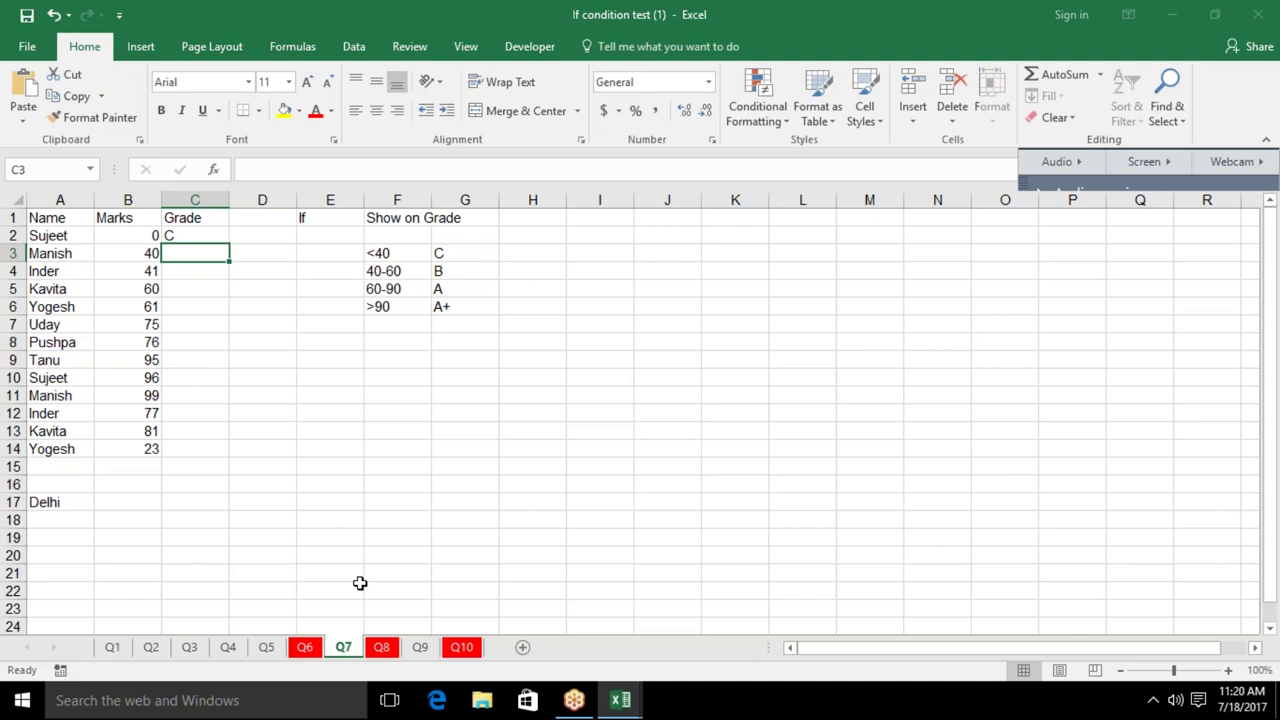
On sheet Q8, clear the Incentive and add-on values in B2:C19
{"action": "left_click", "coordinate": [381, 650]}
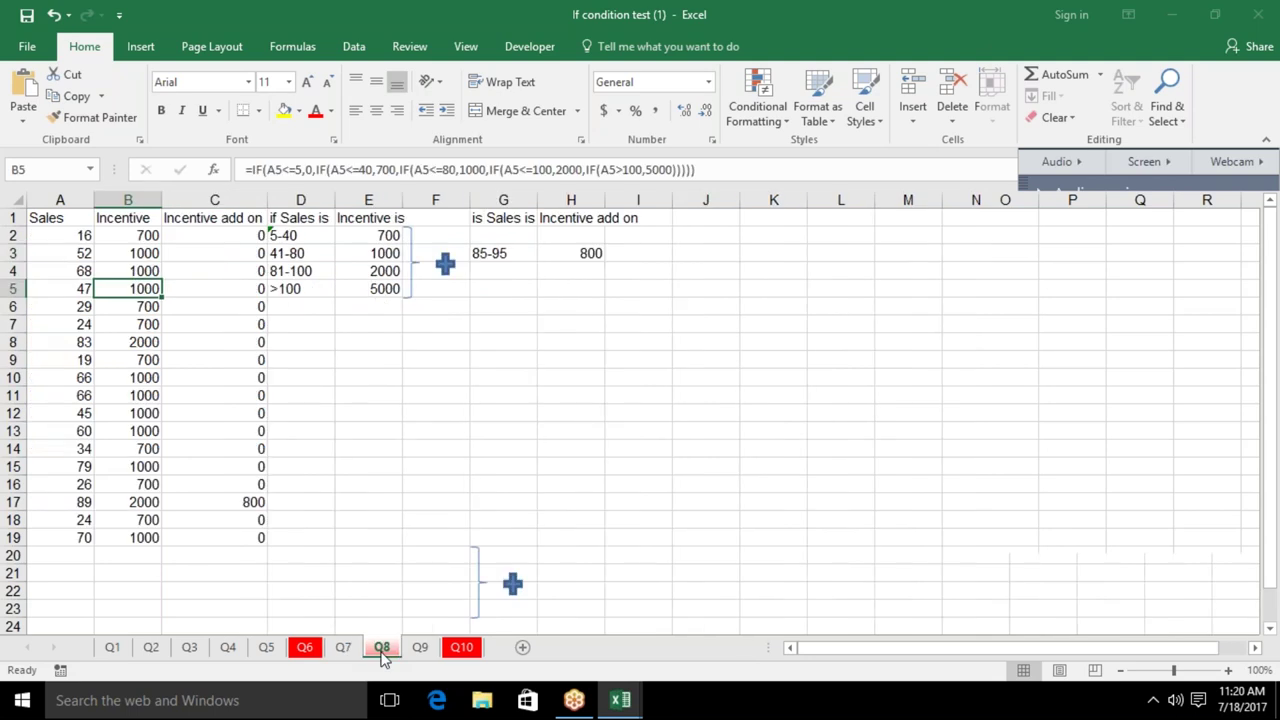
{"action": "left_click", "coordinate": [136, 230]}
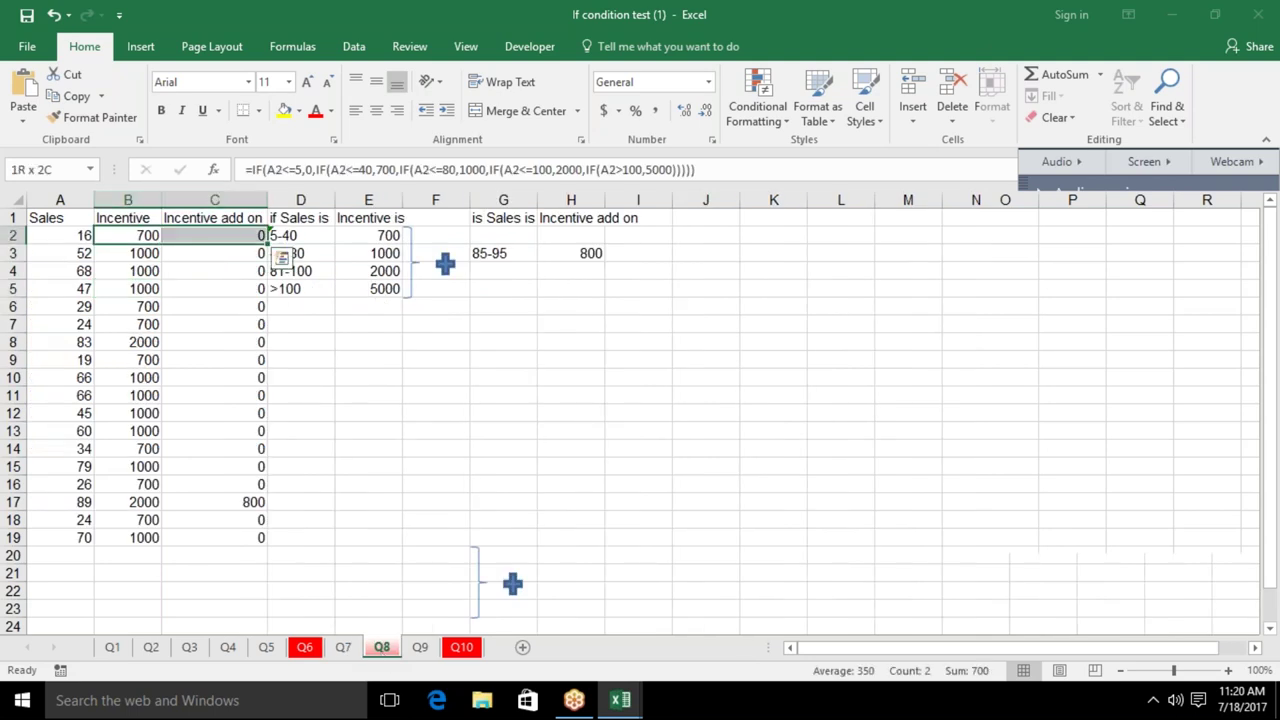
{"action": "left_click_drag", "start_coordinate": [128, 235], "coordinate": [230, 537]}
{"action": "key", "text": "Delete"}
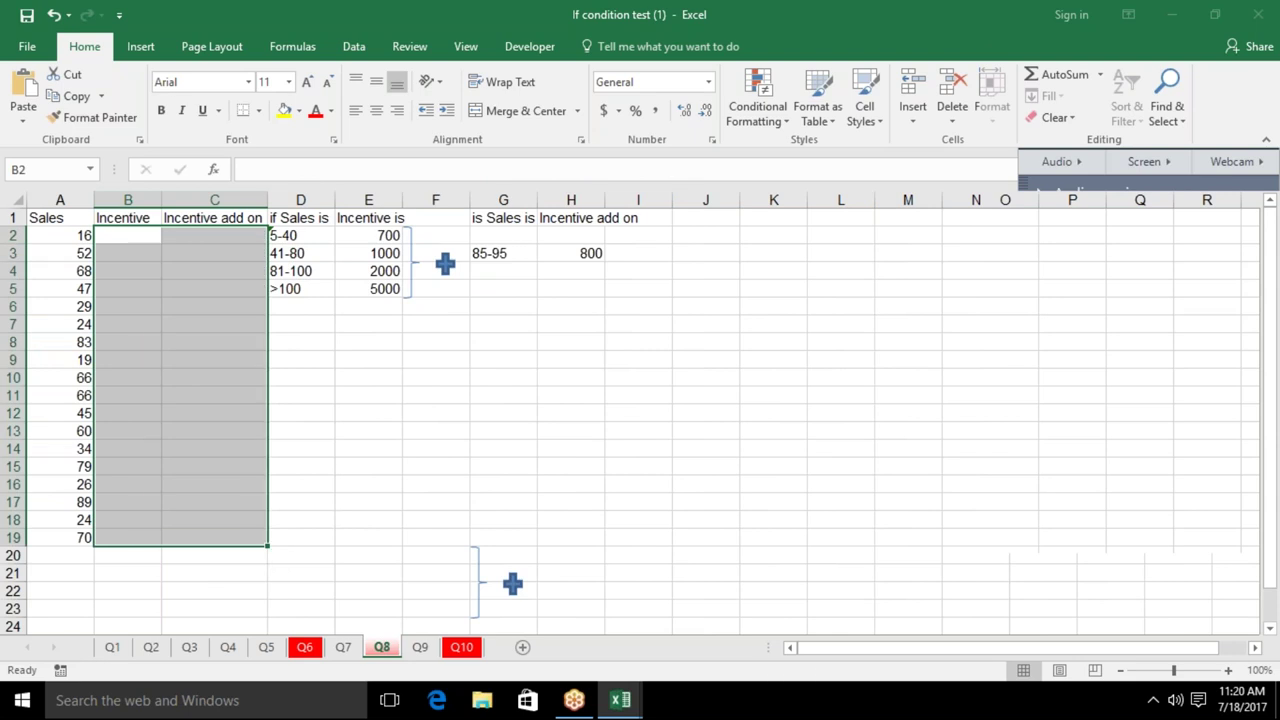
{"action": "left_click", "coordinate": [290, 338]}
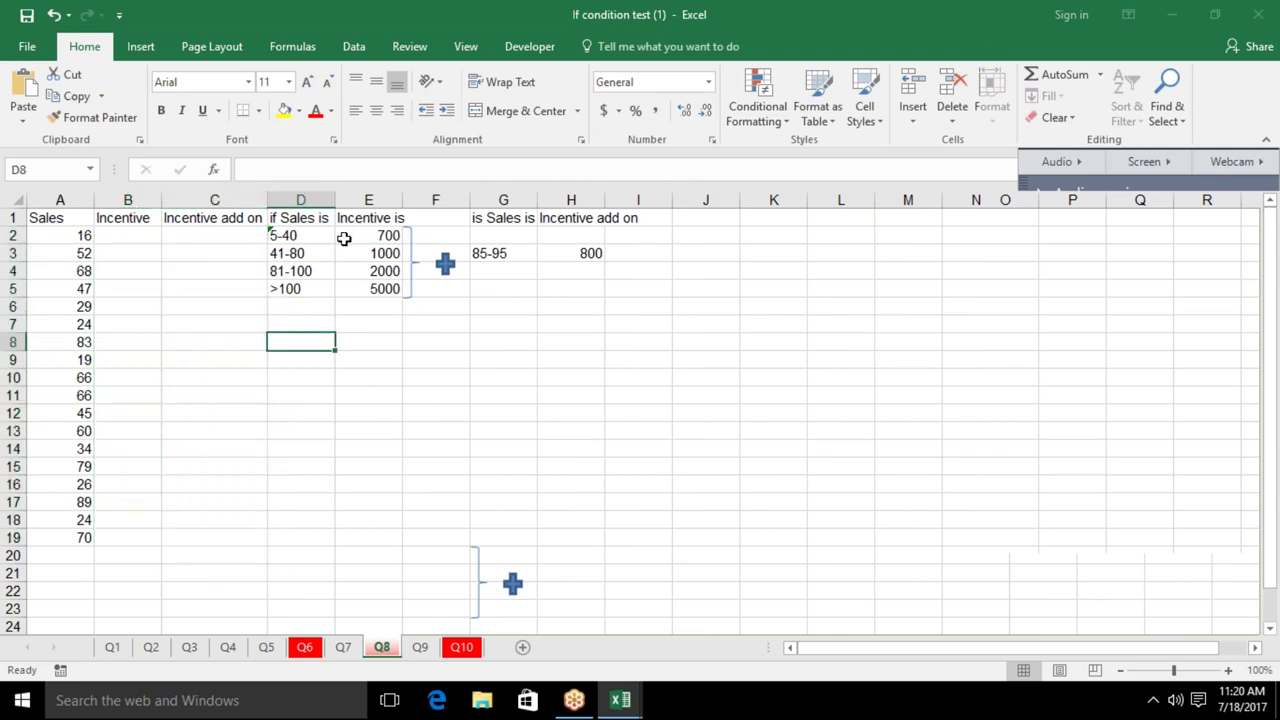
Review the incentive amounts E2:E5, the 85-95 add-on row G3:H3 and the Incentive columns
{"action": "left_click_drag", "start_coordinate": [343, 238], "coordinate": [361, 292]}
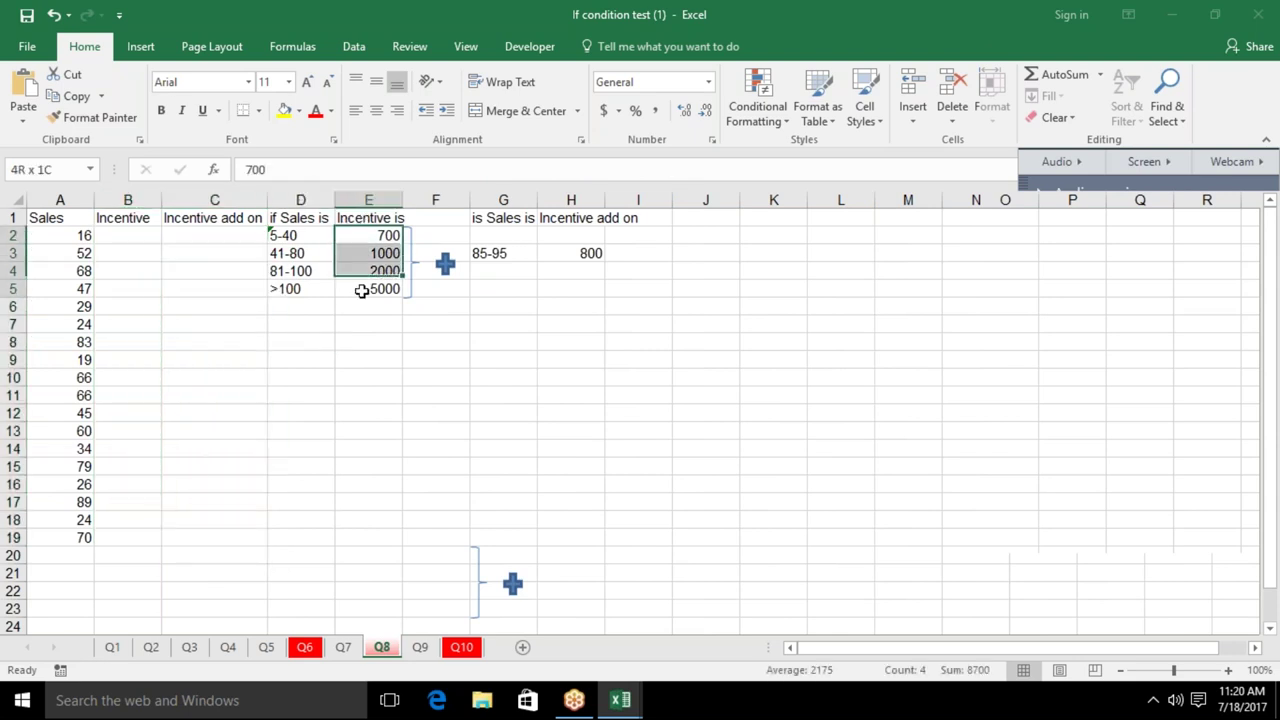
{"action": "left_click", "coordinate": [491, 254]}
{"action": "left_click_drag", "start_coordinate": [493, 254], "coordinate": [590, 254]}
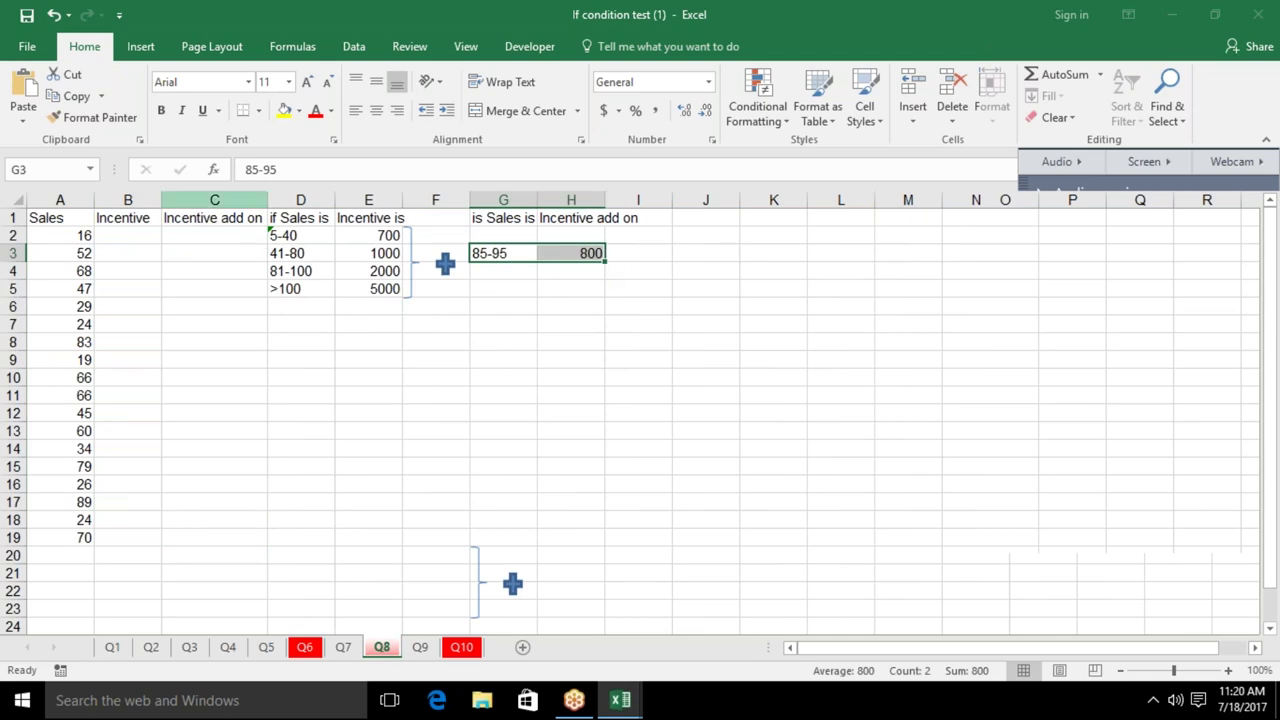
{"action": "left_click", "coordinate": [214, 200]}
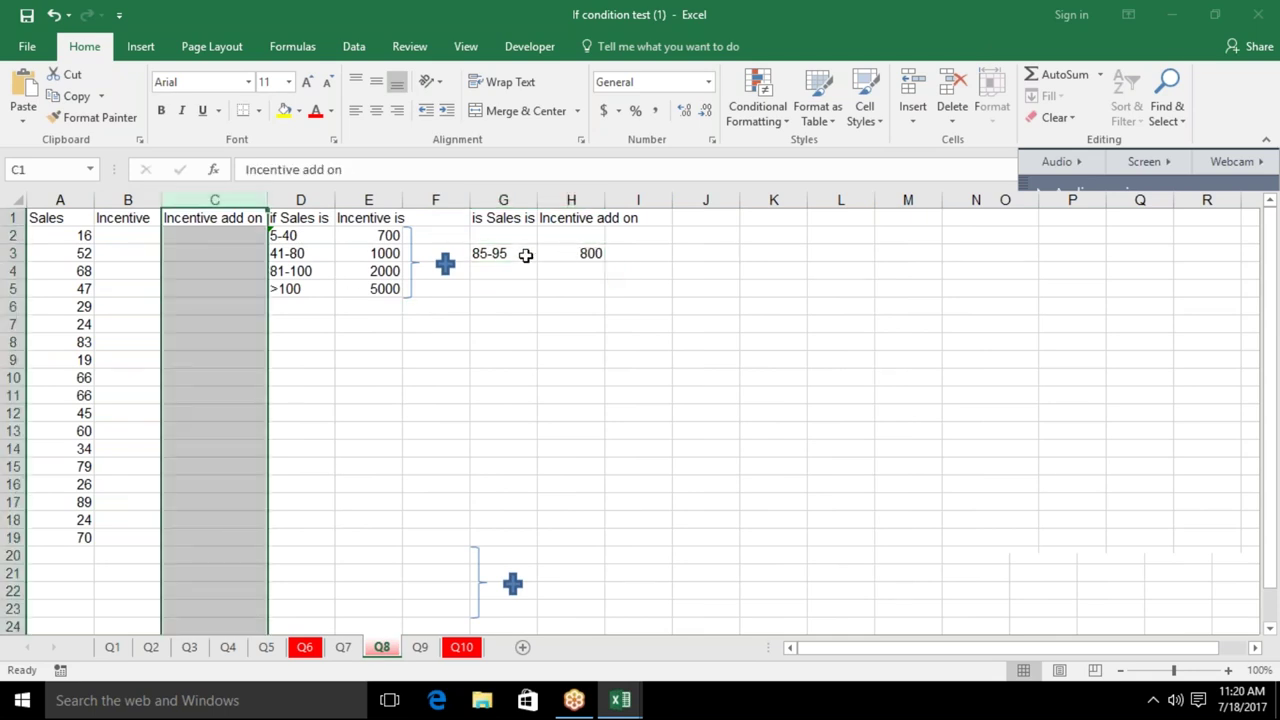
{"action": "left_click", "coordinate": [526, 254]}
{"action": "left_click", "coordinate": [592, 254]}
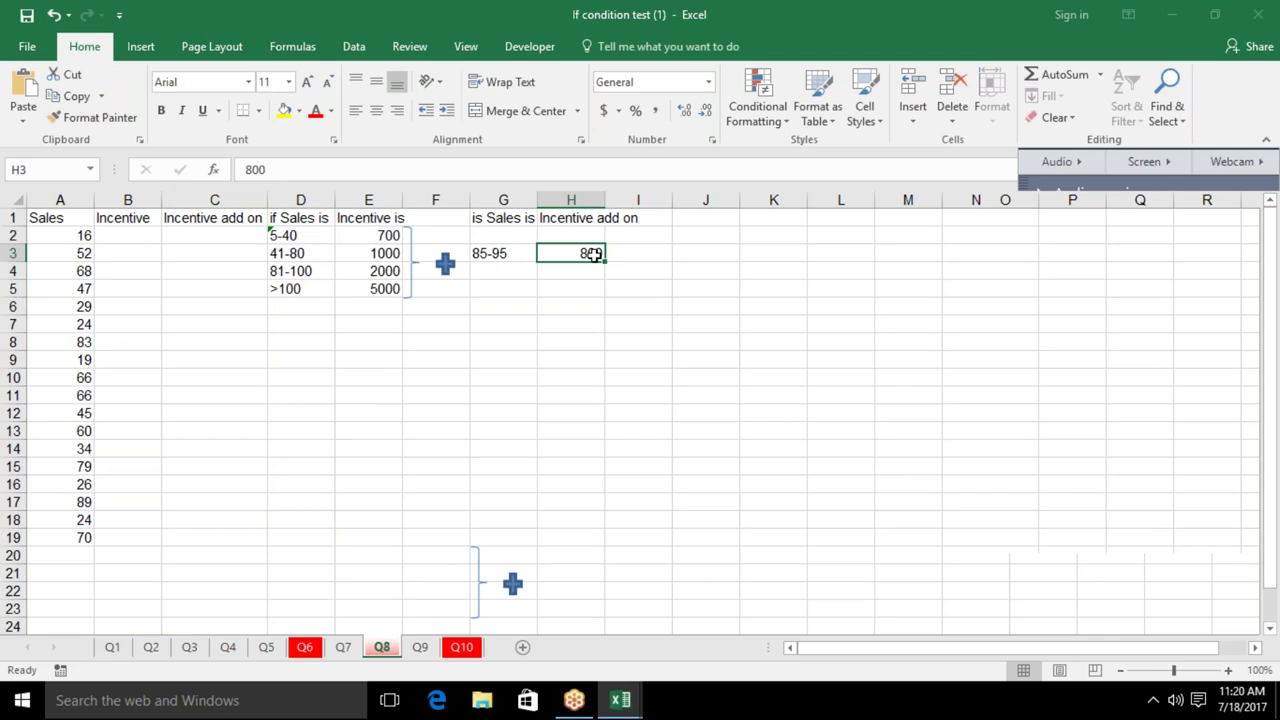
{"action": "left_click", "coordinate": [128, 200]}
{"action": "left_click", "coordinate": [214, 200]}
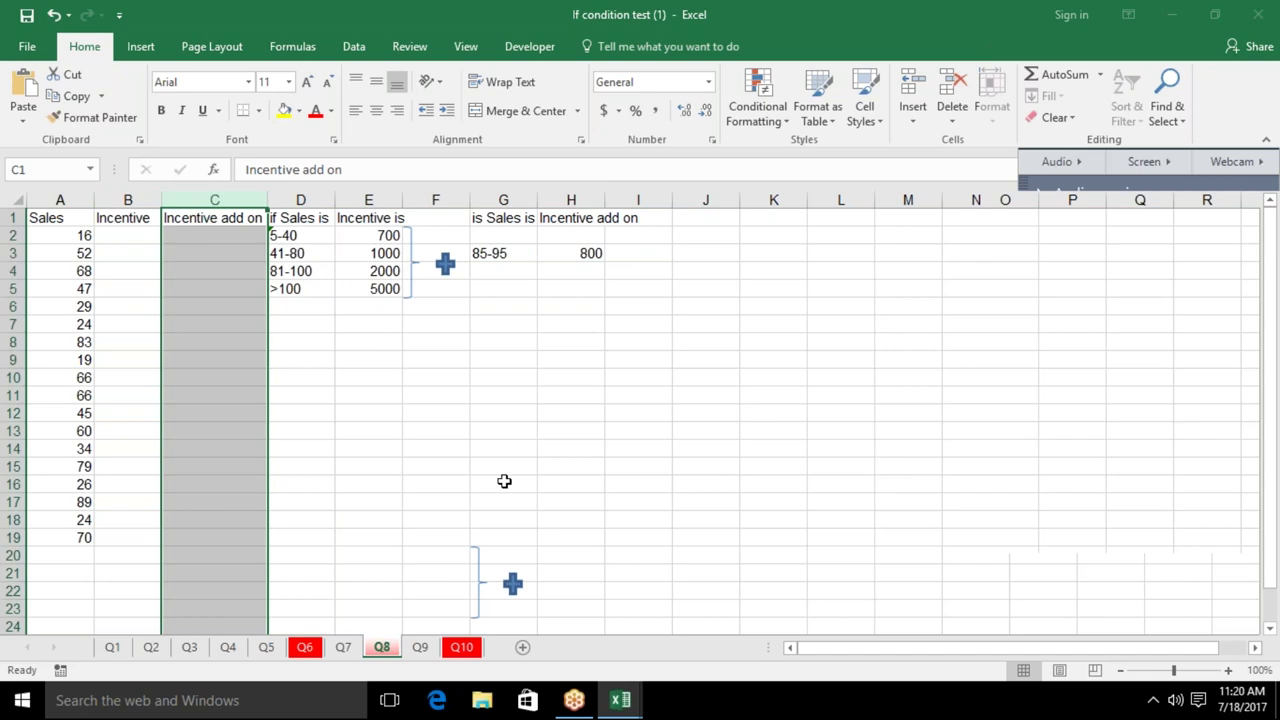
Delete the lower bracket and plus shapes, then go back to sheet Q7
{"action": "left_click", "coordinate": [478, 582]}
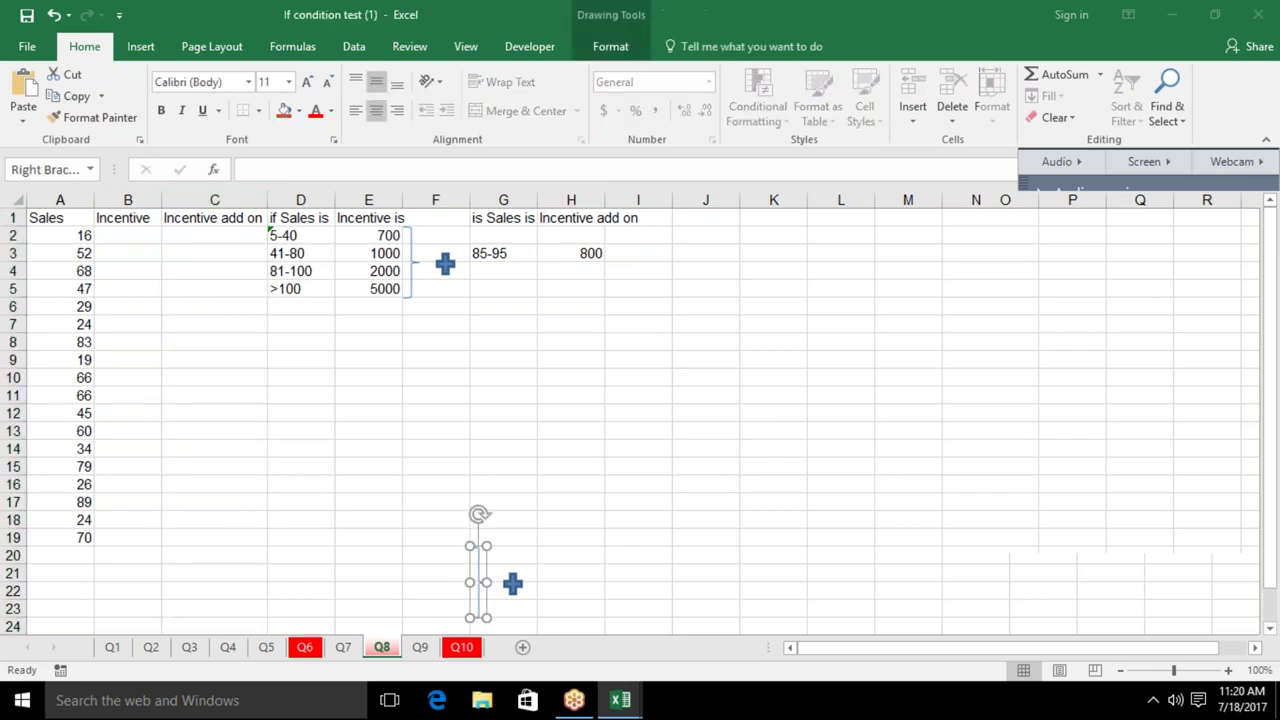
{"action": "key", "text": "Delete"}
{"action": "left_click", "coordinate": [513, 585]}
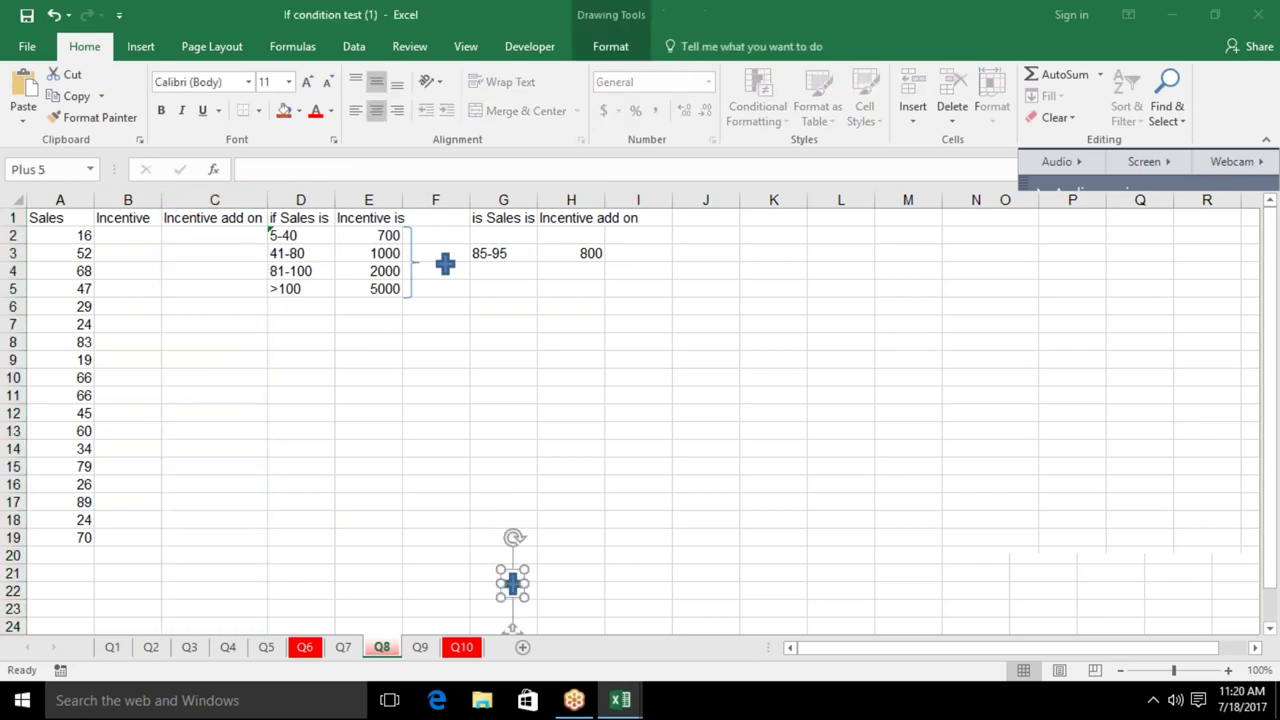
{"action": "key", "text": "Delete"}
{"action": "left_click", "coordinate": [345, 650]}
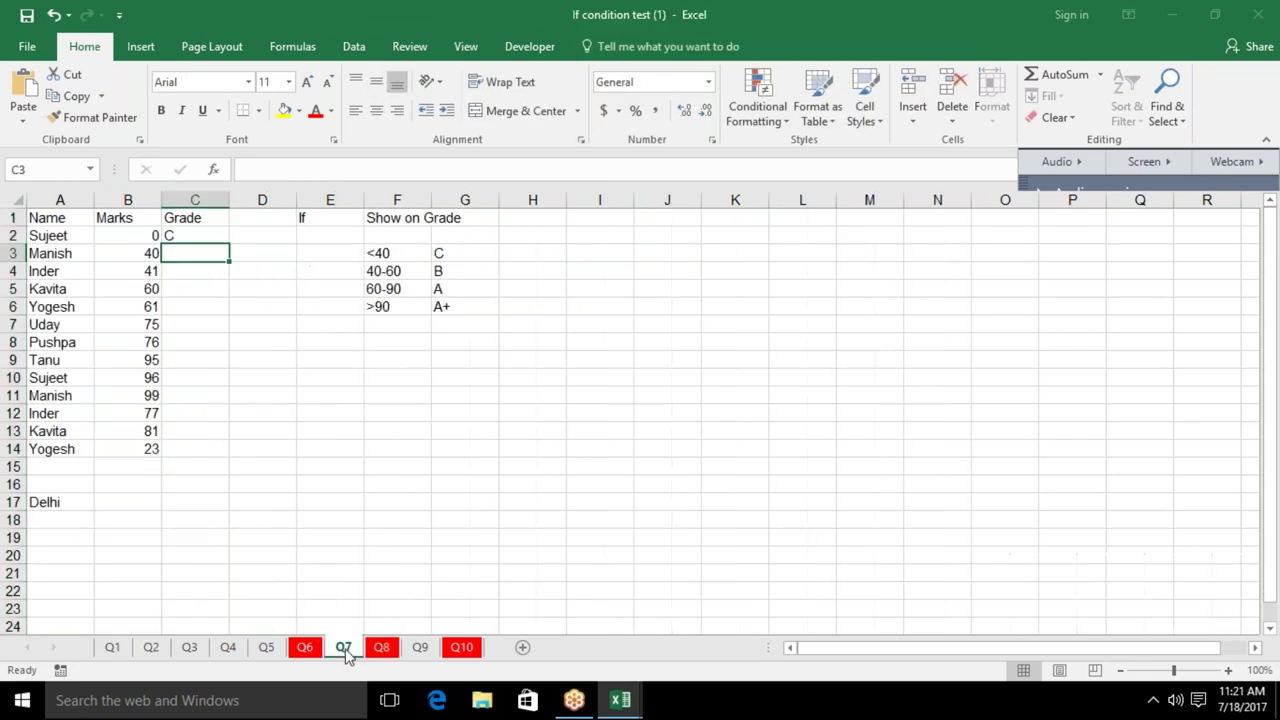
On sheet Q9, delete the OK status formula in G6 and the TRUE formula in F6
{"action": "left_click", "coordinate": [381, 652]}
{"action": "left_click", "coordinate": [420, 648]}
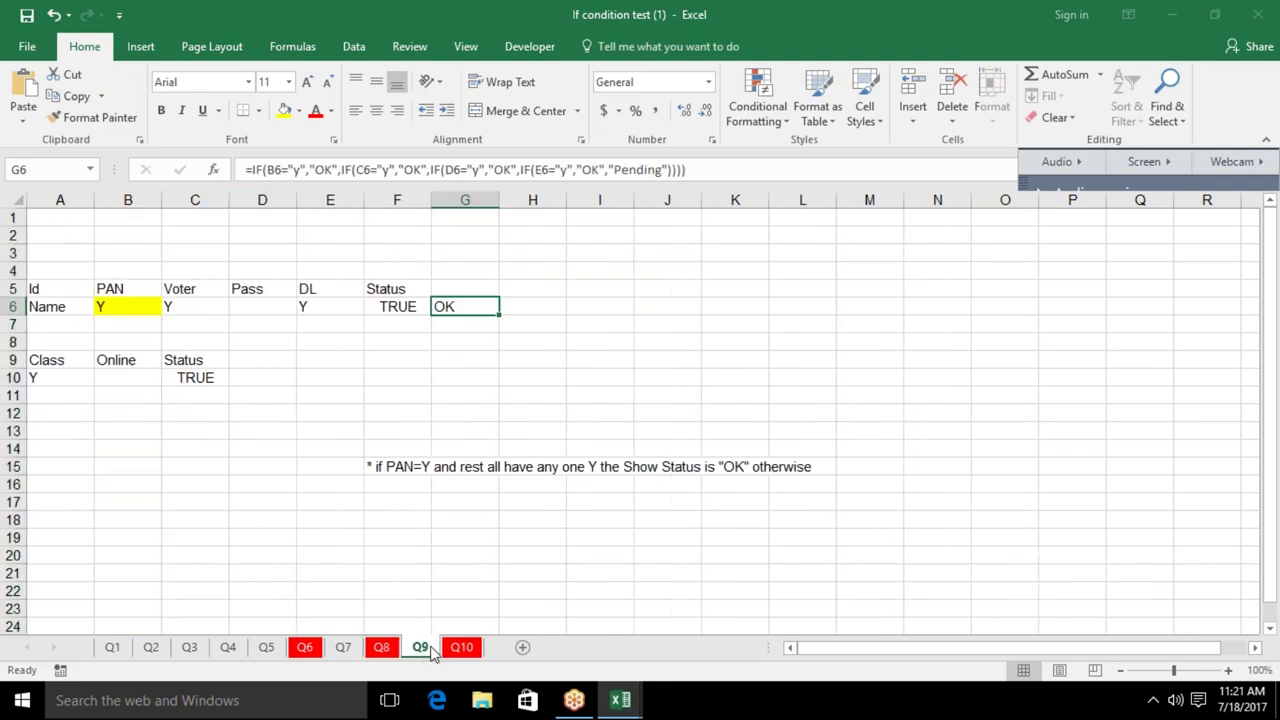
{"action": "key", "text": "Delete"}
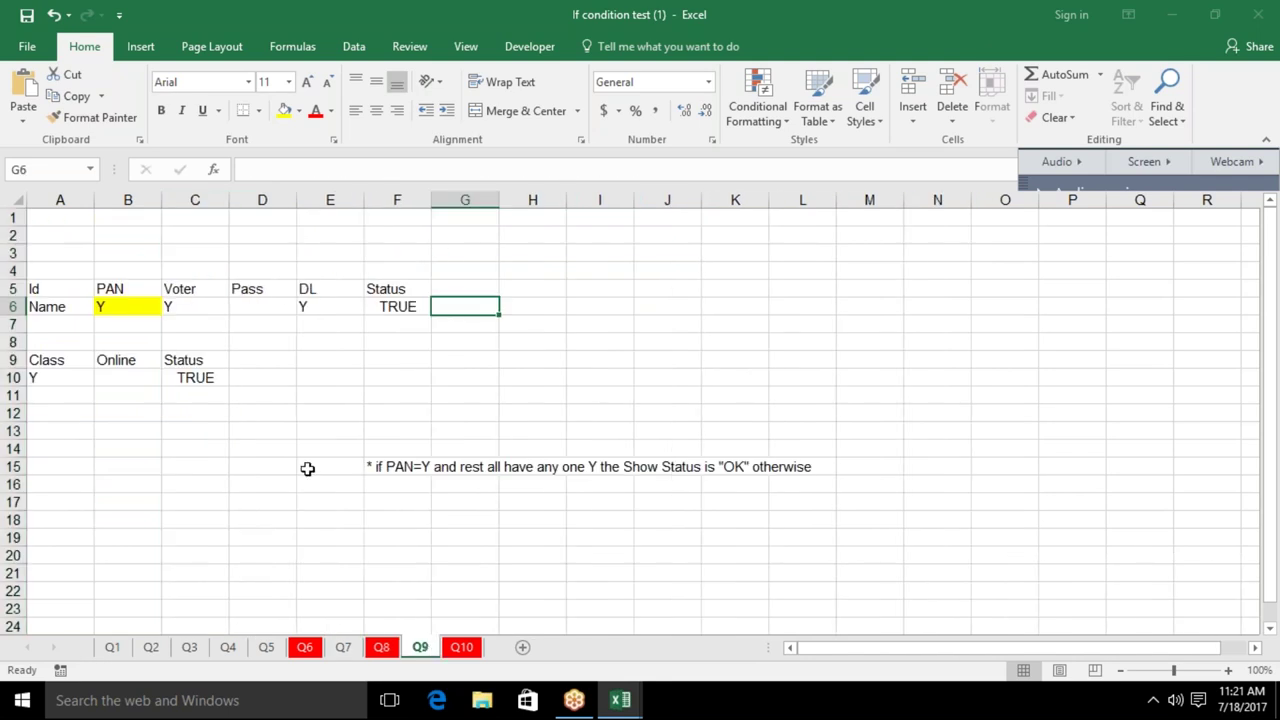
{"action": "key", "text": "Left"}
{"action": "key", "text": "Left"}
{"action": "key", "text": "Left"}
{"action": "key", "text": "Left"}
{"action": "key", "text": "Left"}
{"action": "key", "text": "Left"}
{"action": "key", "text": "Right"}
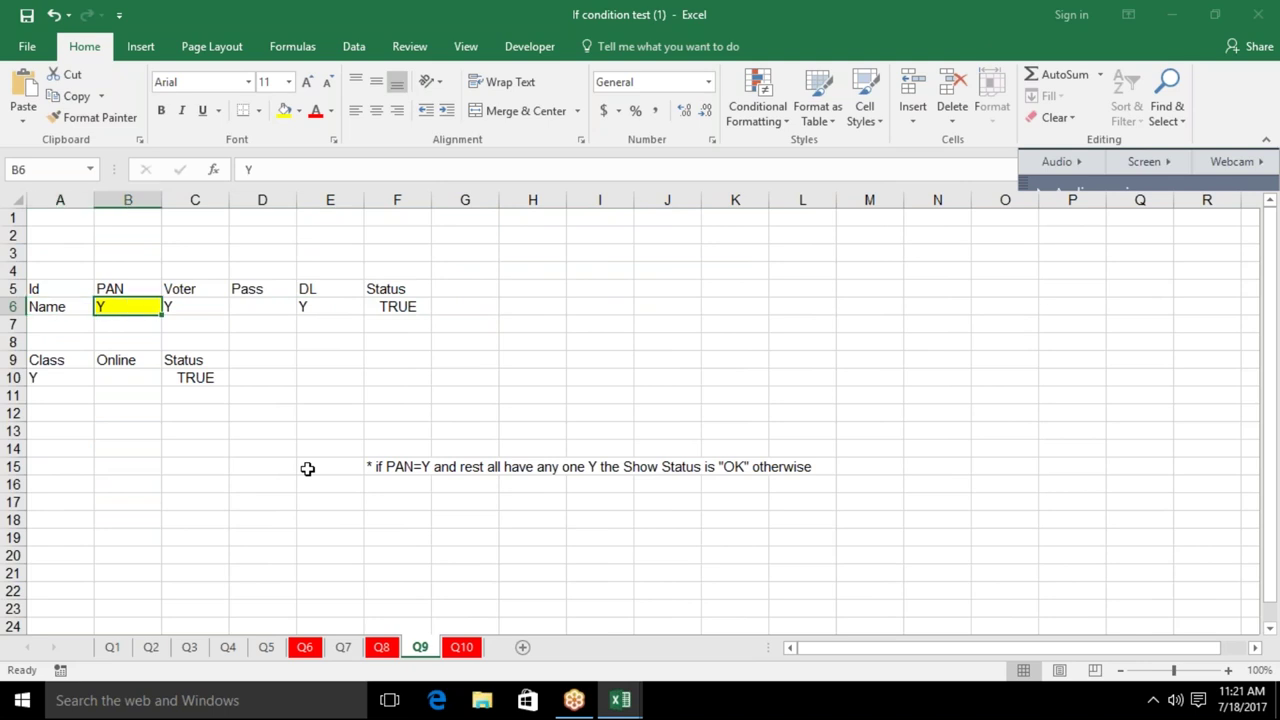
{"action": "key", "text": "Right"}
{"action": "key", "text": "Left"}
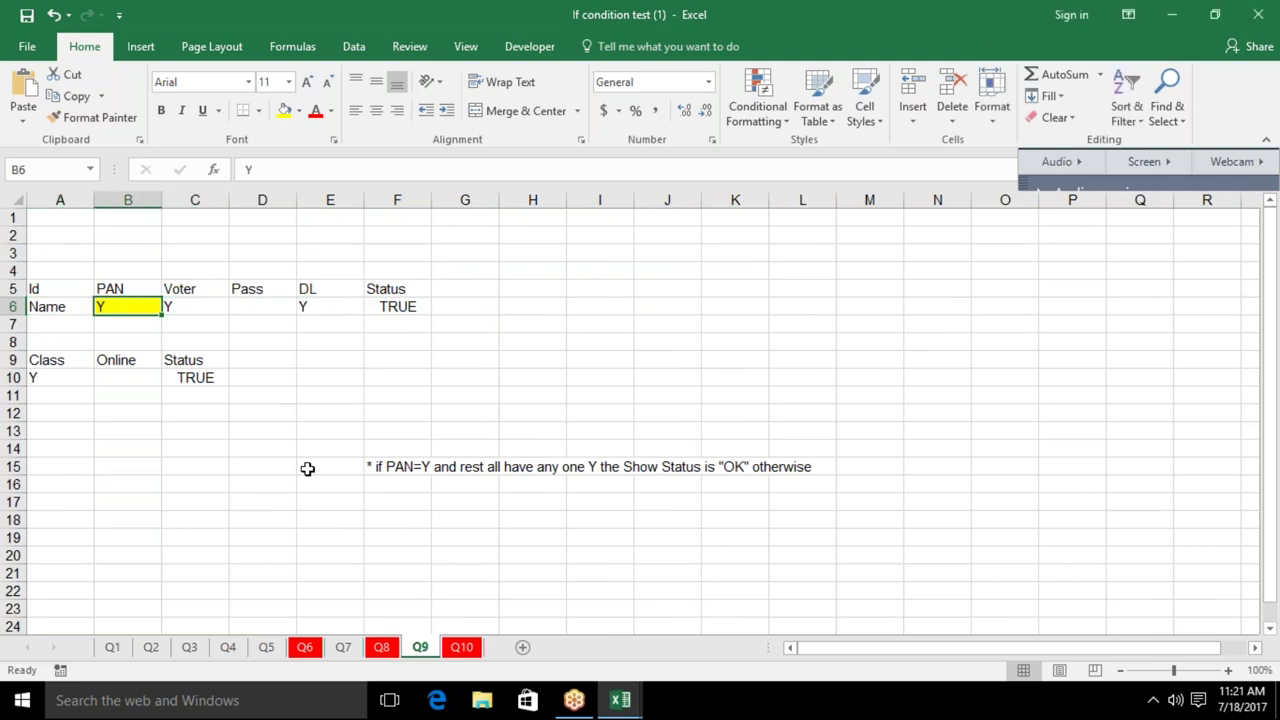
{"action": "key", "text": "Right"}
{"action": "key", "text": "Right"}
{"action": "key", "text": "Right"}
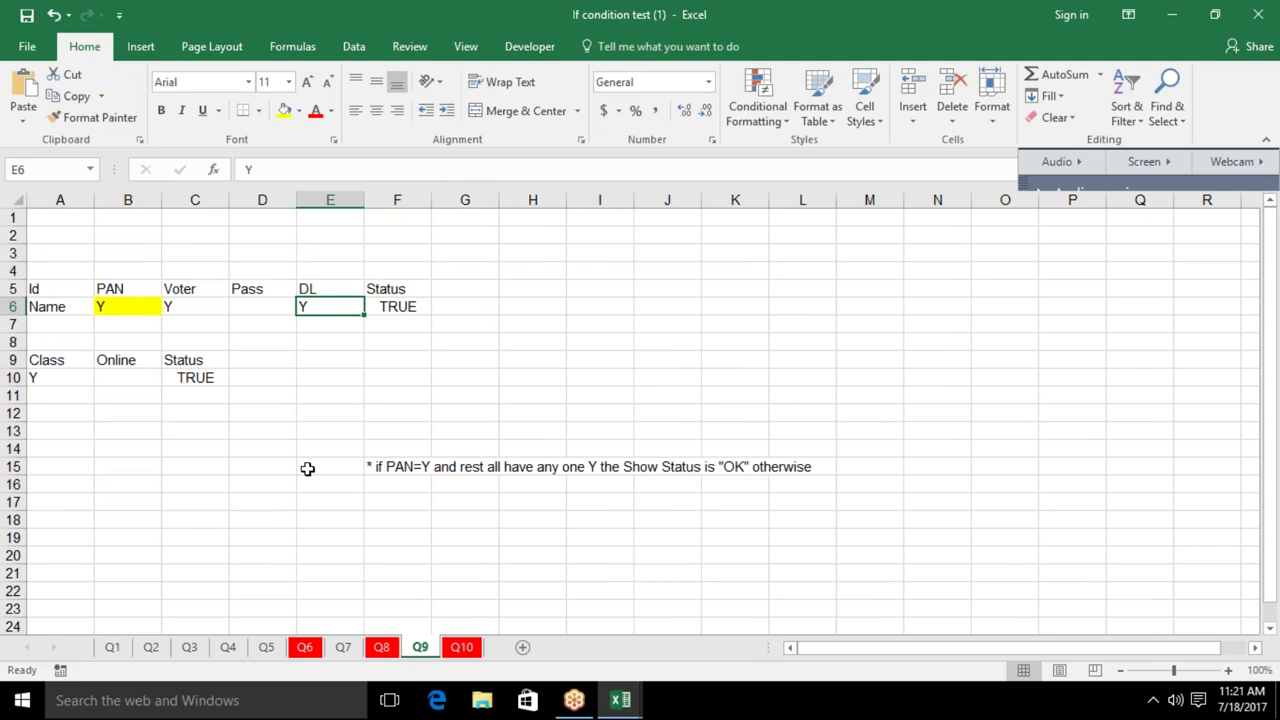
{"action": "key", "text": "Right"}
{"action": "key", "text": "Delete"}
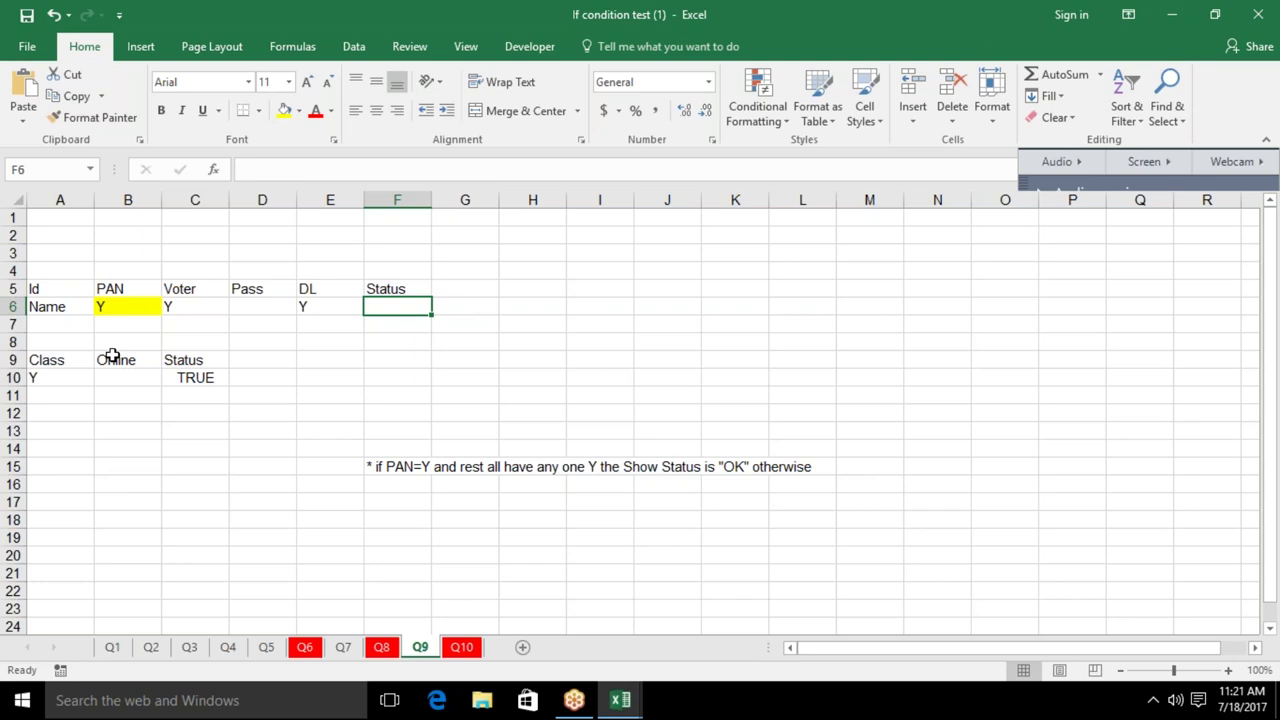
Enter =OR(B6="y",C6="y",D6="y",E6="y") in F6
{"action": "type", "text": "="}
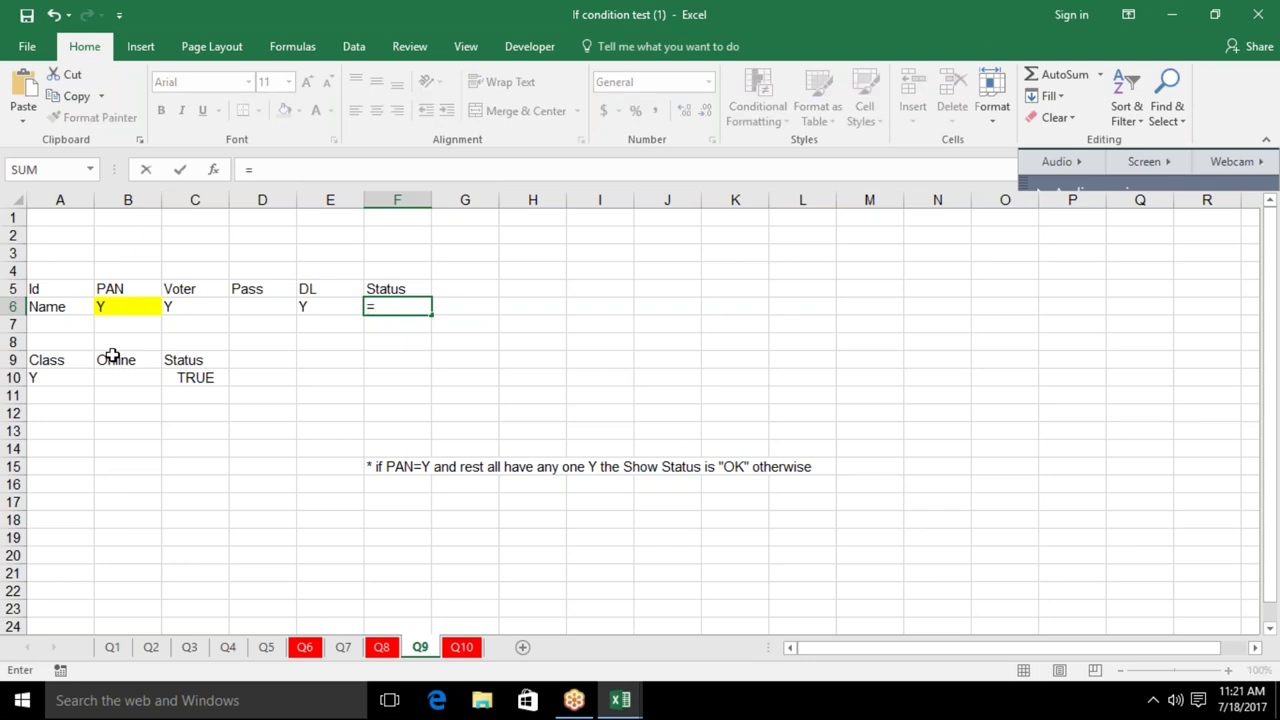
{"action": "type", "text": "or"}
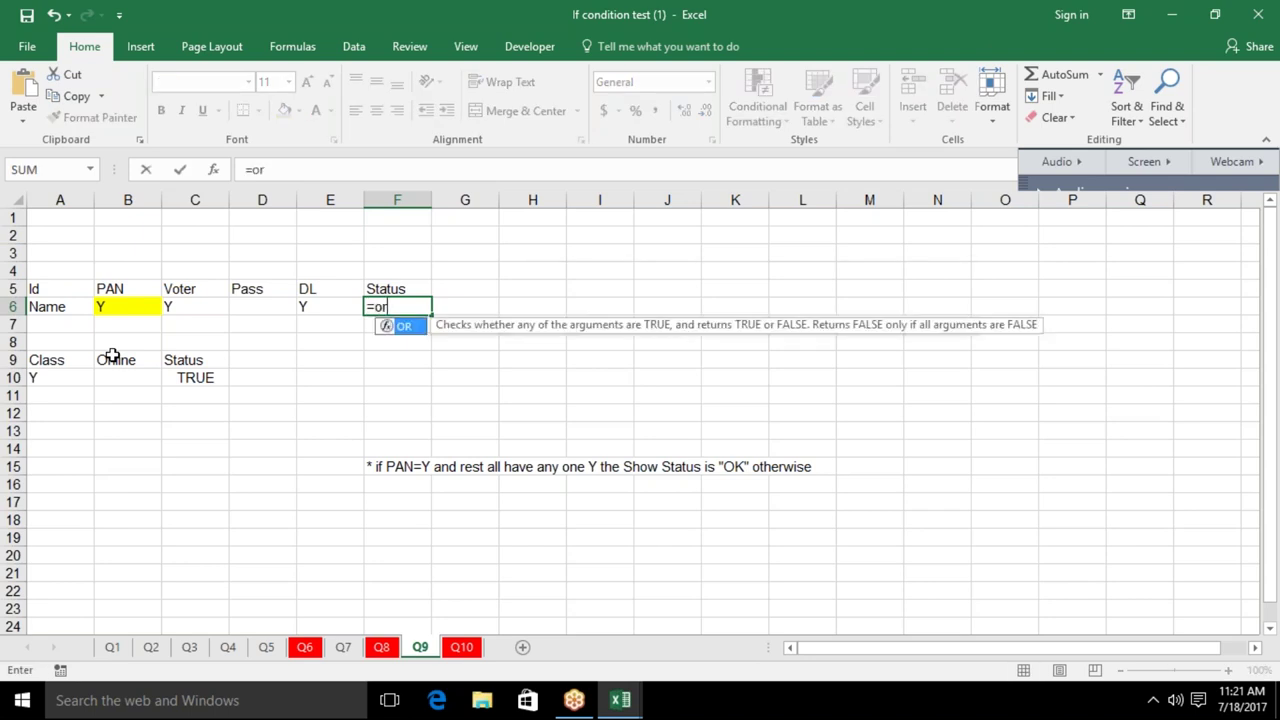
{"action": "type", "text": "("}
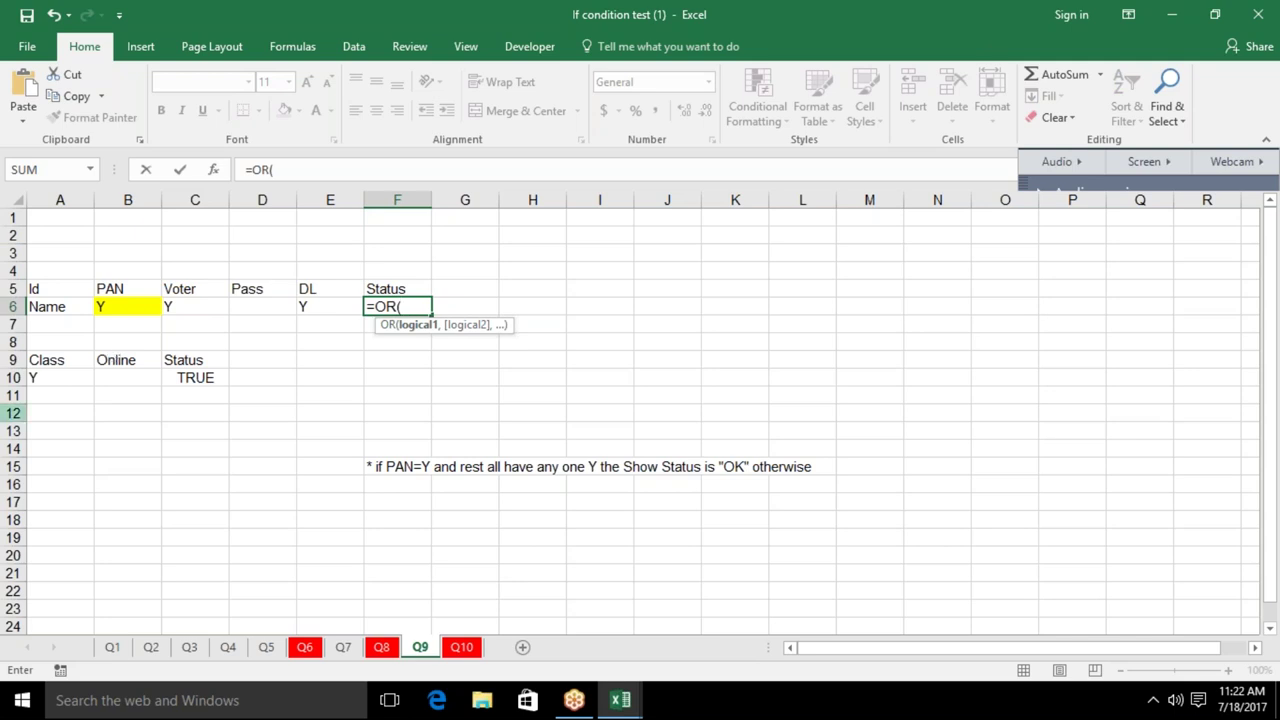
{"action": "left_click", "coordinate": [153, 307]}
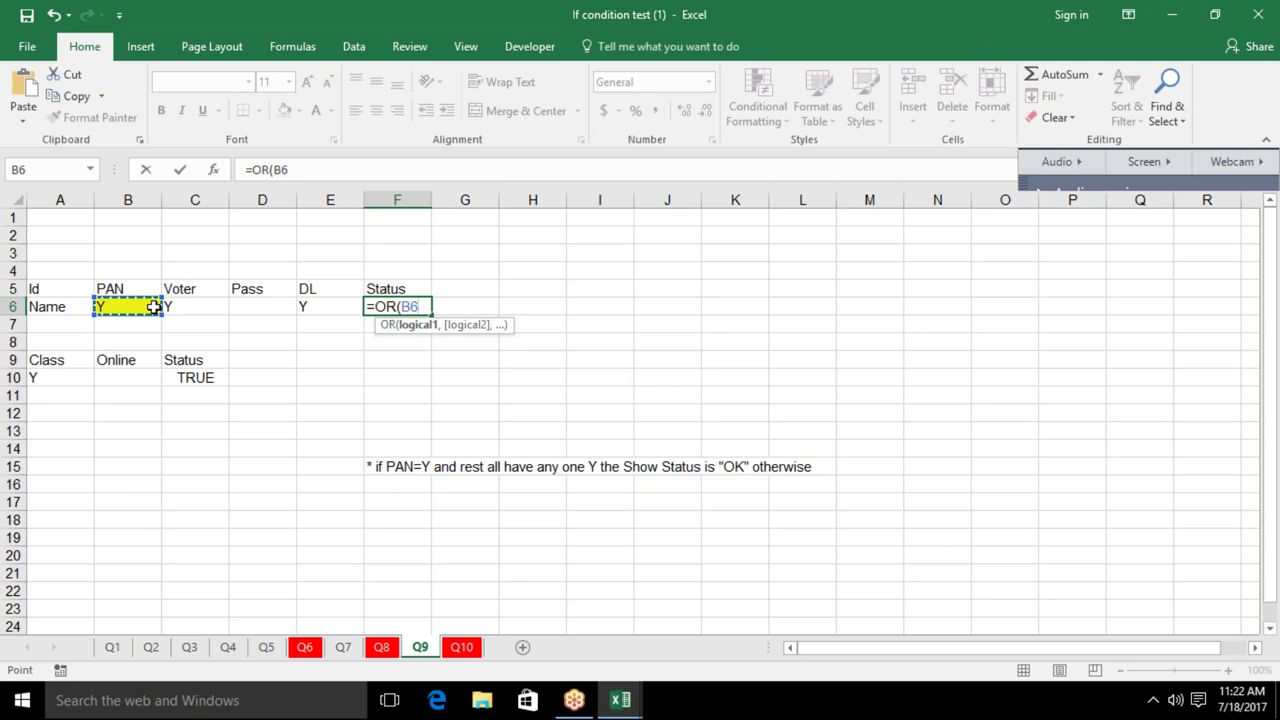
{"action": "type", "text": "=\"y"}
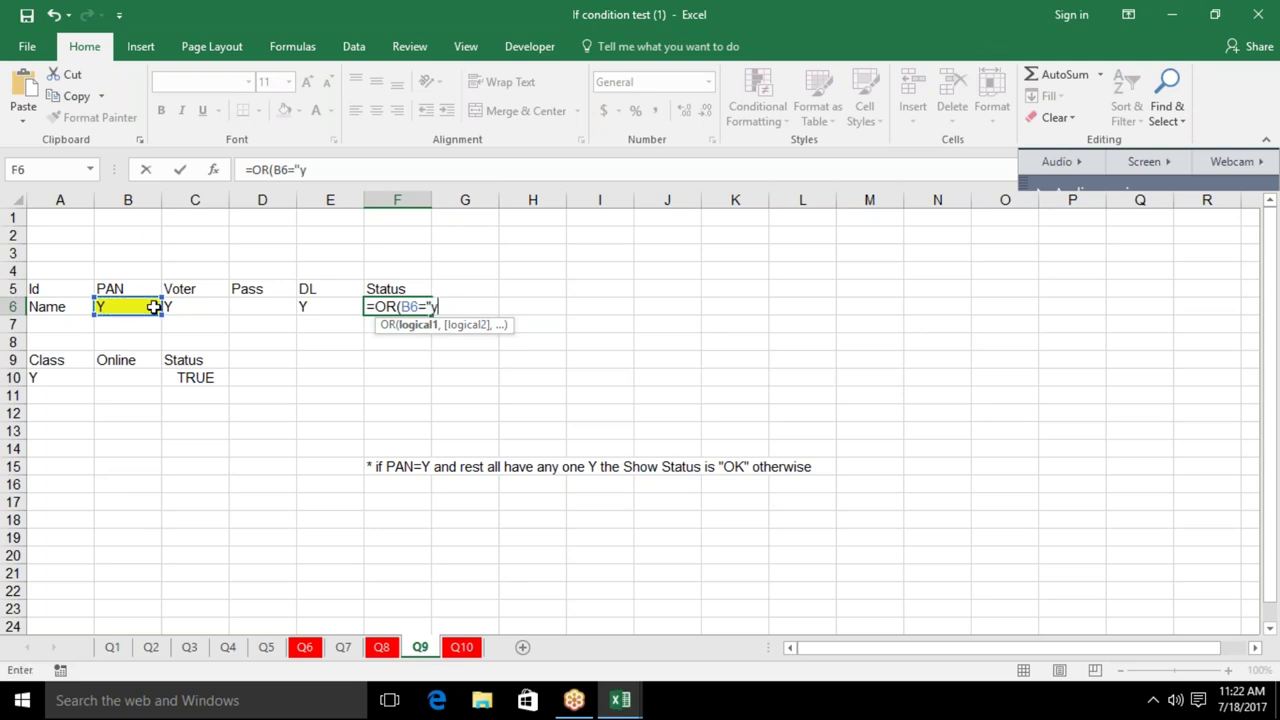
{"action": "type", "text": "\","}
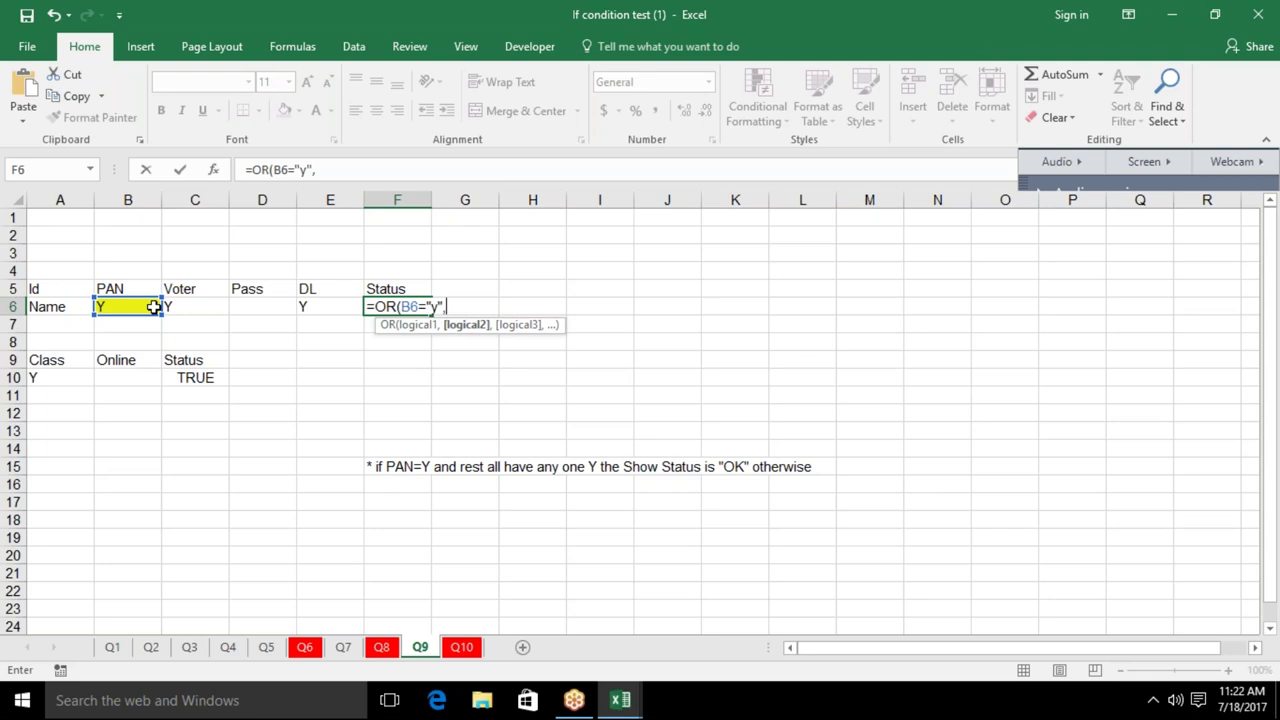
{"action": "left_click", "coordinate": [173, 310]}
{"action": "type", "text": "=\"y"}
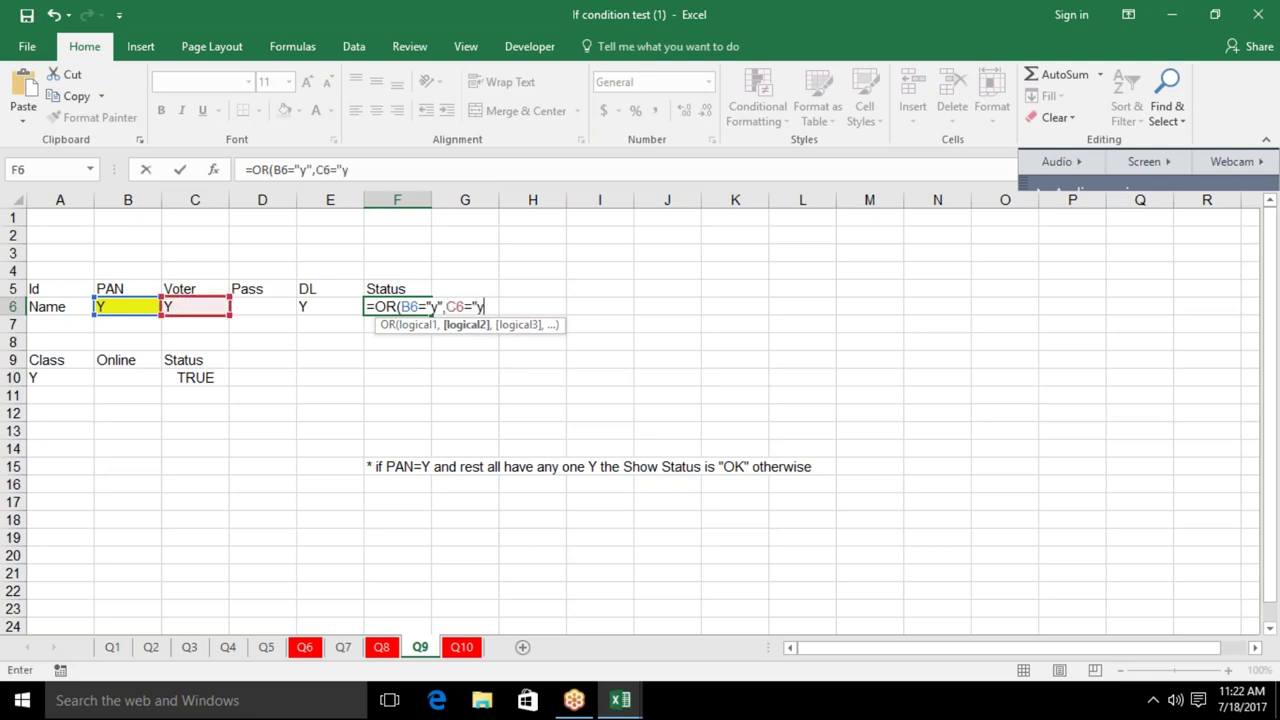
{"action": "type", "text": "\","}
{"action": "left_click", "coordinate": [251, 306]}
{"action": "type", "text": "=\"y\","}
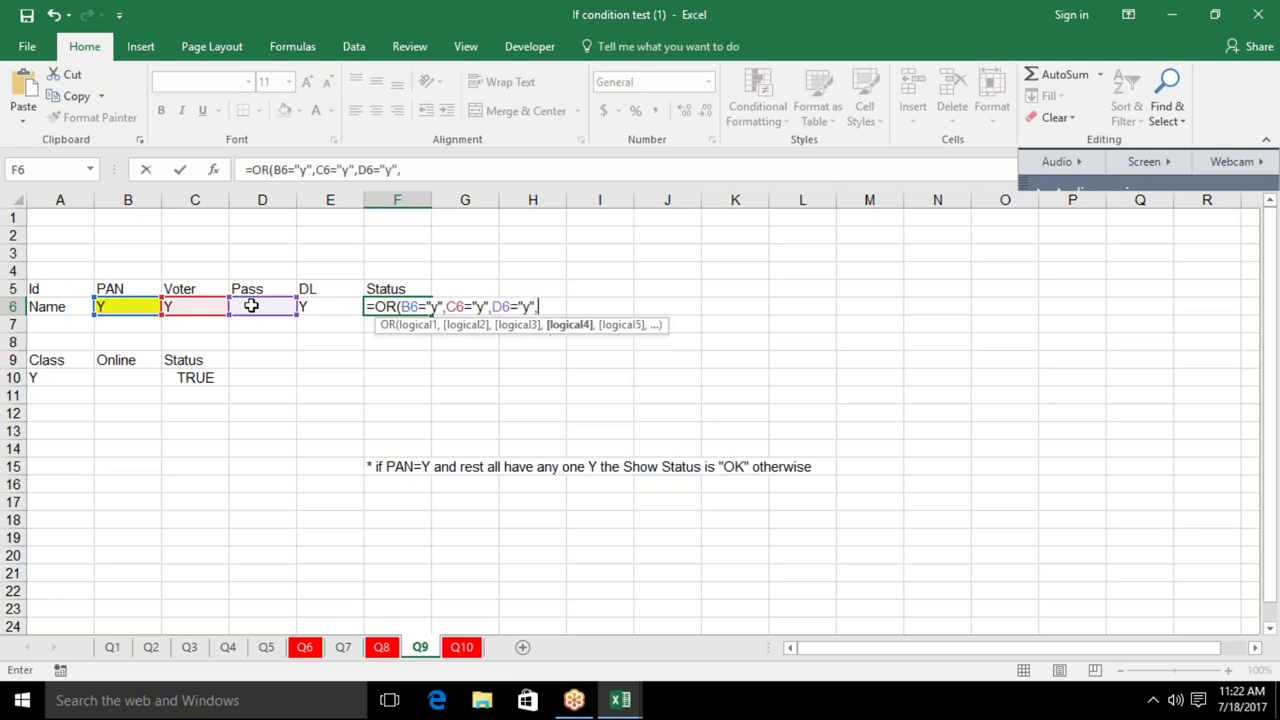
{"action": "left_click", "coordinate": [306, 307]}
{"action": "type", "text": "=\"y\")"}
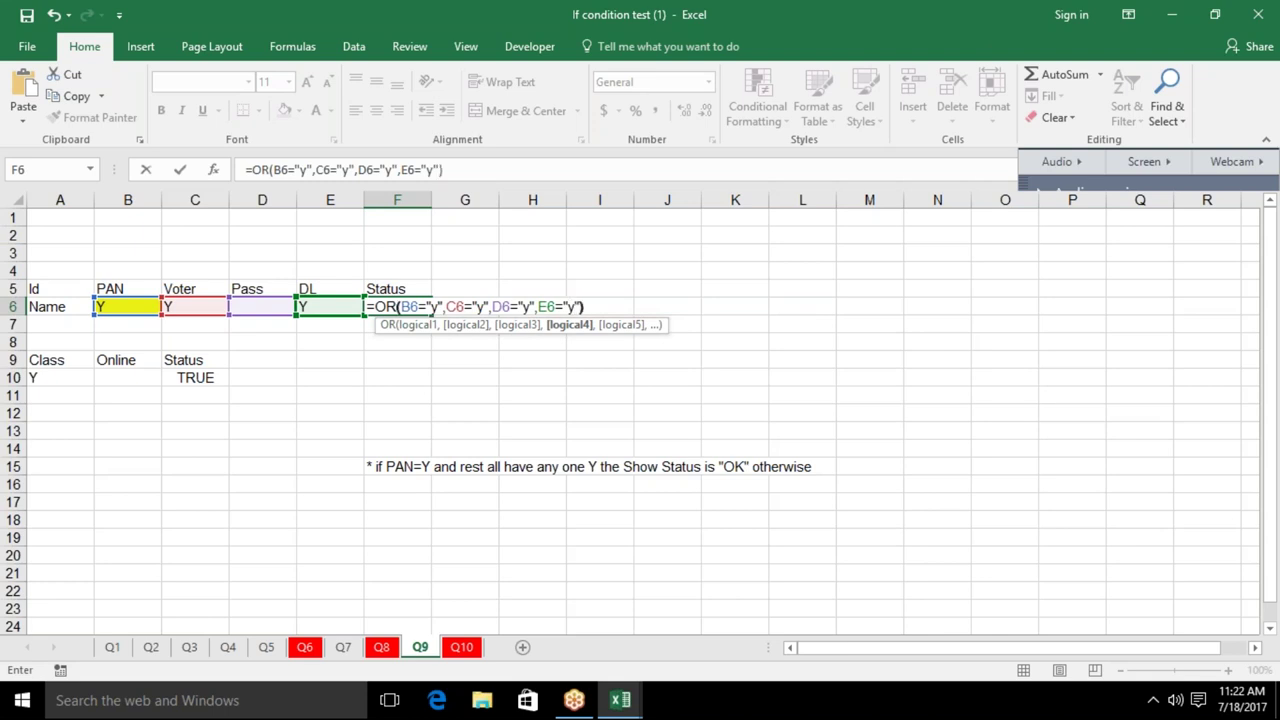
{"action": "key", "text": "Return"}
{"action": "key", "text": "Up"}
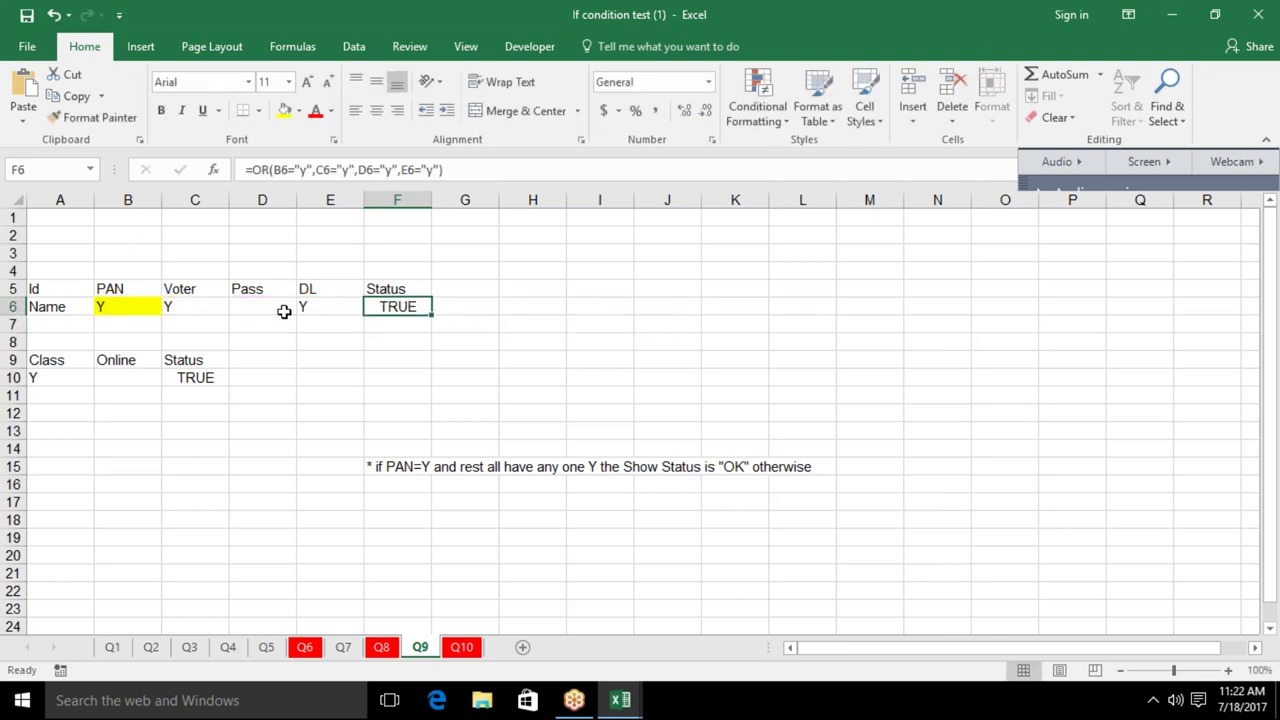
Clear the Y flags from the PAN, Voter, Pass and DL cells B6:E6
{"action": "left_click_drag", "start_coordinate": [200, 305], "coordinate": [305, 300]}
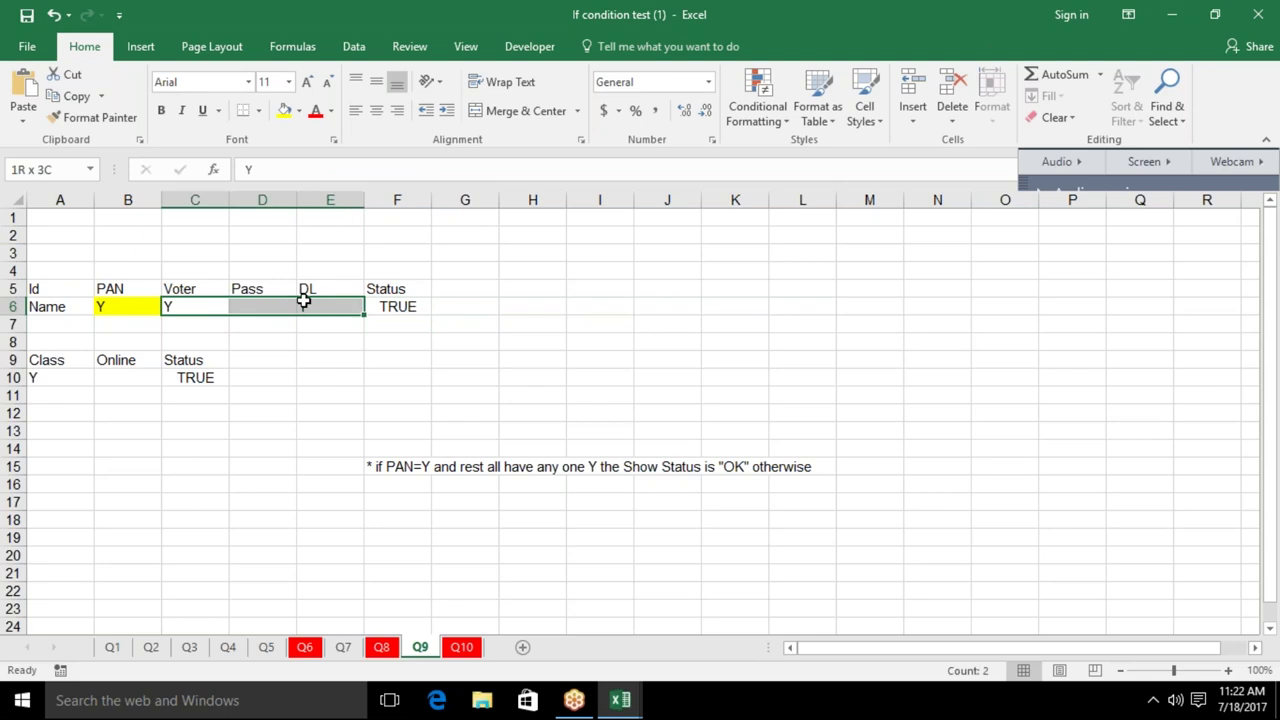
{"action": "key", "text": "Delete"}
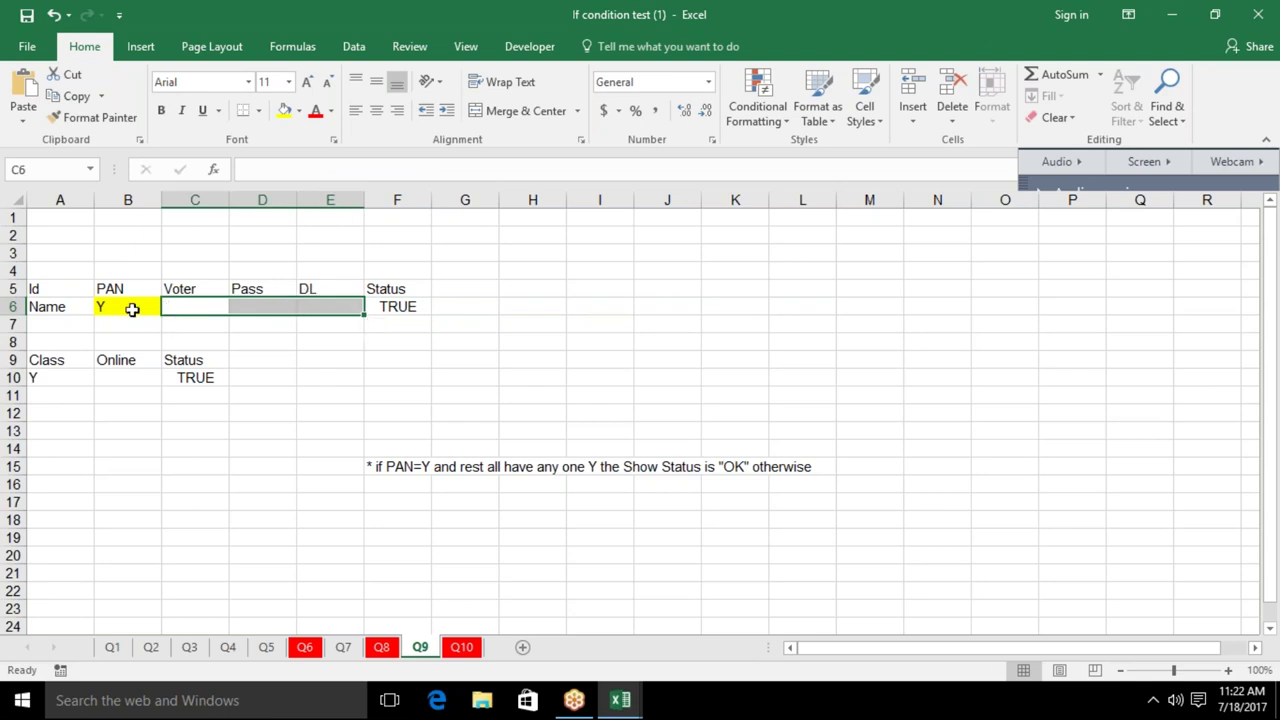
{"action": "left_click", "coordinate": [131, 309]}
{"action": "key", "text": "Delete"}
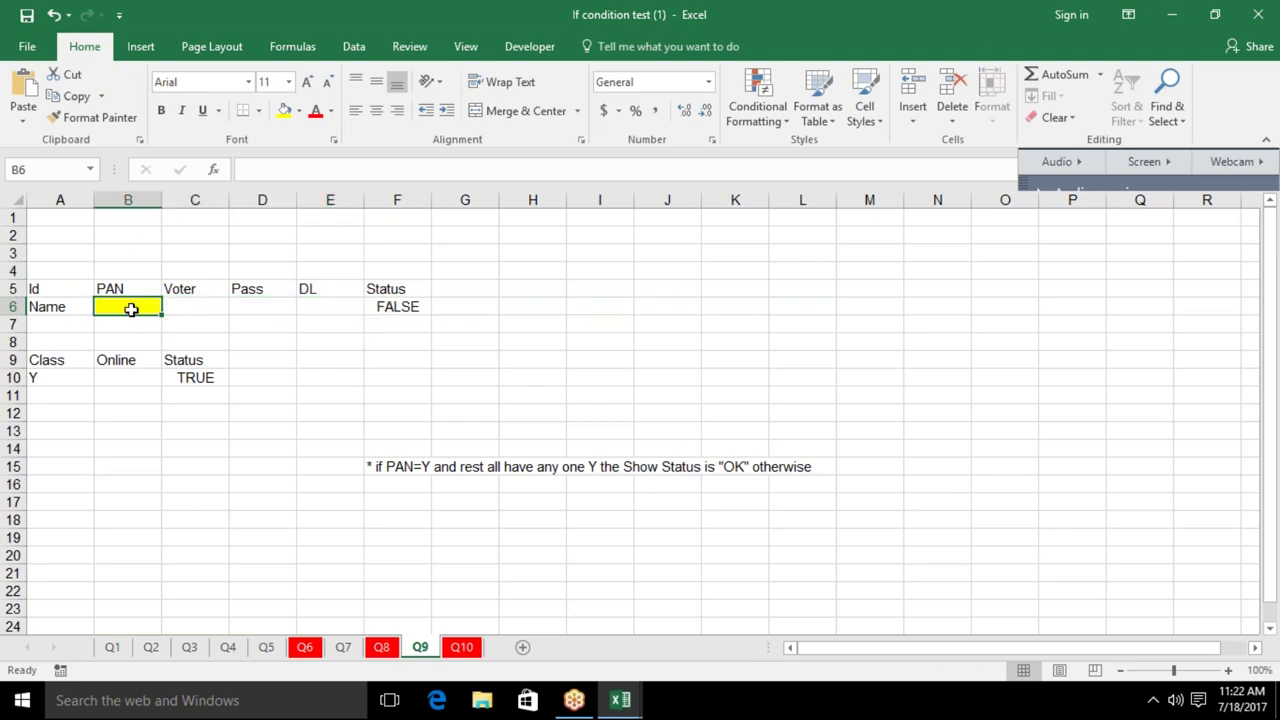
Wrap F6's OR test in =IF(...,"OK","Pending"), accepting Excel's suggested correction
{"action": "left_click", "coordinate": [371, 306]}
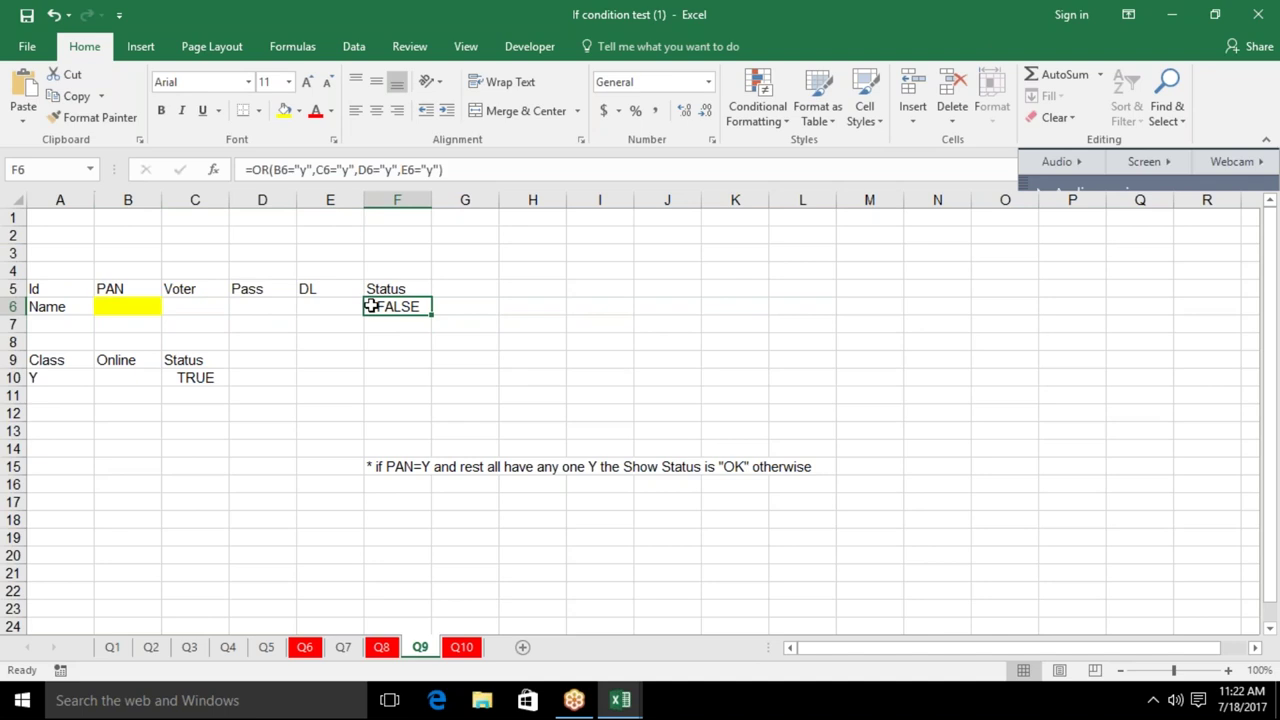
{"action": "left_click", "coordinate": [251, 172]}
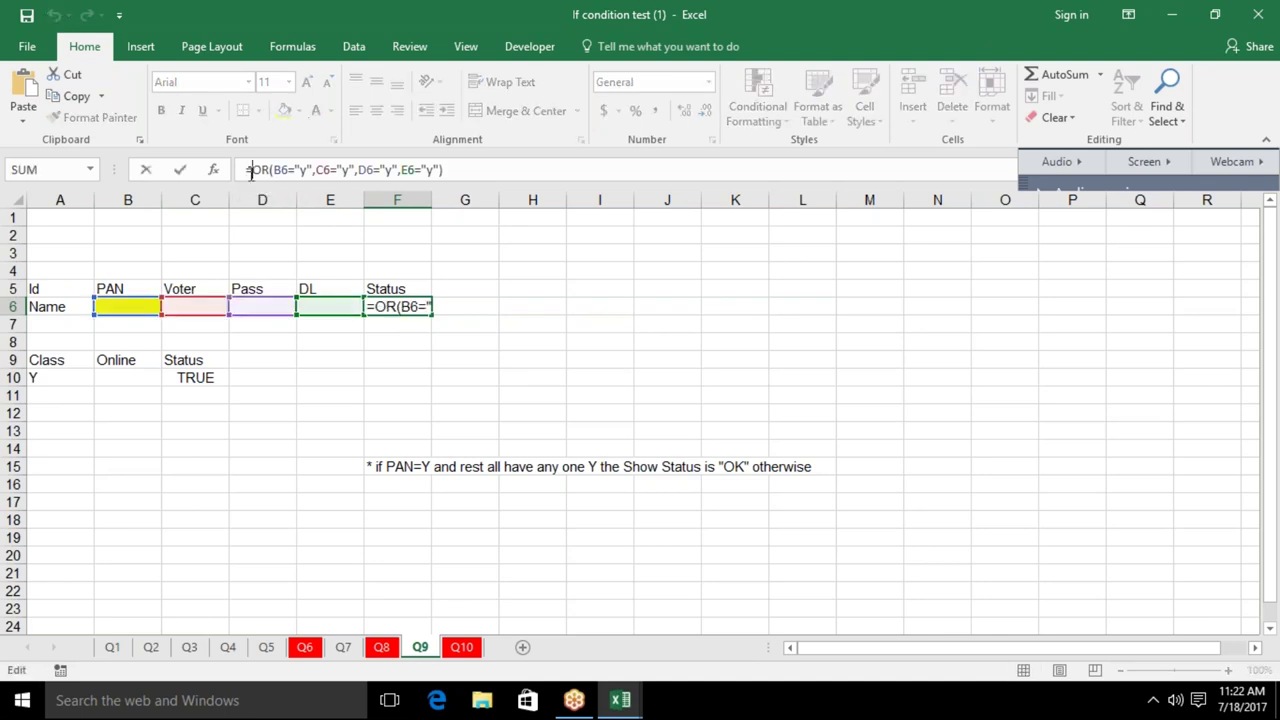
{"action": "type", "text": "IF("}
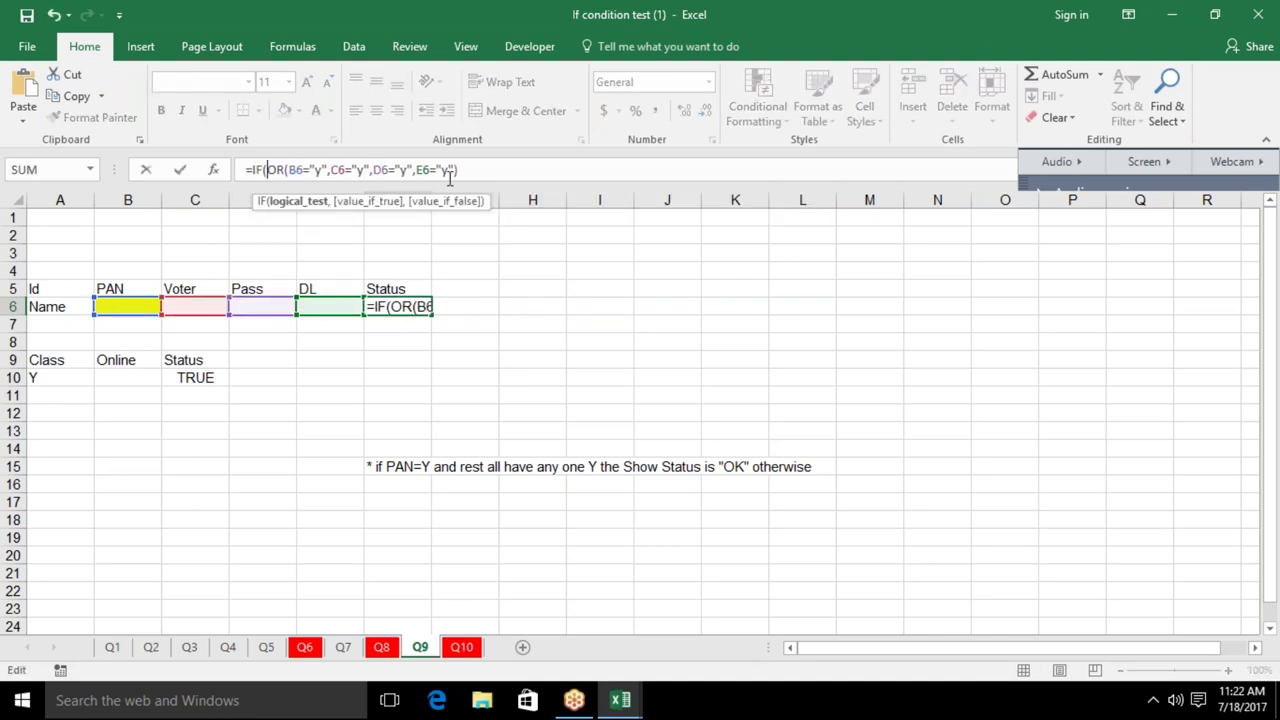
{"action": "type", "text": ","}
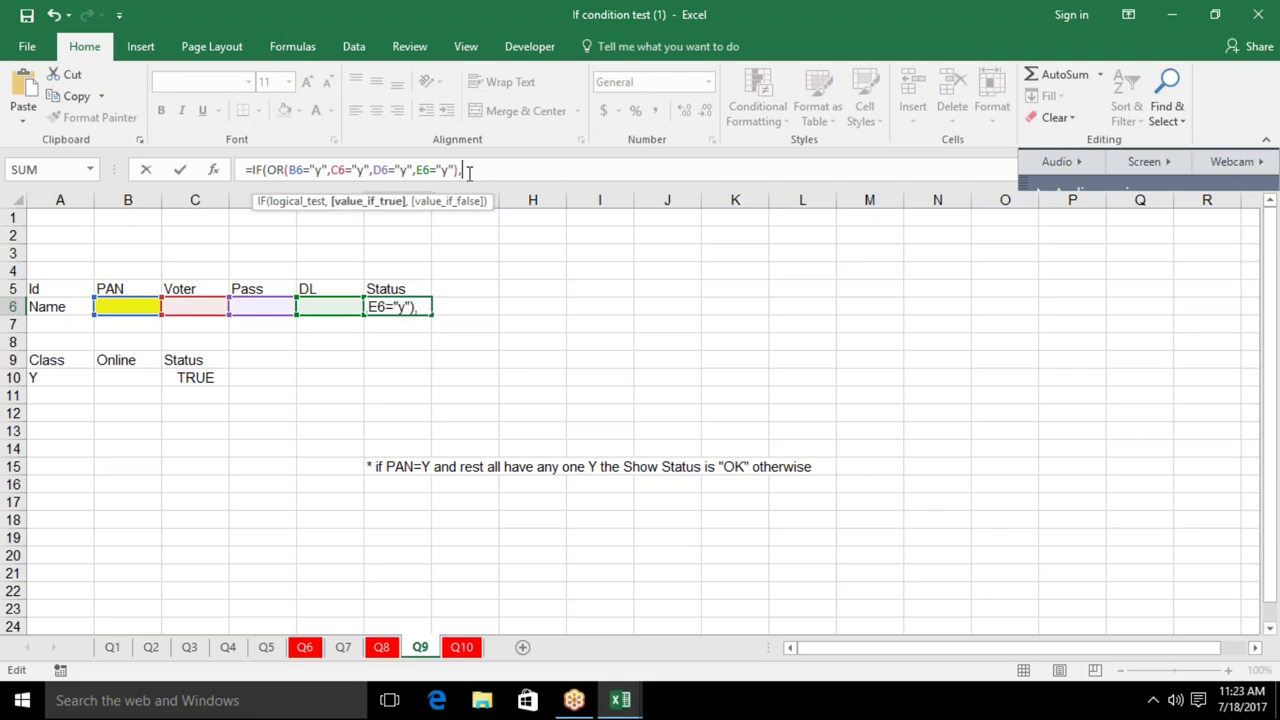
{"action": "type", "text": "\"OK\",\"Pending\""}
{"action": "key", "text": "Return"}
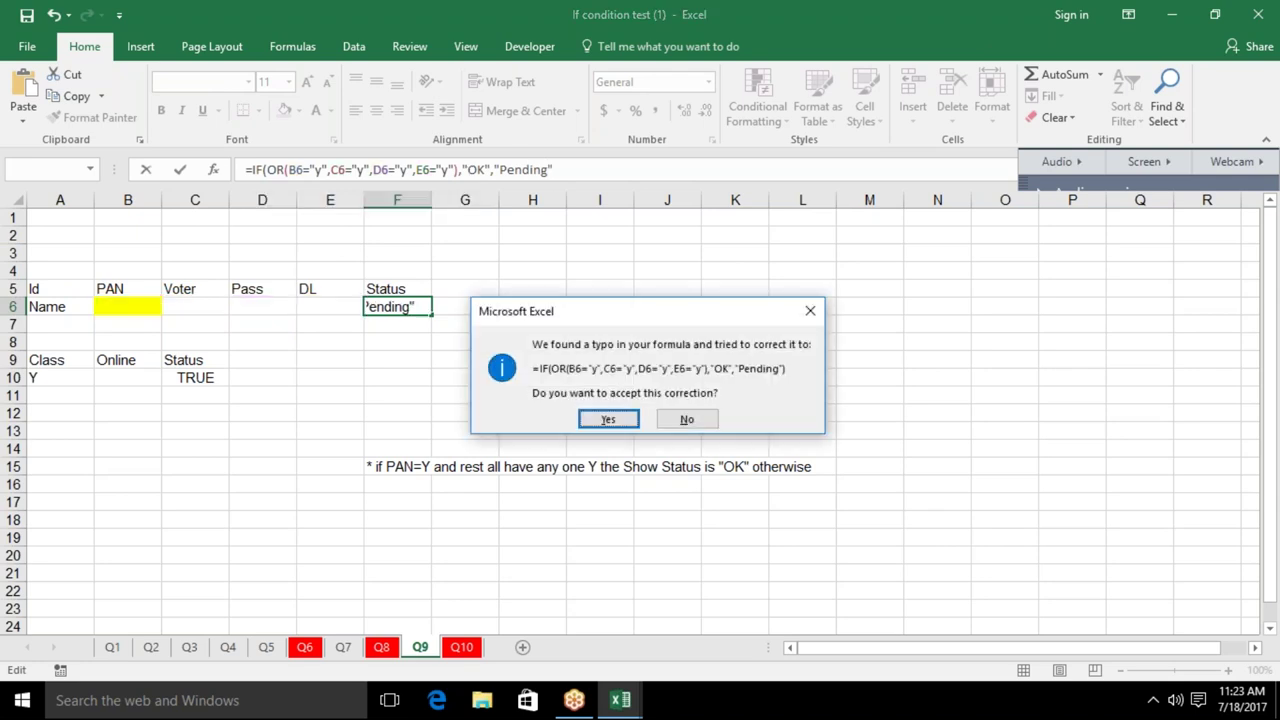
{"action": "key", "text": "Return"}
{"action": "key", "text": "Up"}
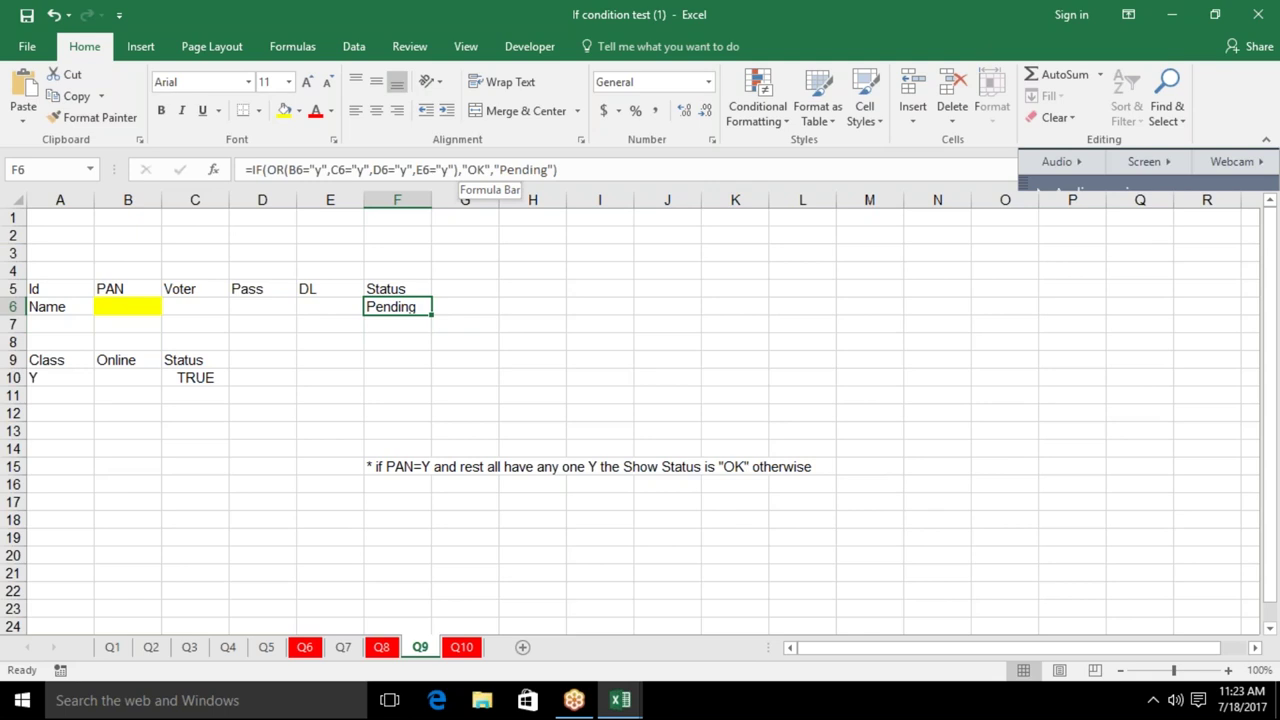
{"action": "left_click", "coordinate": [262, 306]}
Enter Y in the Pass cell D6 and the PAN cell B6
{"action": "type", "text": "Y"}
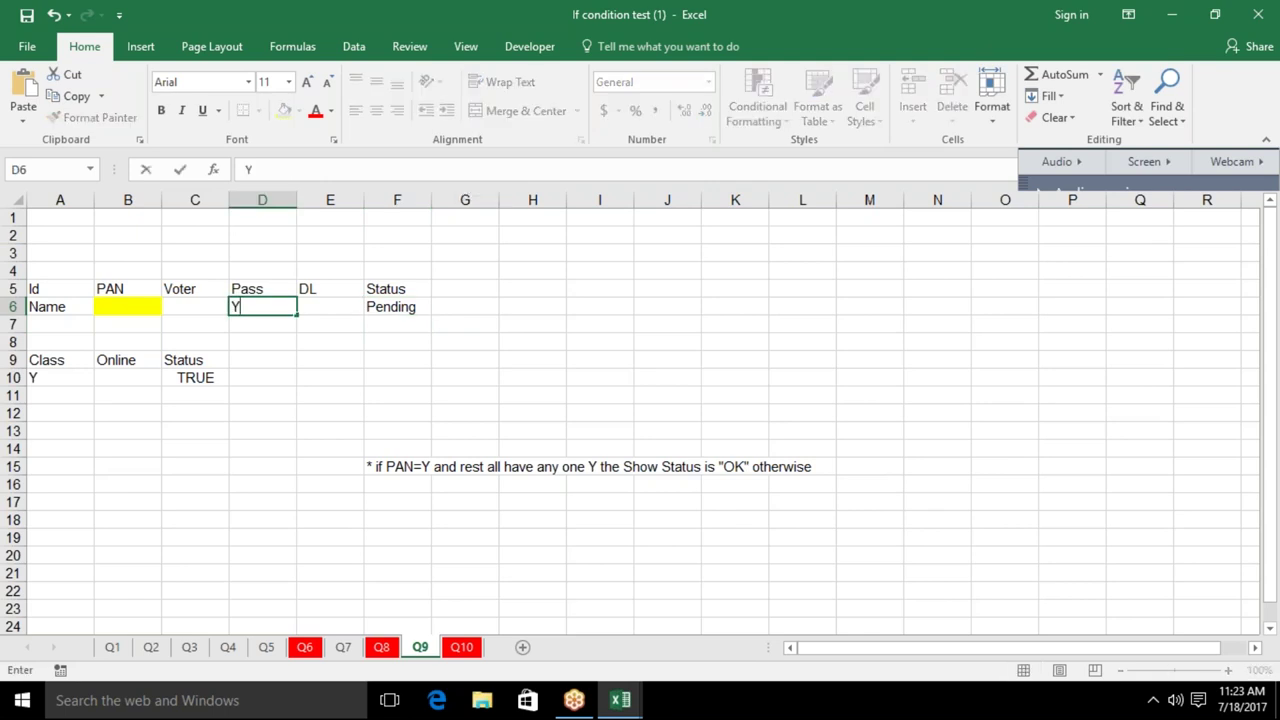
{"action": "key", "text": "Return"}
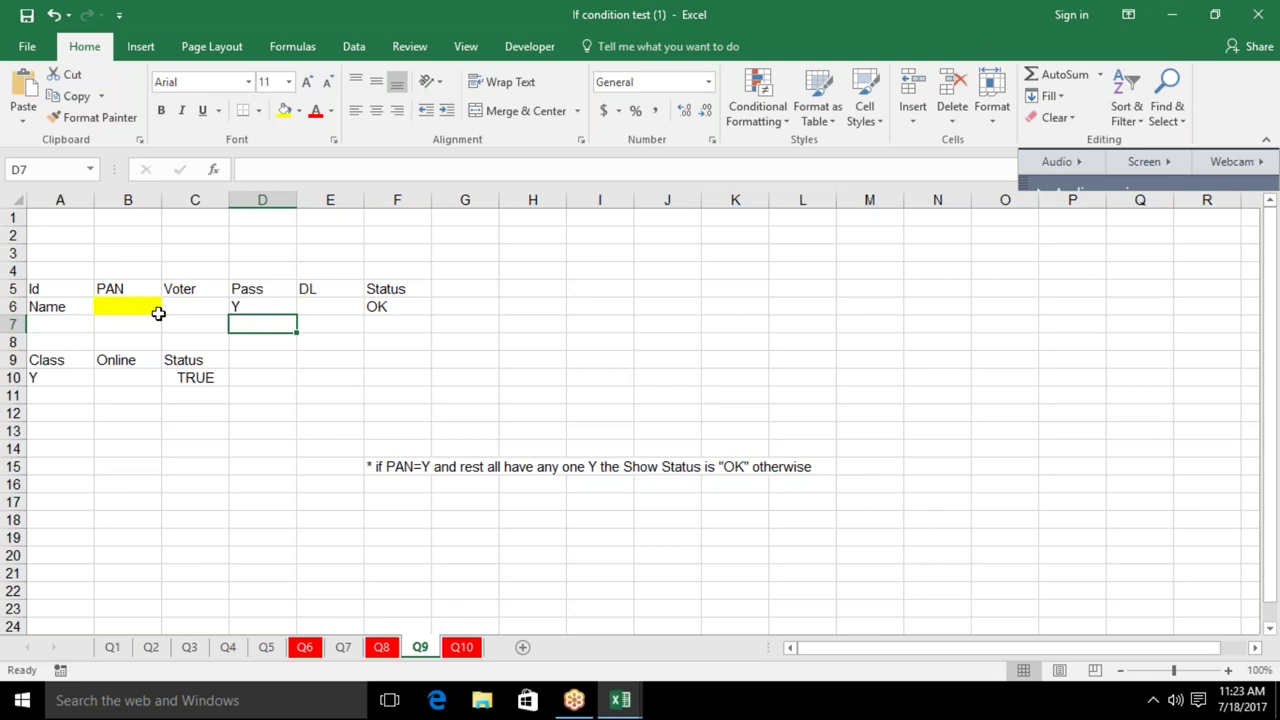
{"action": "left_click", "coordinate": [157, 308]}
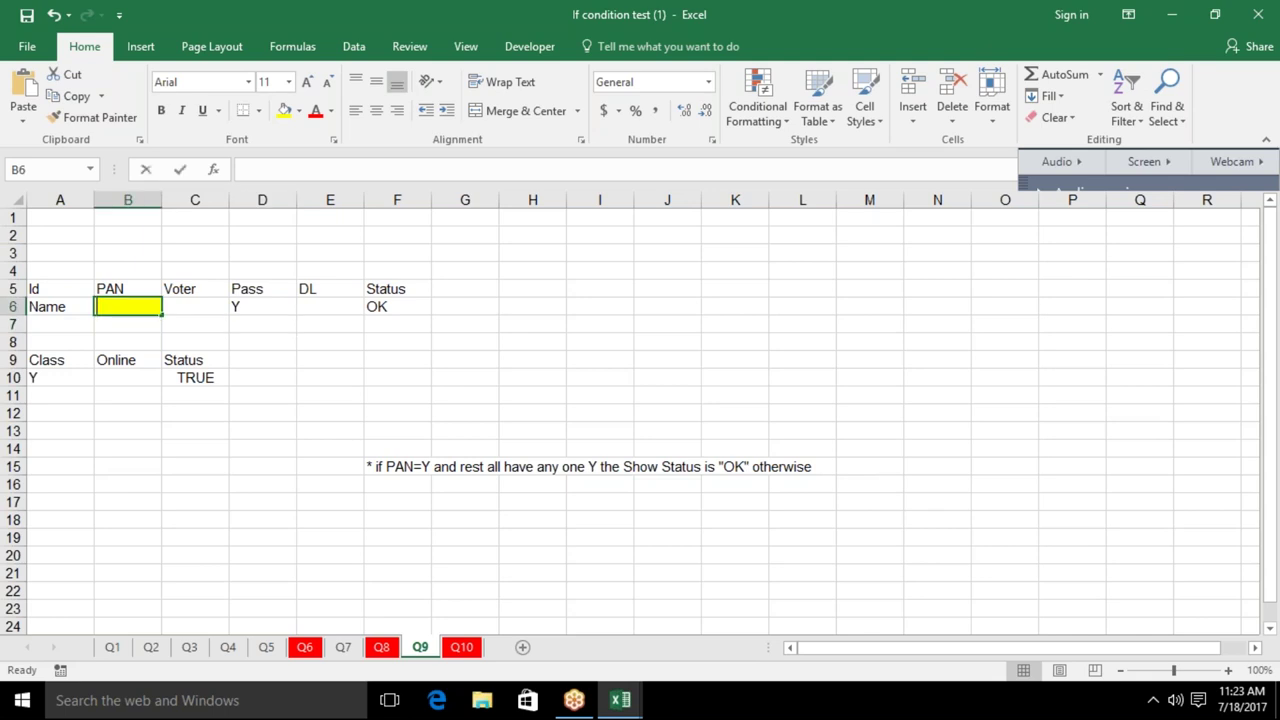
{"action": "type", "text": "Y"}
{"action": "key", "text": "Return"}
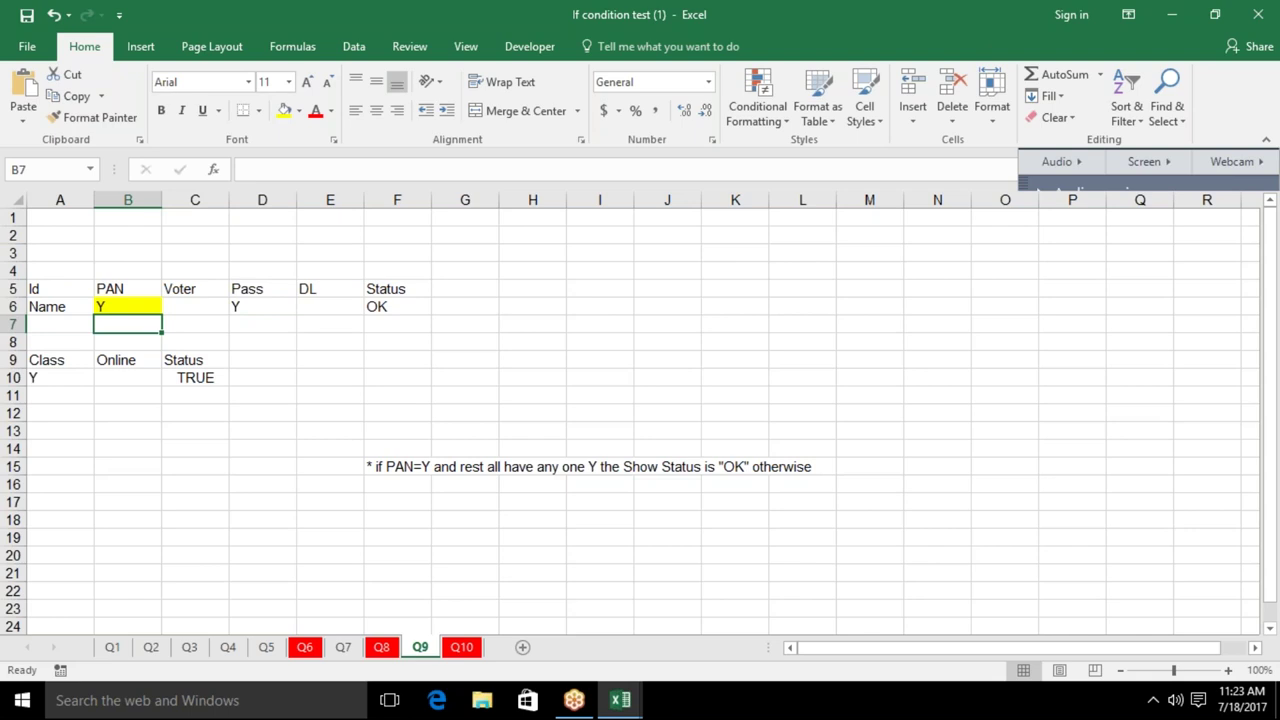
Select C6:E6, then start a new formula in G6
{"action": "left_click_drag", "start_coordinate": [171, 306], "coordinate": [316, 309]}
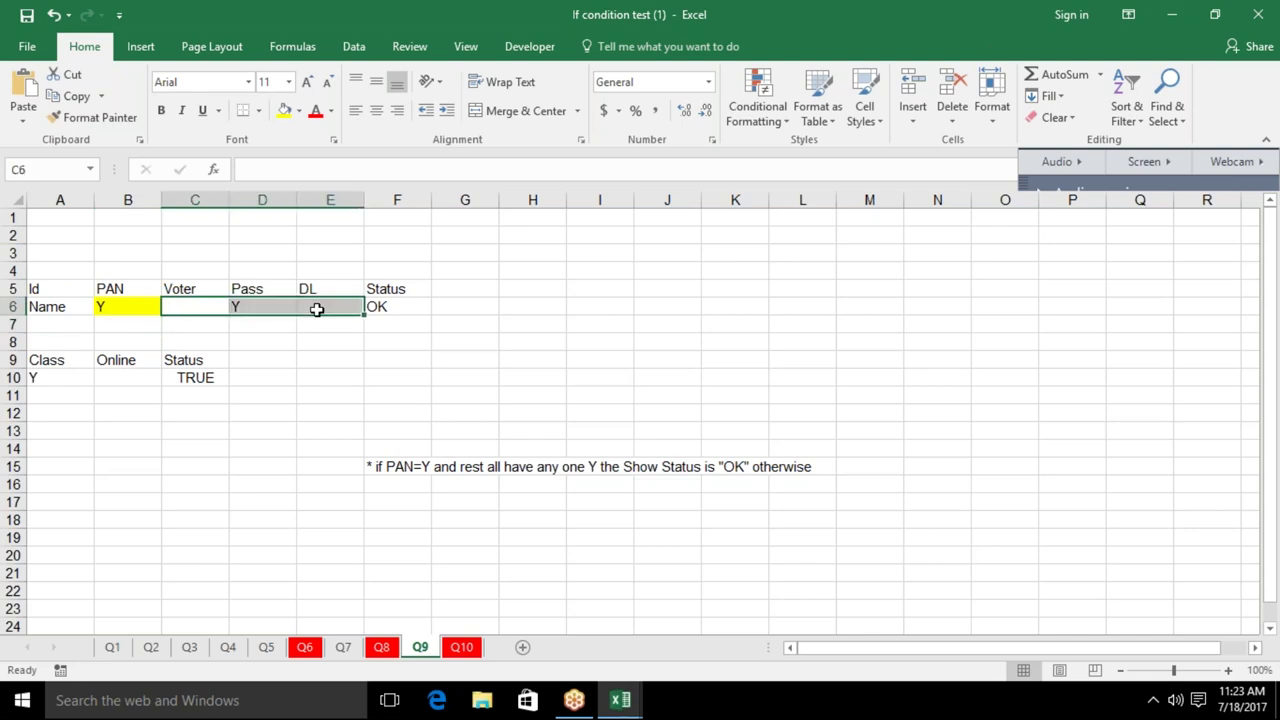
{"action": "left_click", "coordinate": [441, 306]}
{"action": "type", "text": "="}
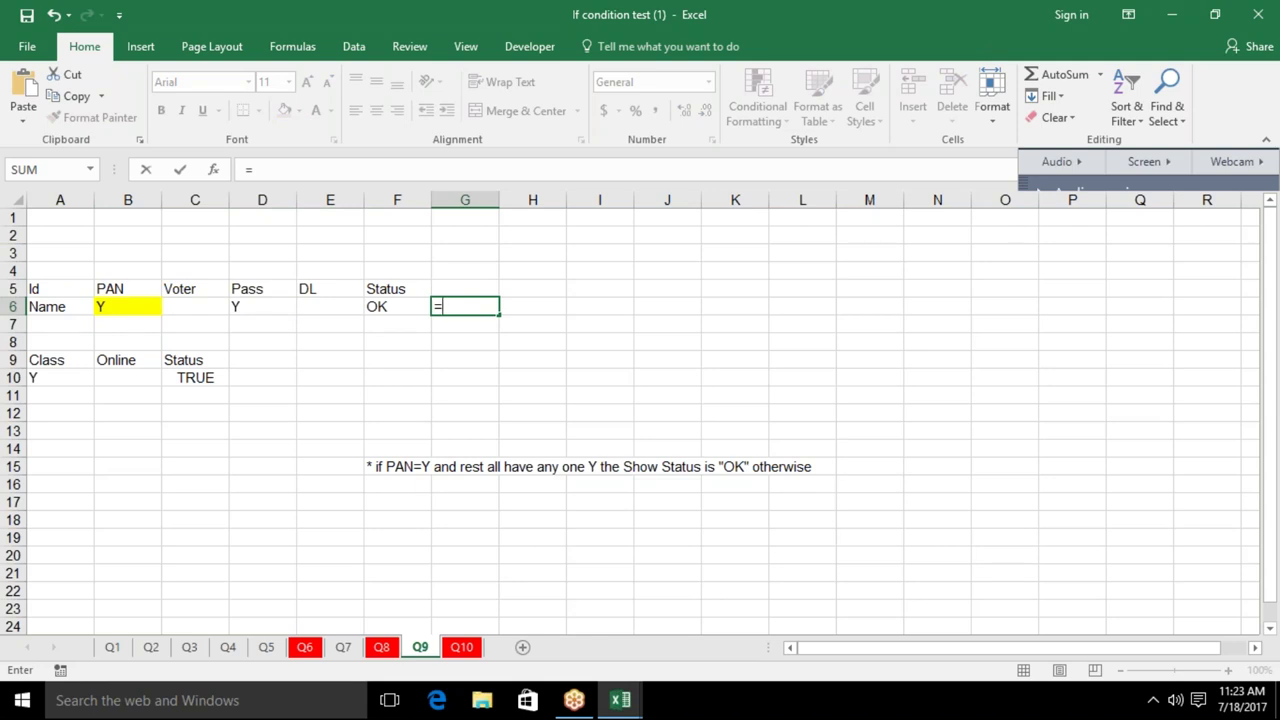
{"action": "type", "text": "i"}
Begin G6's formula with AND(B6="y", followed by a nested OR function
{"action": "key", "text": "BackSpace"}
{"action": "type", "text": "an"}
{"action": "key", "text": "Tab"}
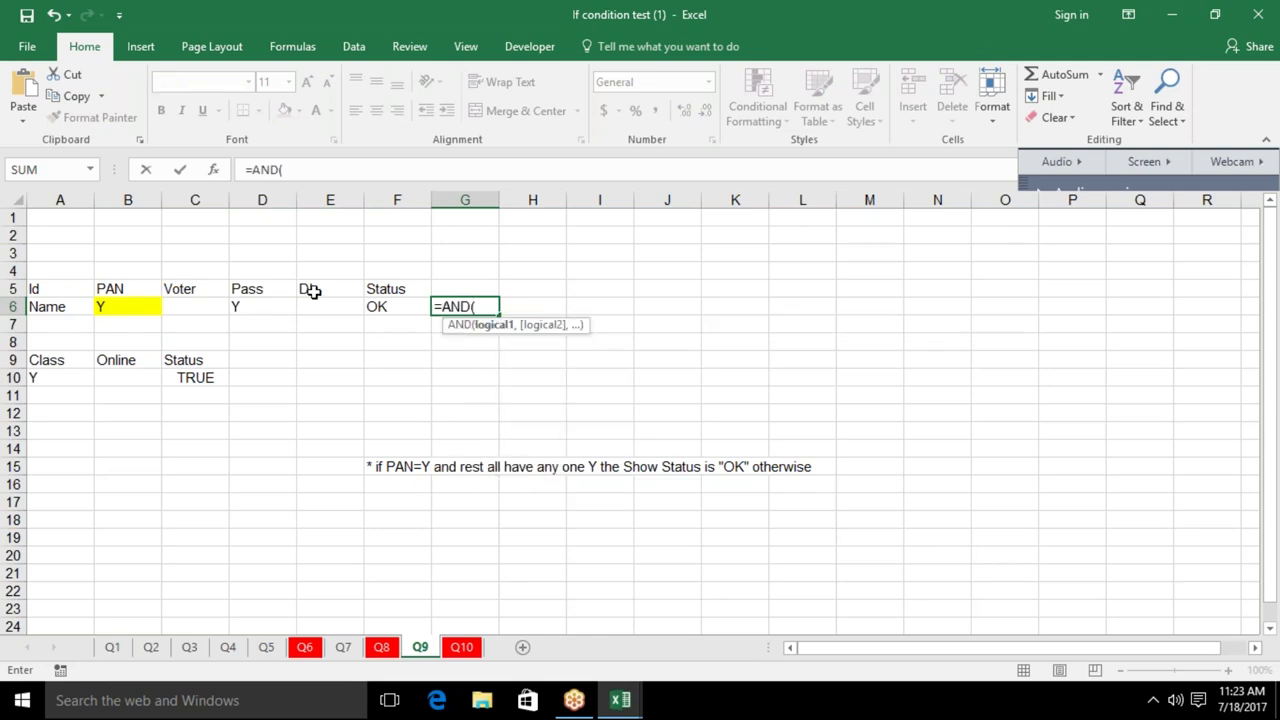
{"action": "left_click", "coordinate": [120, 307]}
{"action": "type", "text": "=\"y"}
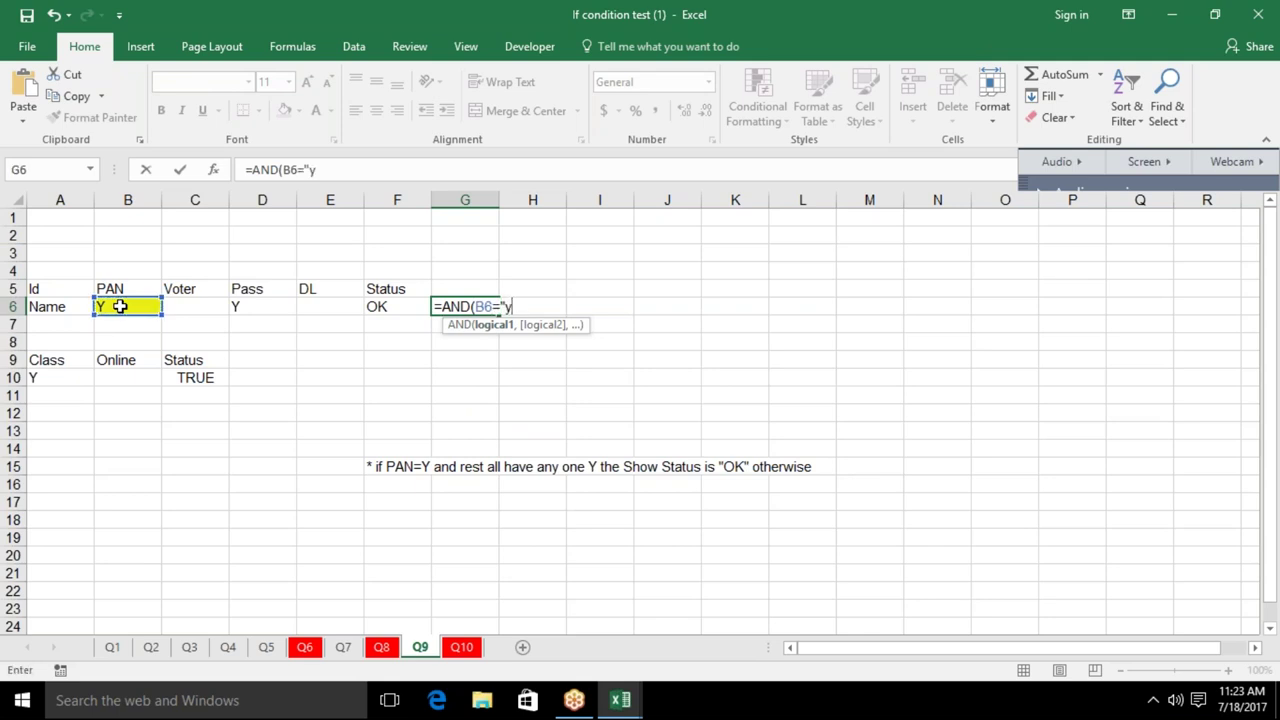
{"action": "type", "text": "\","}
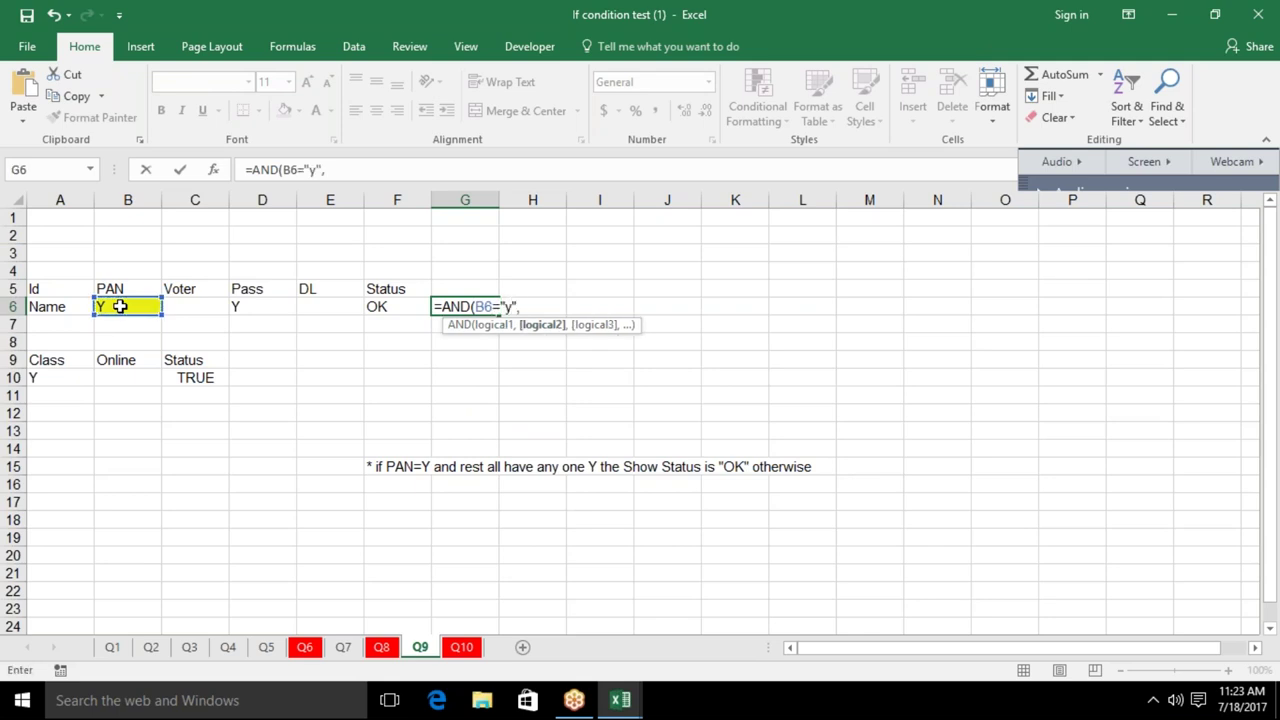
{"action": "type", "text": "or"}
{"action": "key", "text": "Tab"}
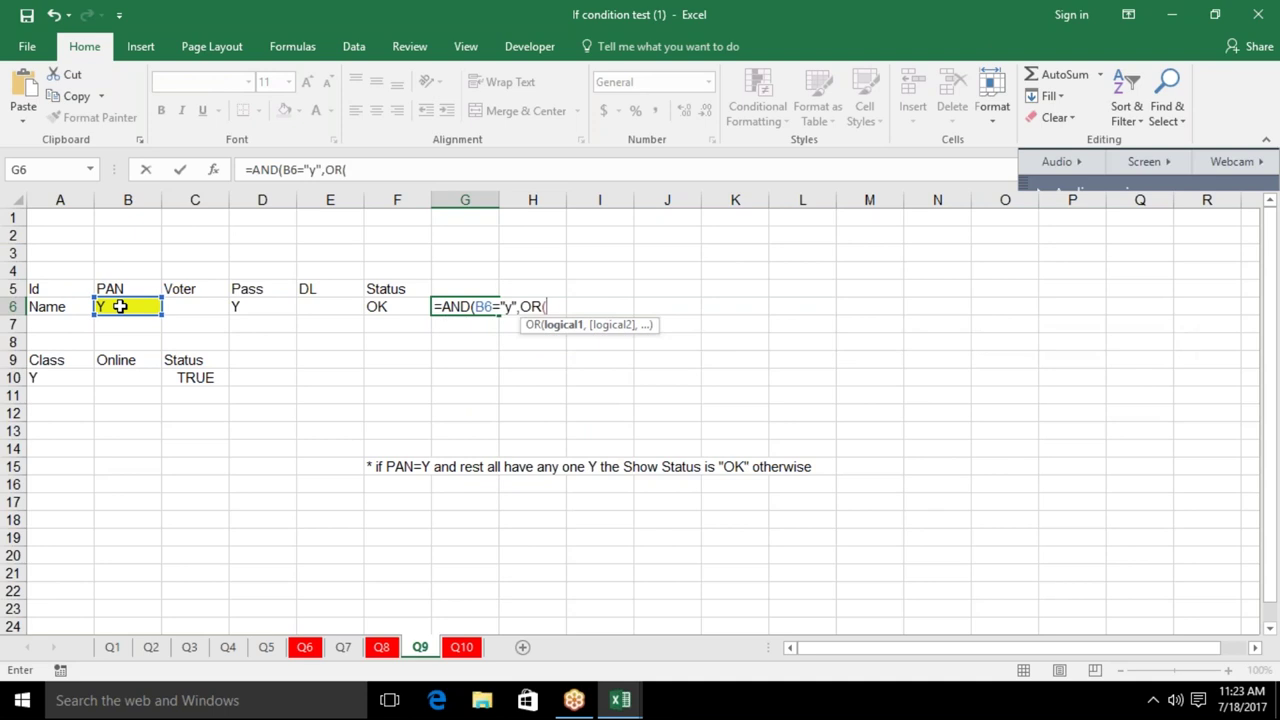
Fill the OR with C6, D6 and E6 equal to "y", close both brackets and commit
{"action": "left_click", "coordinate": [184, 306]}
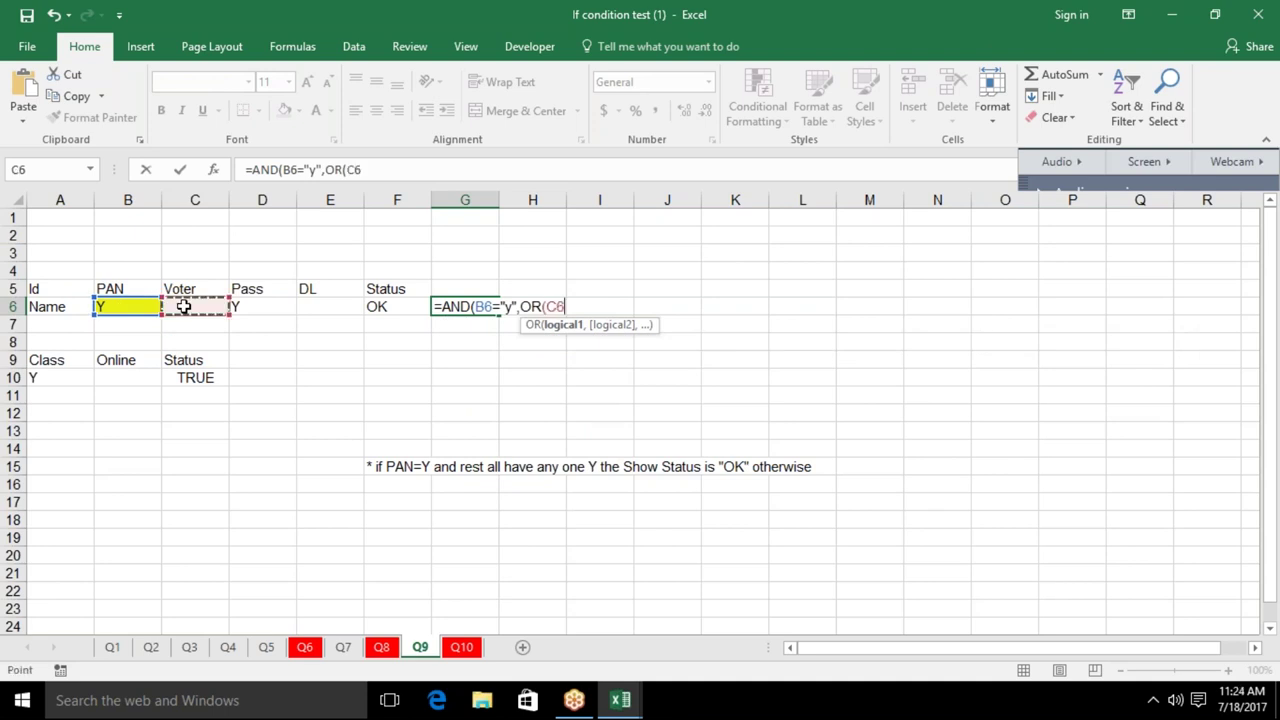
{"action": "type", "text": "=\"y\""}
{"action": "type", "text": ","}
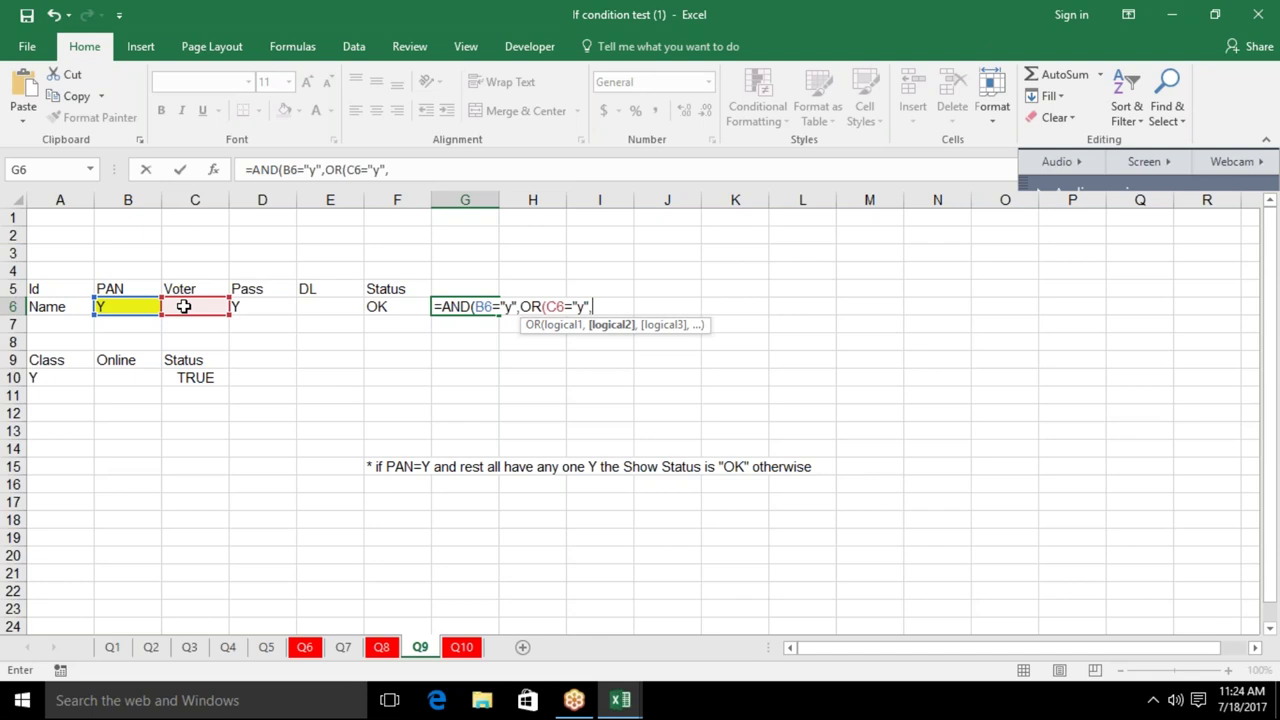
{"action": "left_click", "coordinate": [237, 308]}
{"action": "type", "text": "="}
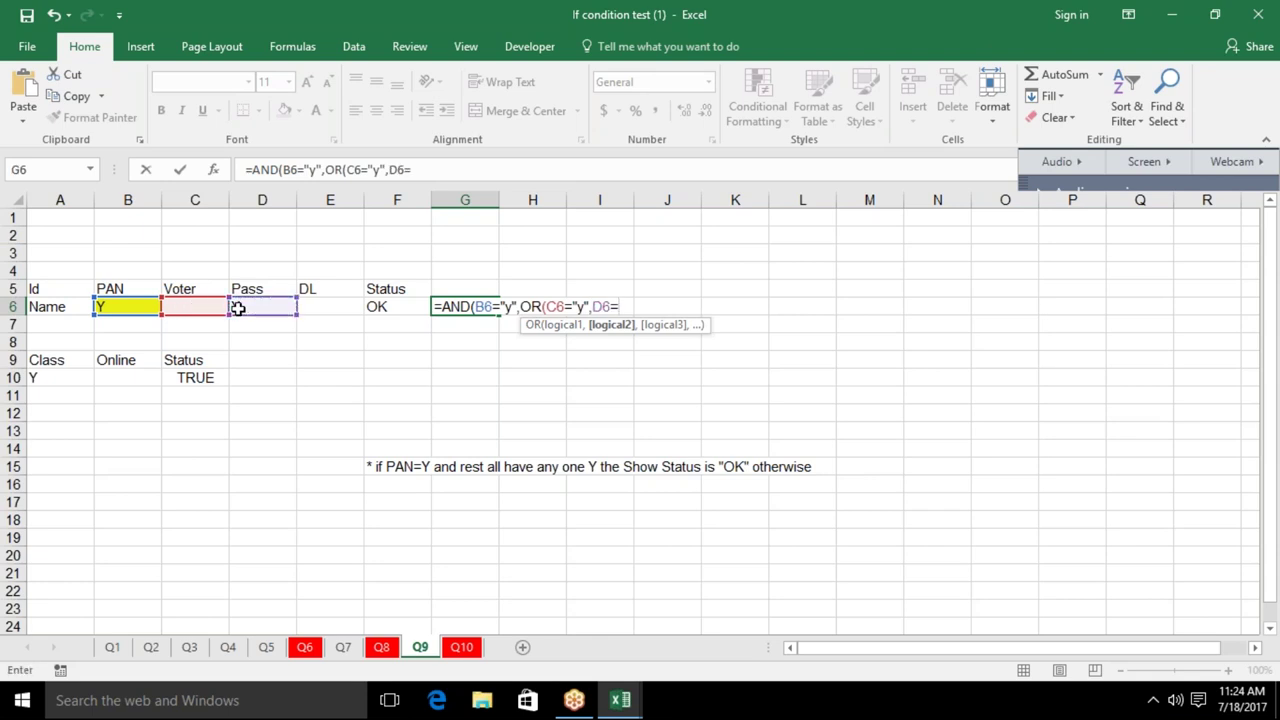
{"action": "type", "text": "\"y\","}
{"action": "left_click", "coordinate": [310, 310]}
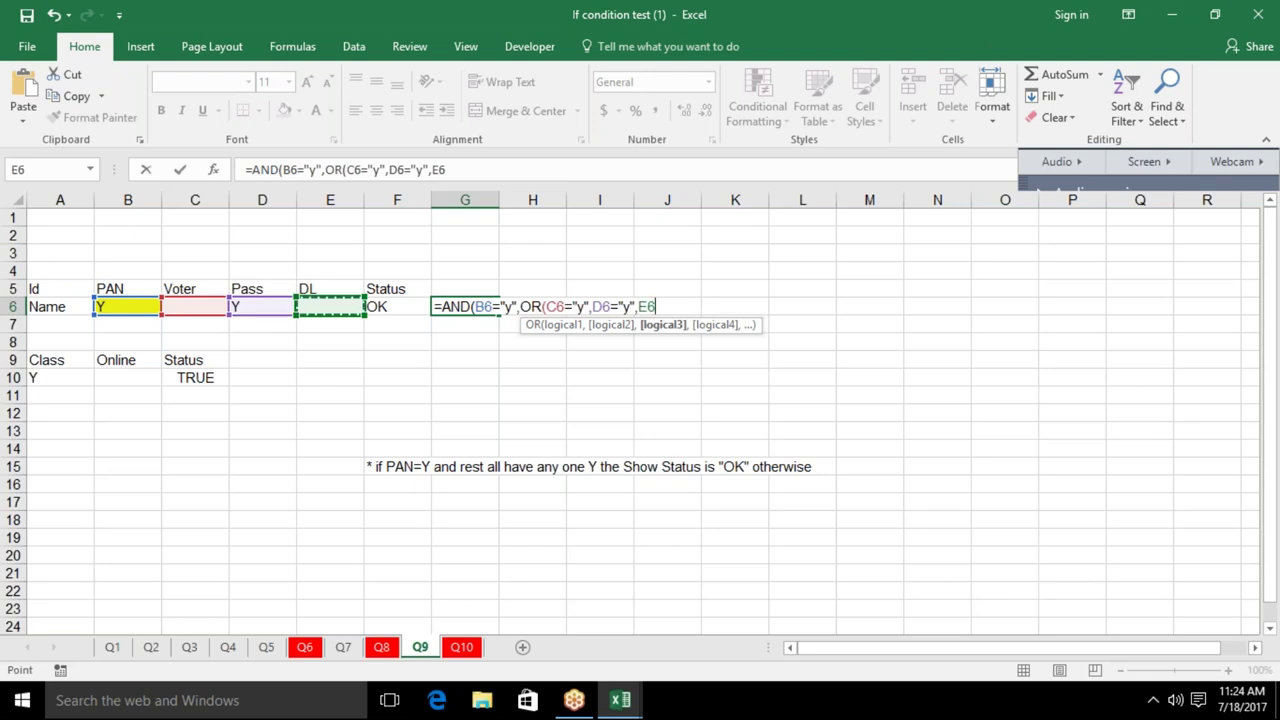
{"action": "type", "text": "=\"y"}
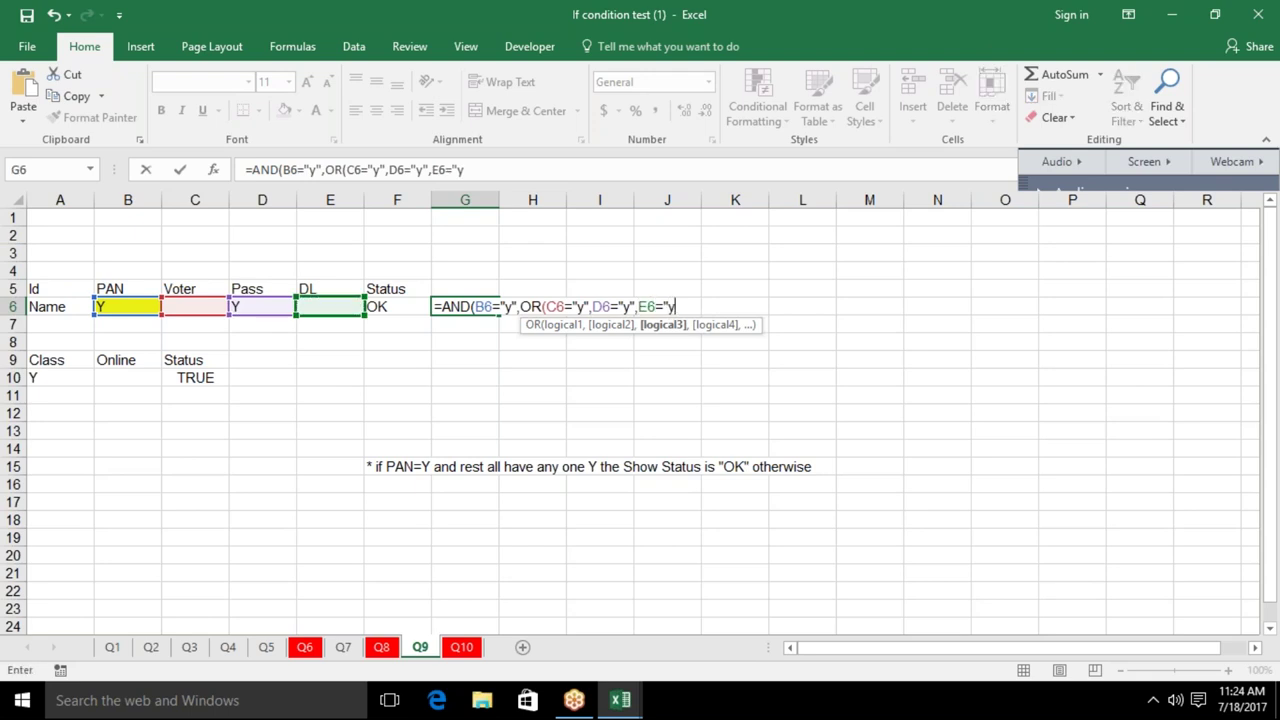
{"action": "type", "text": "\","}
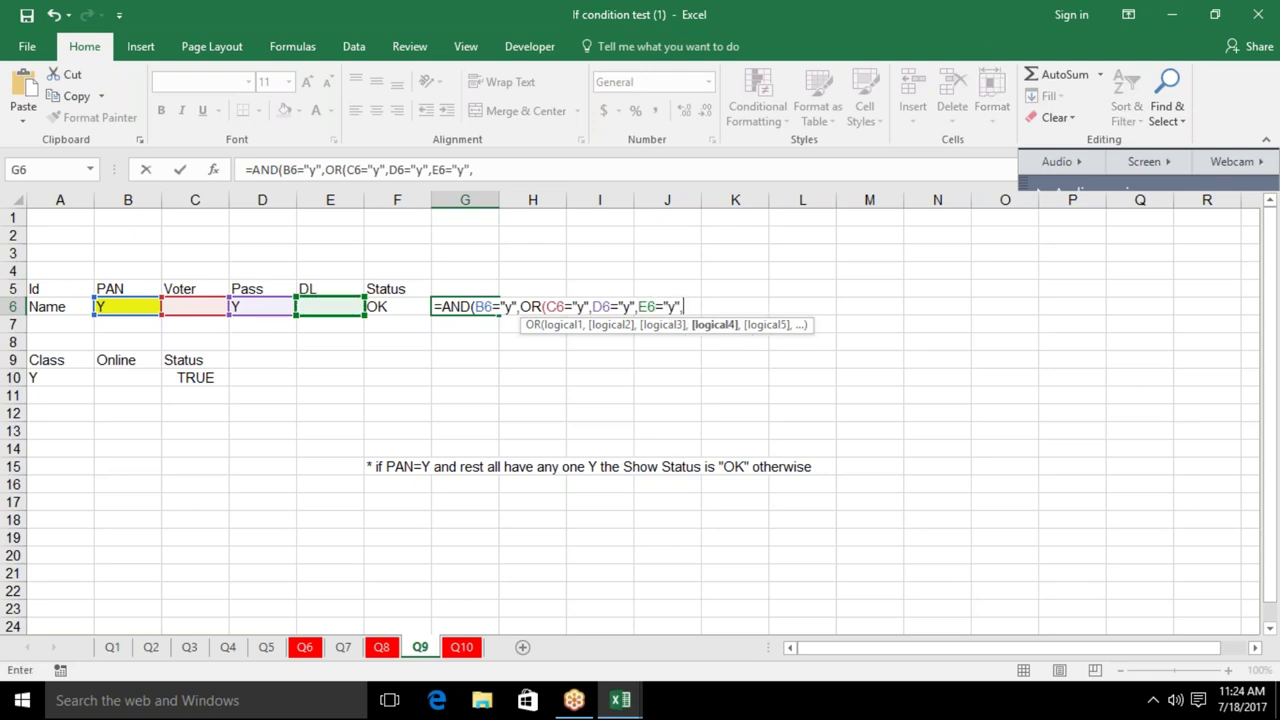
{"action": "key", "text": "BackSpace"}
{"action": "type", "text": ")"}
{"action": "key", "text": "Return"}
{"action": "key", "text": "Return"}
{"action": "key", "text": "Return"}
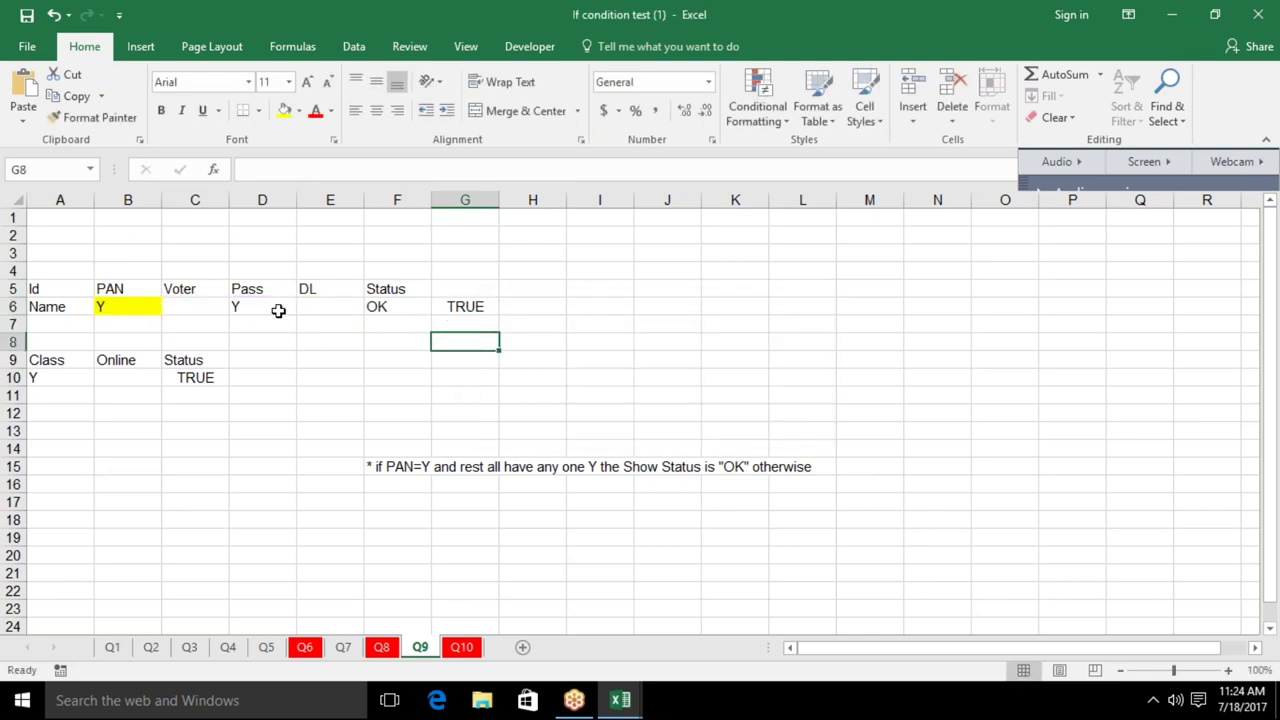
Re-enter Y in the Pass cell D6 and enter Y in the DL cell E6
{"action": "left_click", "coordinate": [278, 311]}
{"action": "key", "text": "Delete"}
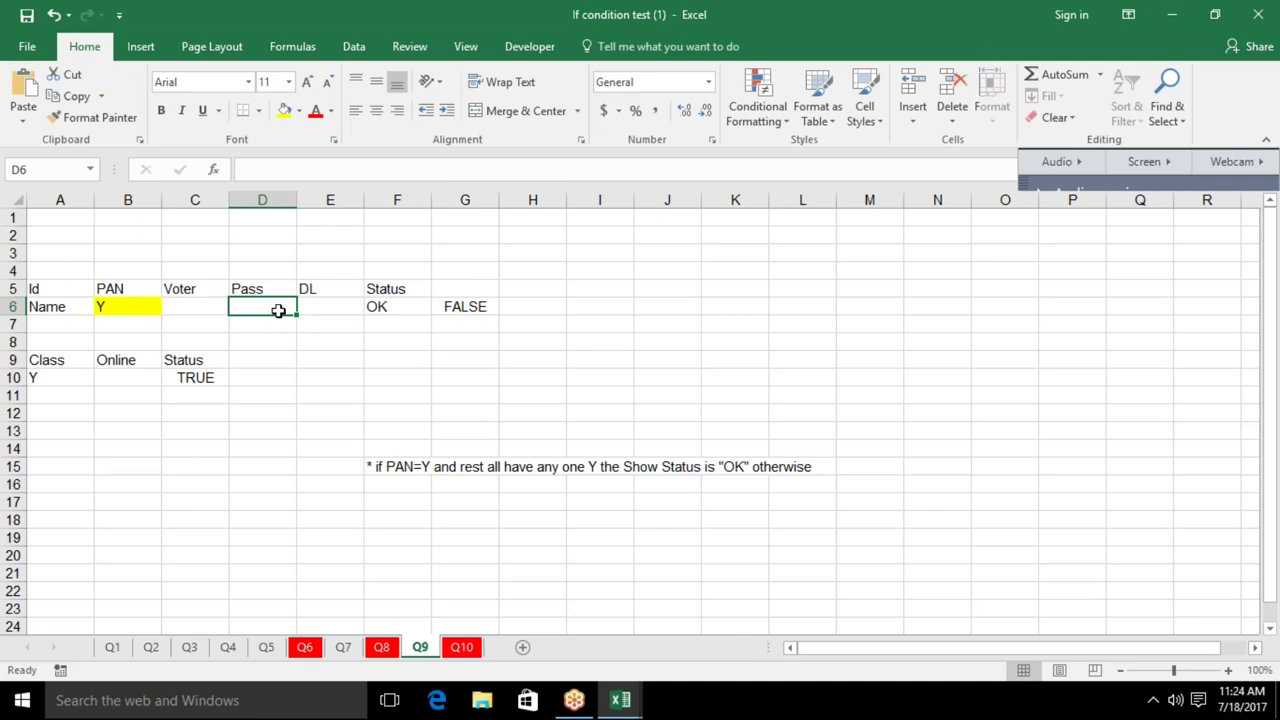
{"action": "type", "text": "Y"}
{"action": "key", "text": "Tab"}
{"action": "key", "text": "Tab"}
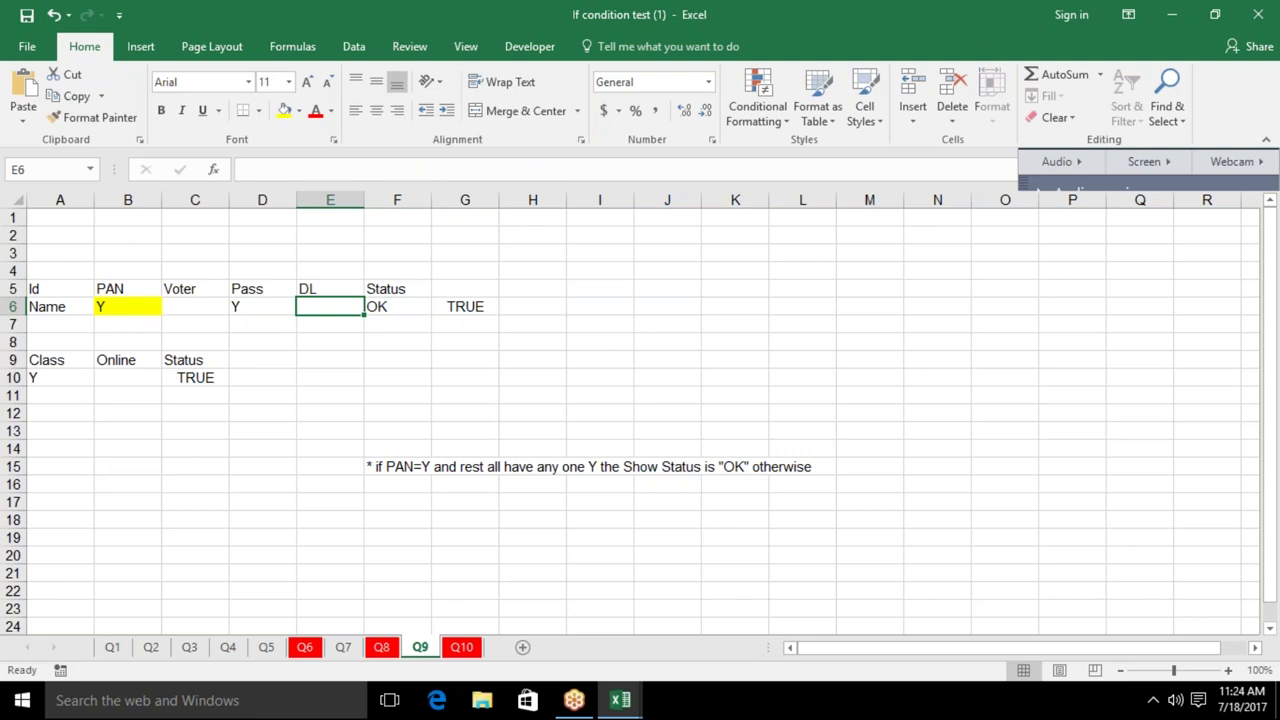
{"action": "left_click", "coordinate": [304, 333]}
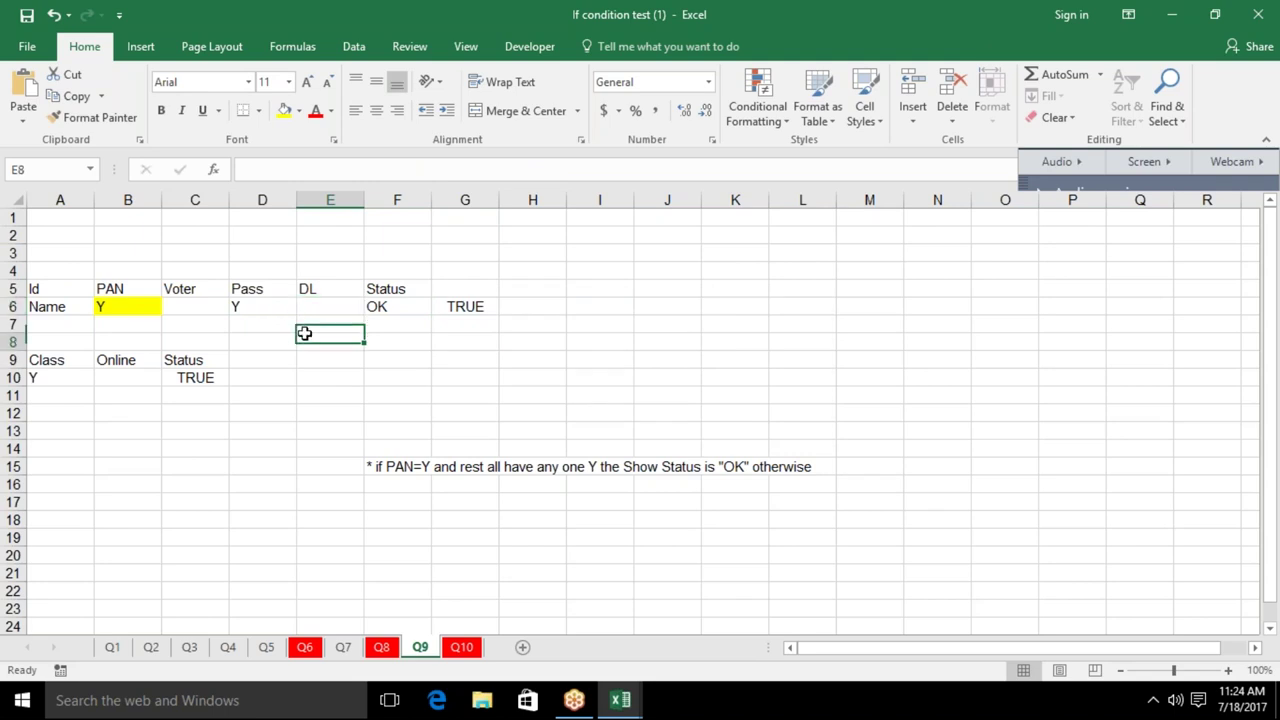
{"action": "left_click", "coordinate": [319, 308]}
{"action": "type", "text": "Y"}
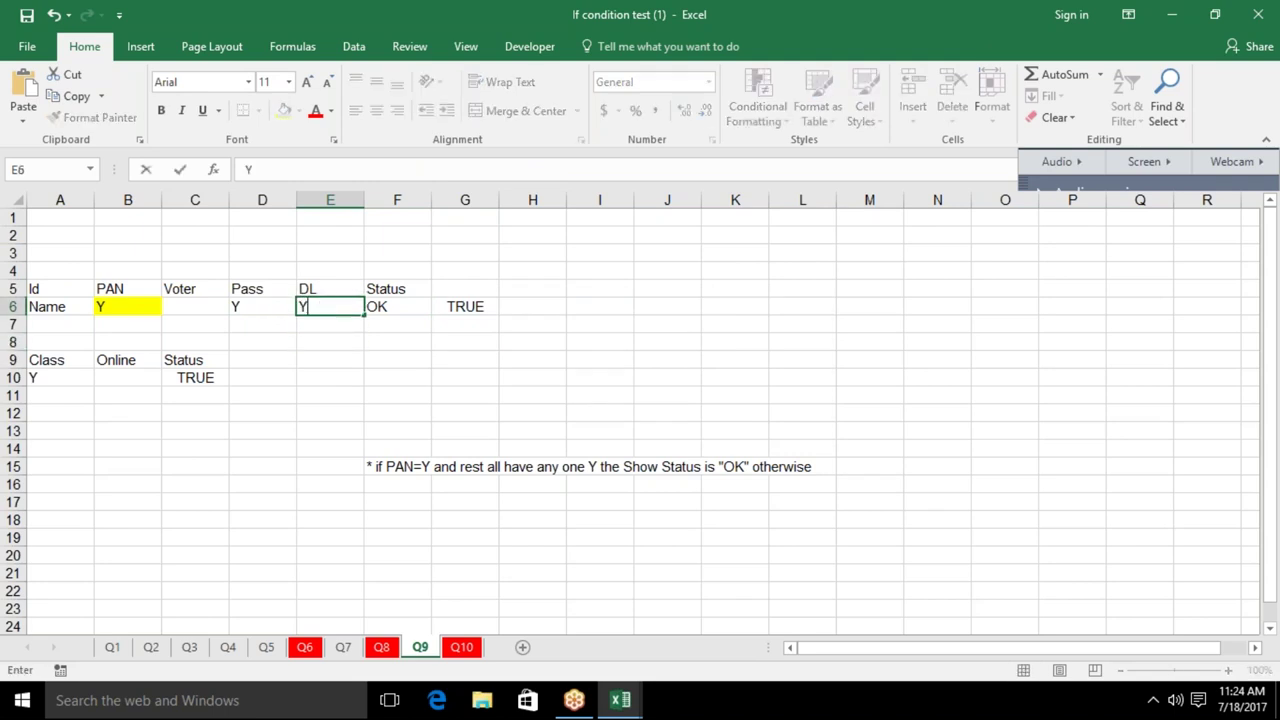
{"action": "left_click", "coordinate": [183, 338]}
Clear PAN in B6 and confirm G6 shows FALSE while F6 stays OK
{"action": "left_click", "coordinate": [143, 306]}
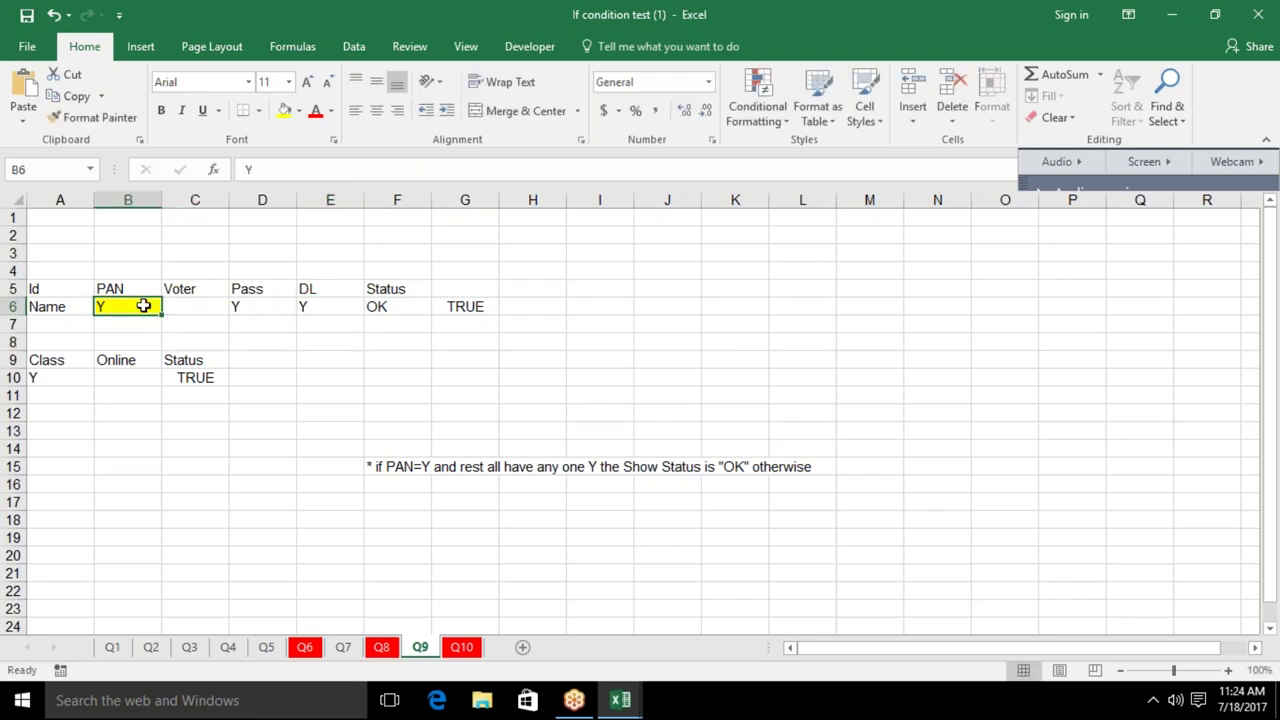
{"action": "key", "text": "Delete"}
{"action": "key", "text": "Right"}
{"action": "key", "text": "Right"}
{"action": "key", "text": "Right"}
{"action": "key", "text": "Right"}
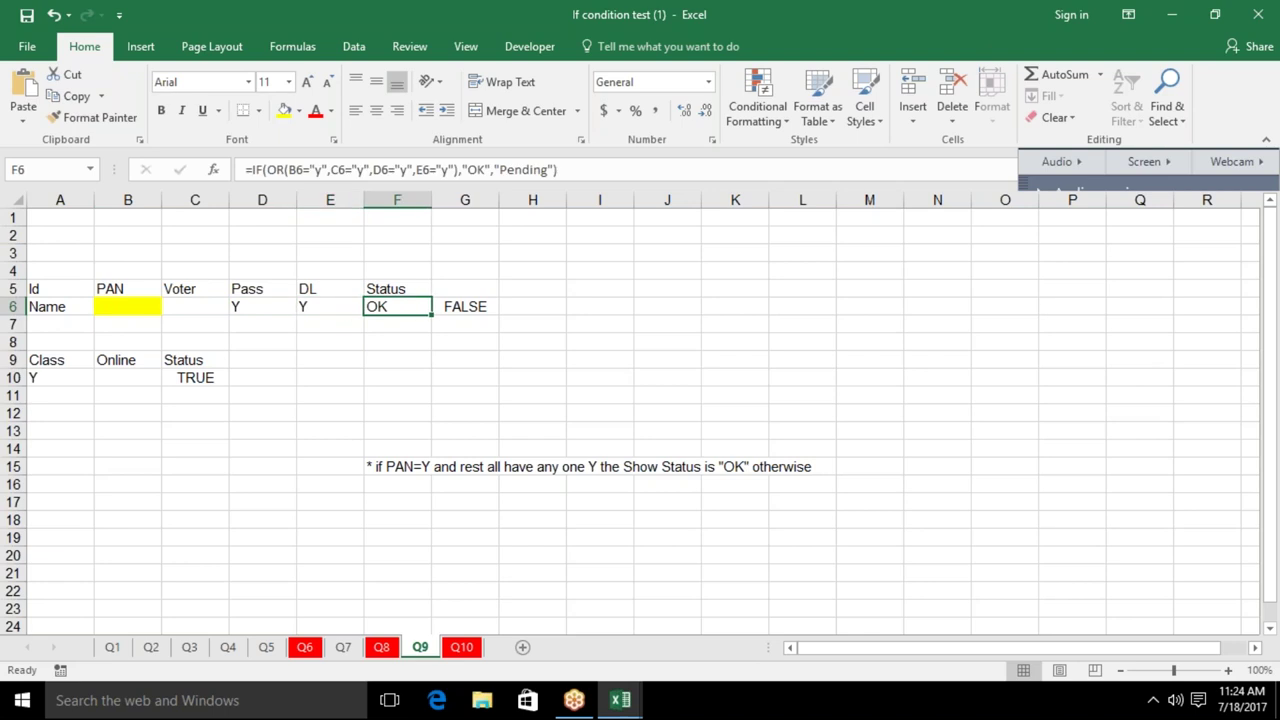
{"action": "key", "text": "Right"}
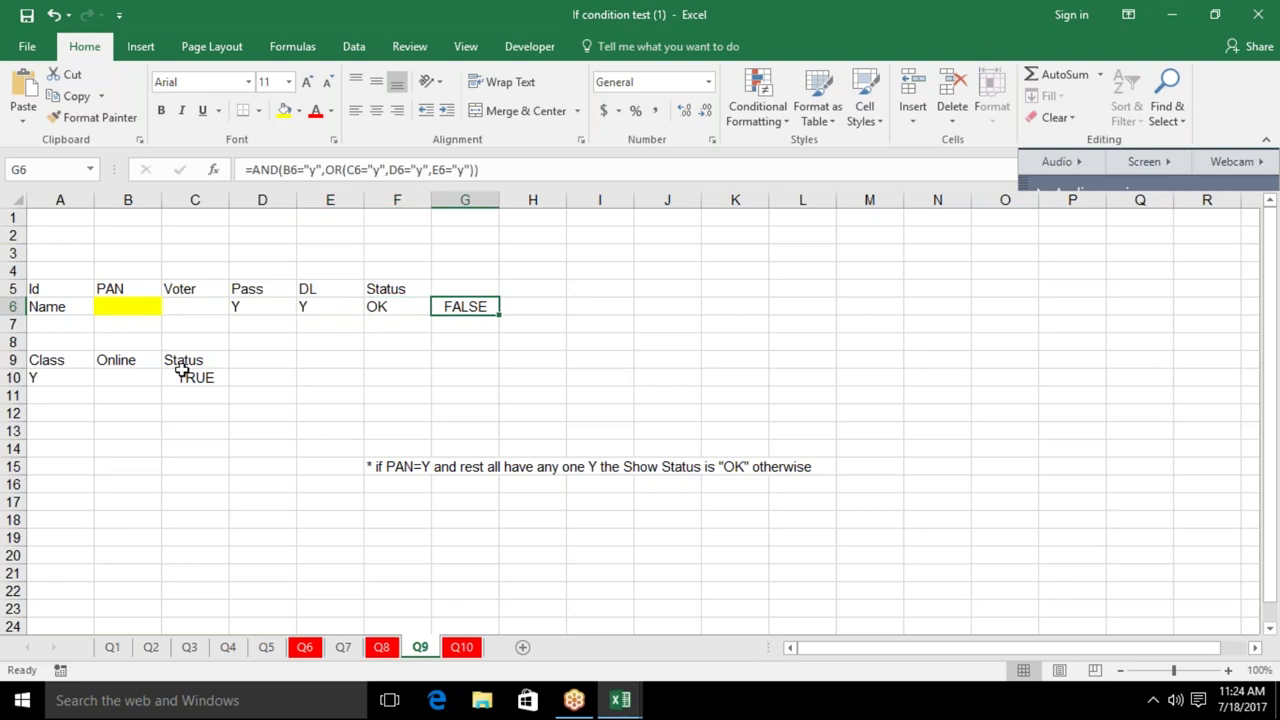
On sheet Q10, clear the incentive results in B2:B3
{"action": "left_click", "coordinate": [387, 652]}
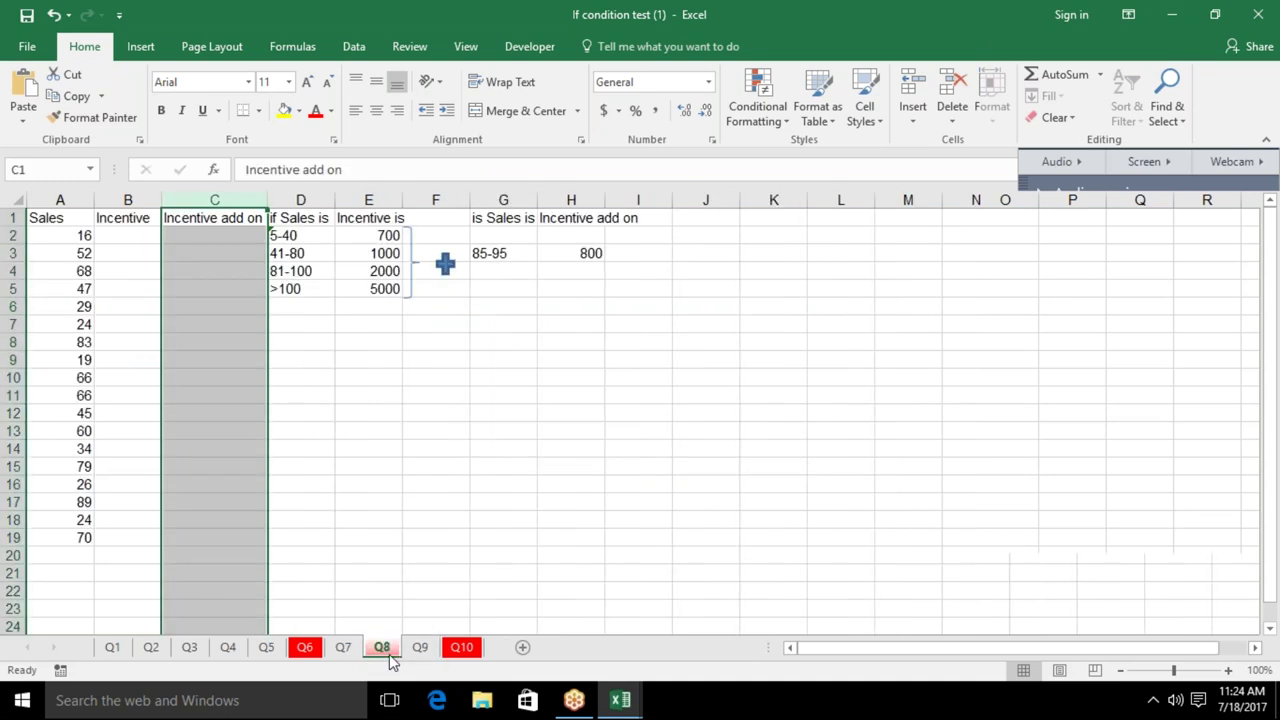
{"action": "left_click", "coordinate": [462, 648]}
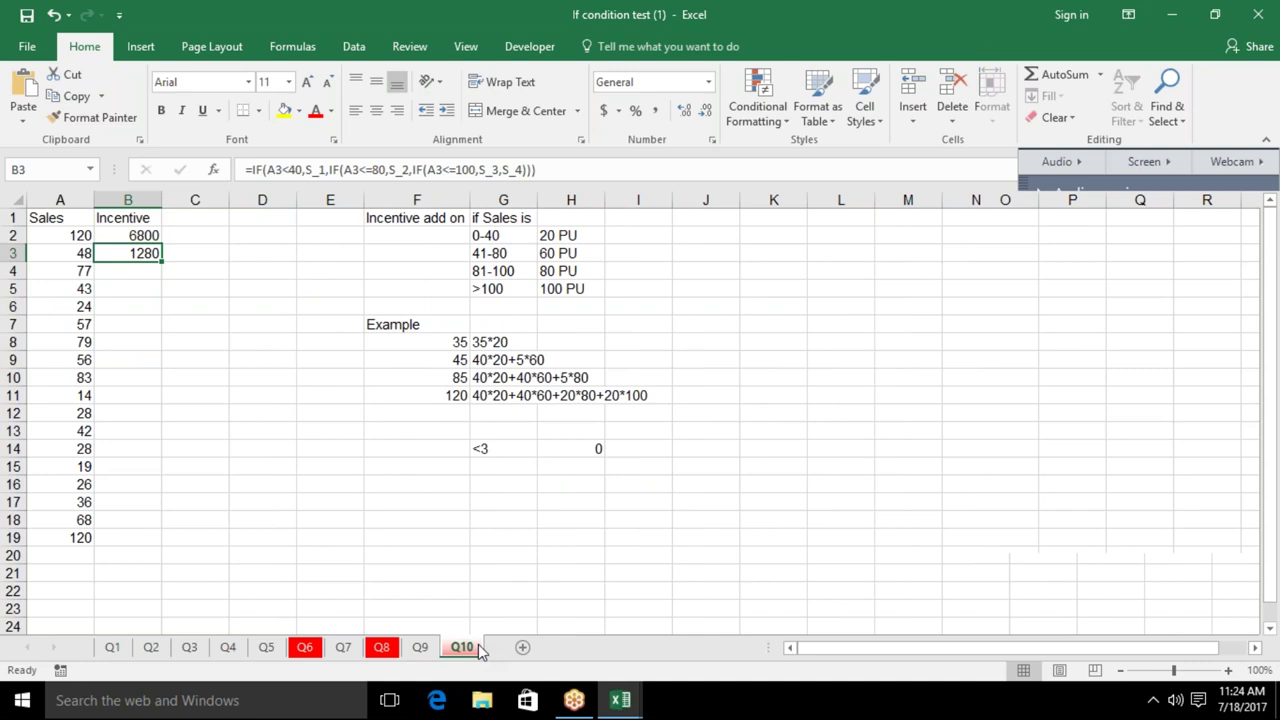
{"action": "left_click_drag", "start_coordinate": [128, 235], "coordinate": [128, 253]}
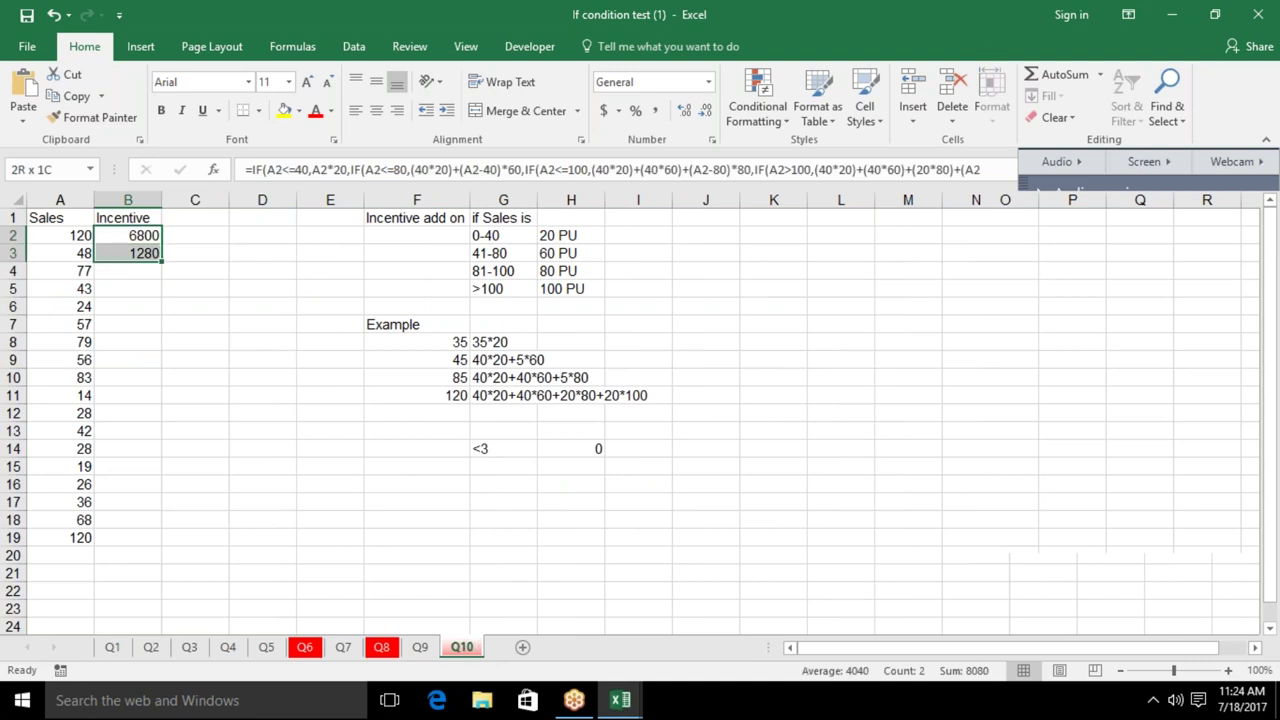
{"action": "key", "text": "Delete"}
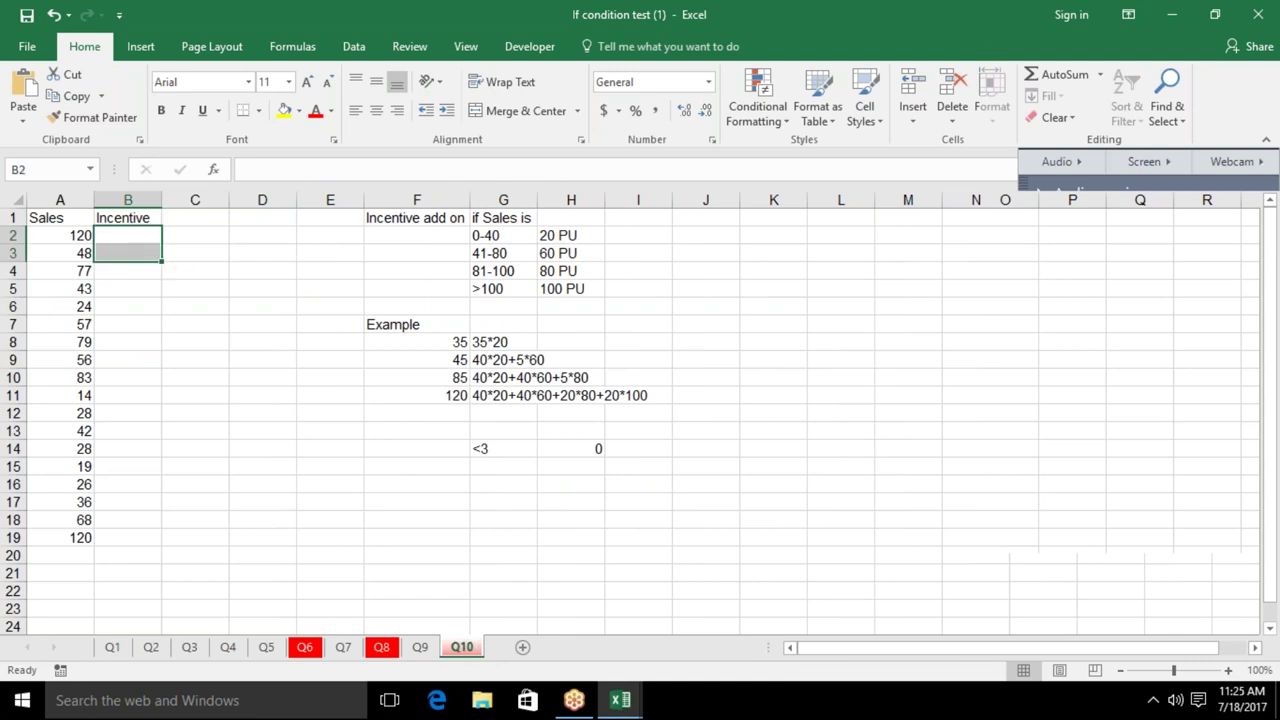
{"action": "key", "text": "Right"}
{"action": "key", "text": "Right"}
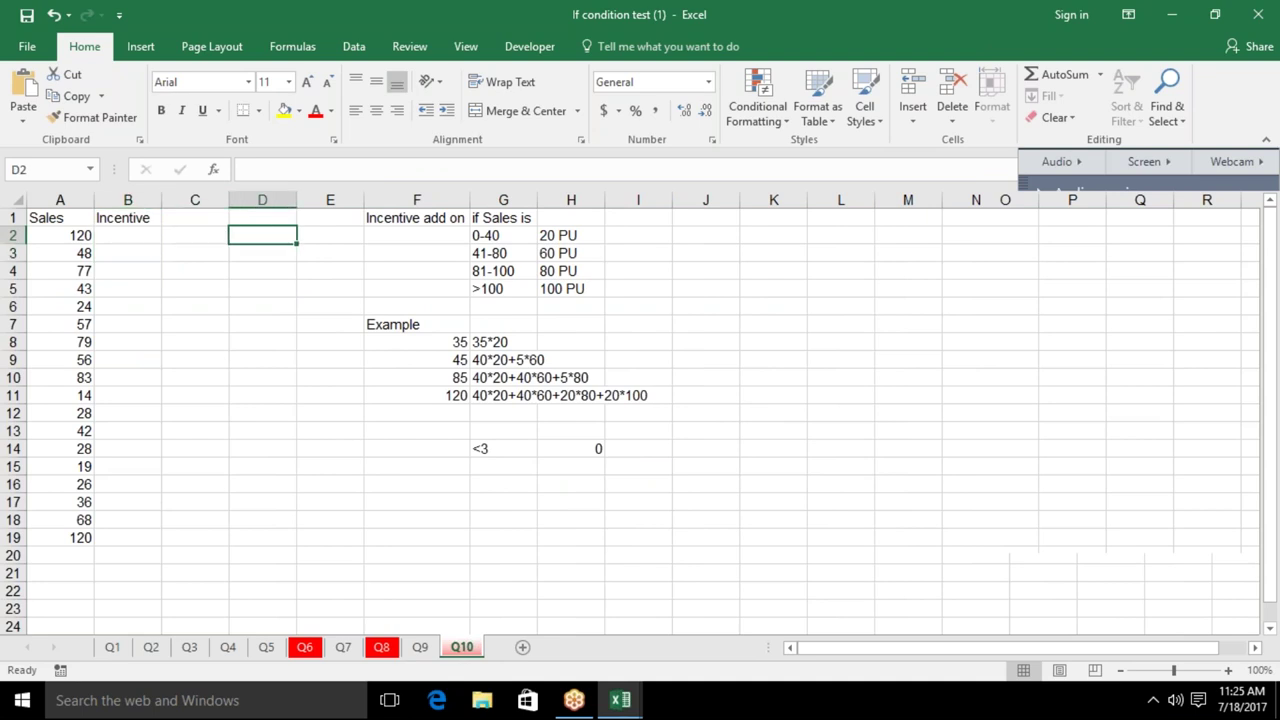
{"action": "key", "text": "Right"}
{"action": "key", "text": "Right"}
Compare Q8's 700 incentive in E2 with Q10's add-on examples such as 35*20
{"action": "left_click", "coordinate": [371, 647]}
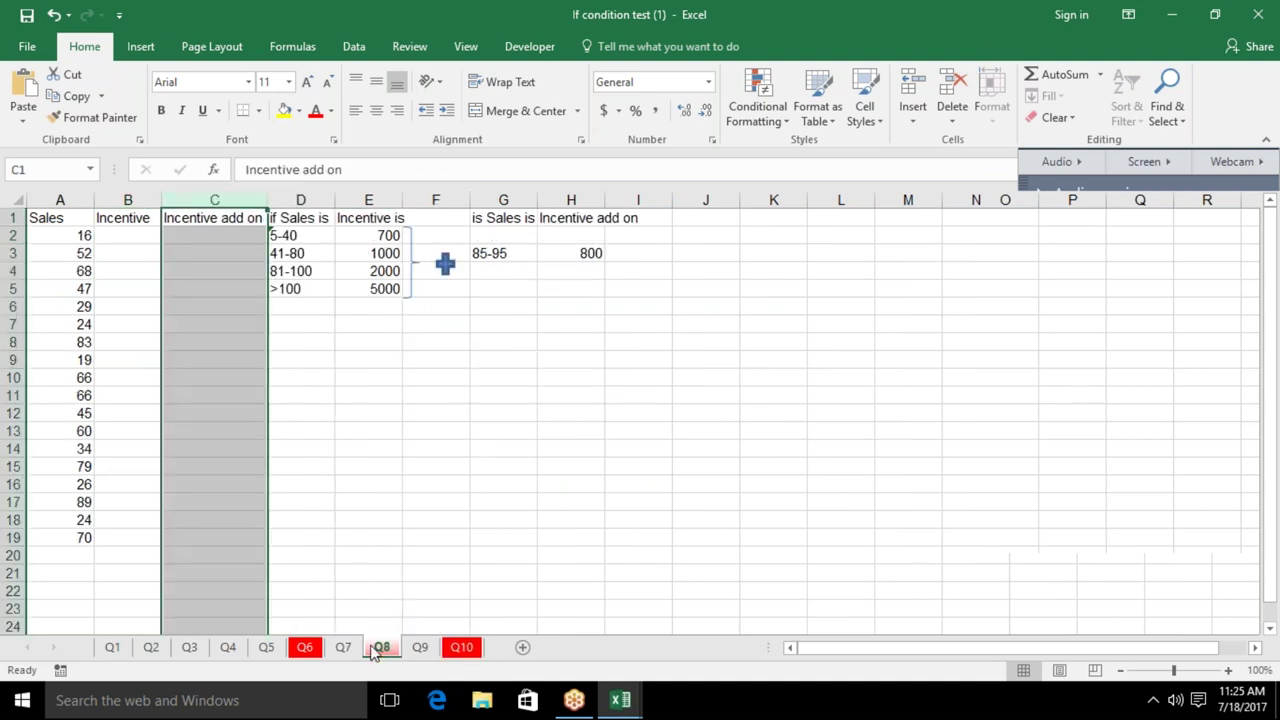
{"action": "left_click", "coordinate": [379, 233]}
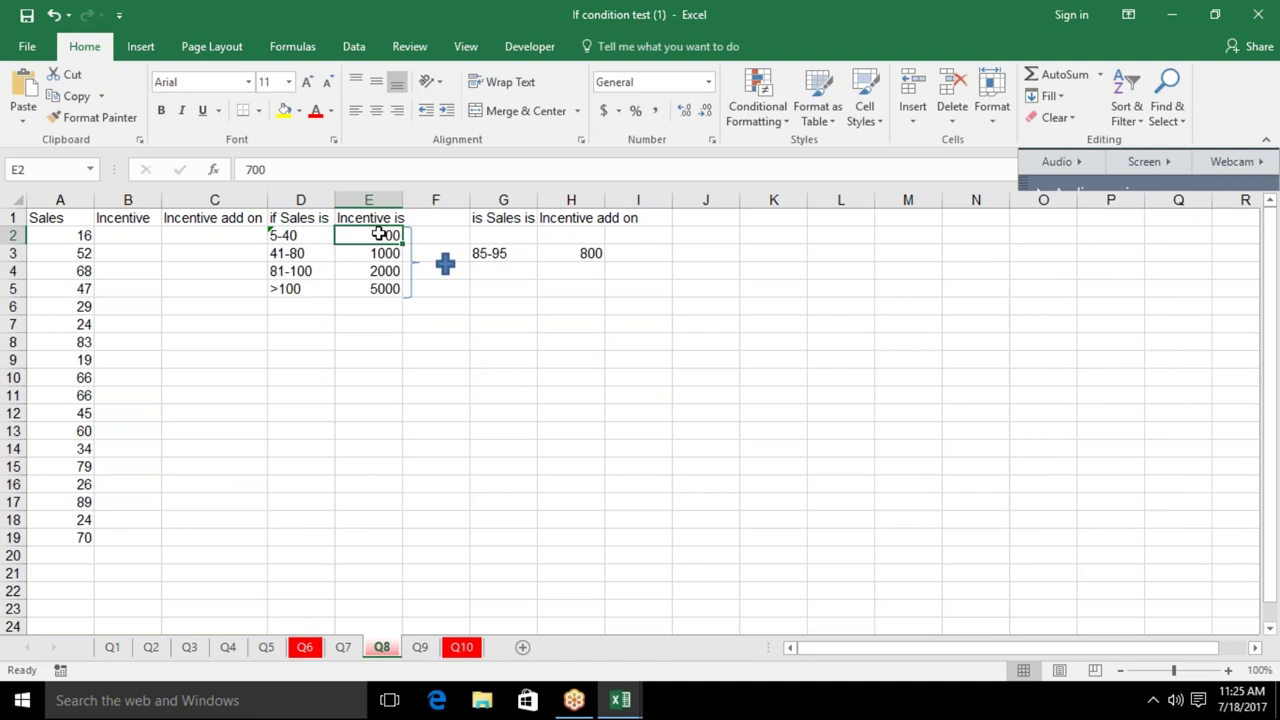
{"action": "left_click", "coordinate": [462, 648]}
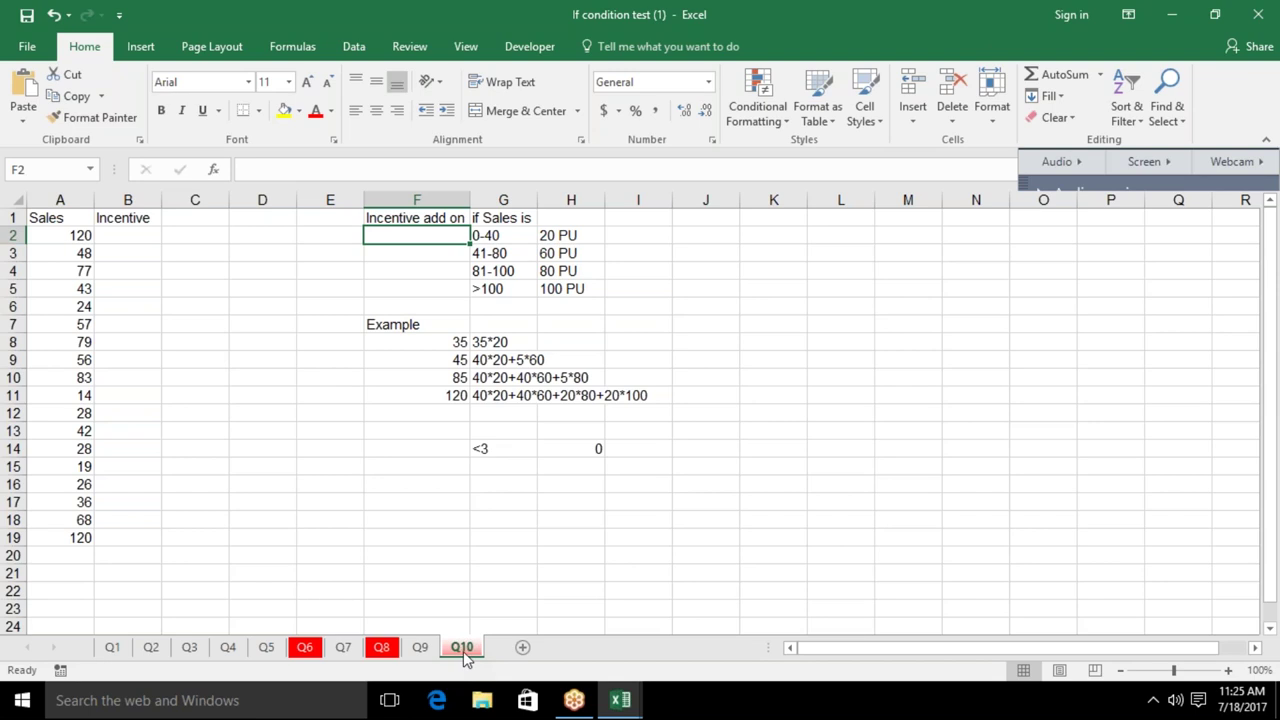
{"action": "left_click", "coordinate": [521, 341]}
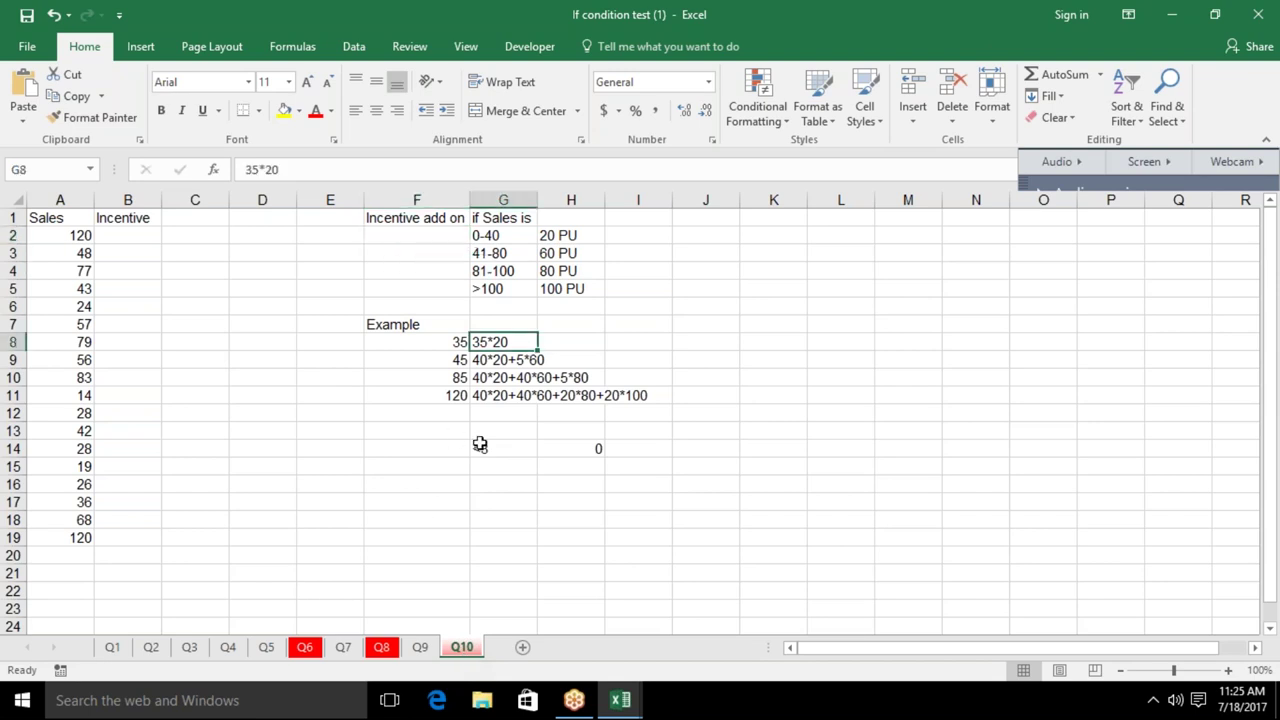
{"action": "type", "text": "<3"}
{"action": "left_click", "coordinate": [460, 362]}
{"action": "left_click", "coordinate": [485, 431]}
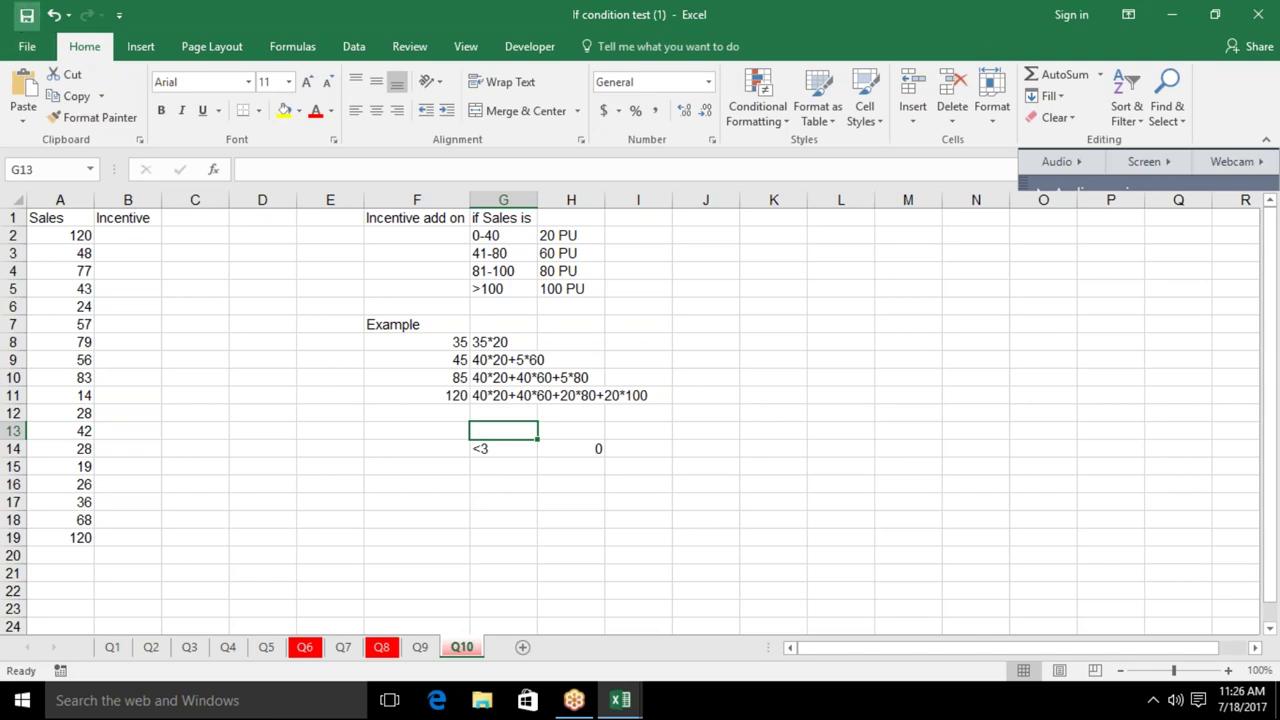
Copy the file path of 'If condition test (1)' from Recent workbooks and minimize Excel
{"action": "left_click", "coordinate": [28, 50]}
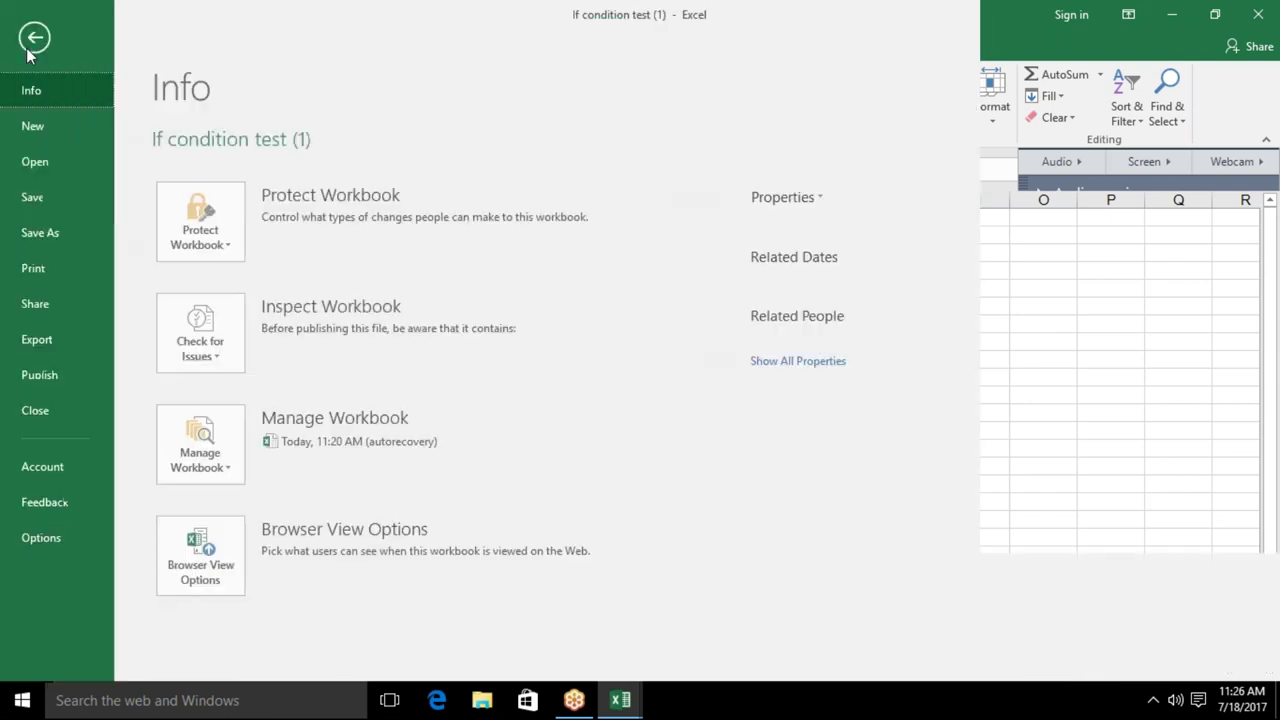
{"action": "left_click", "coordinate": [70, 162]}
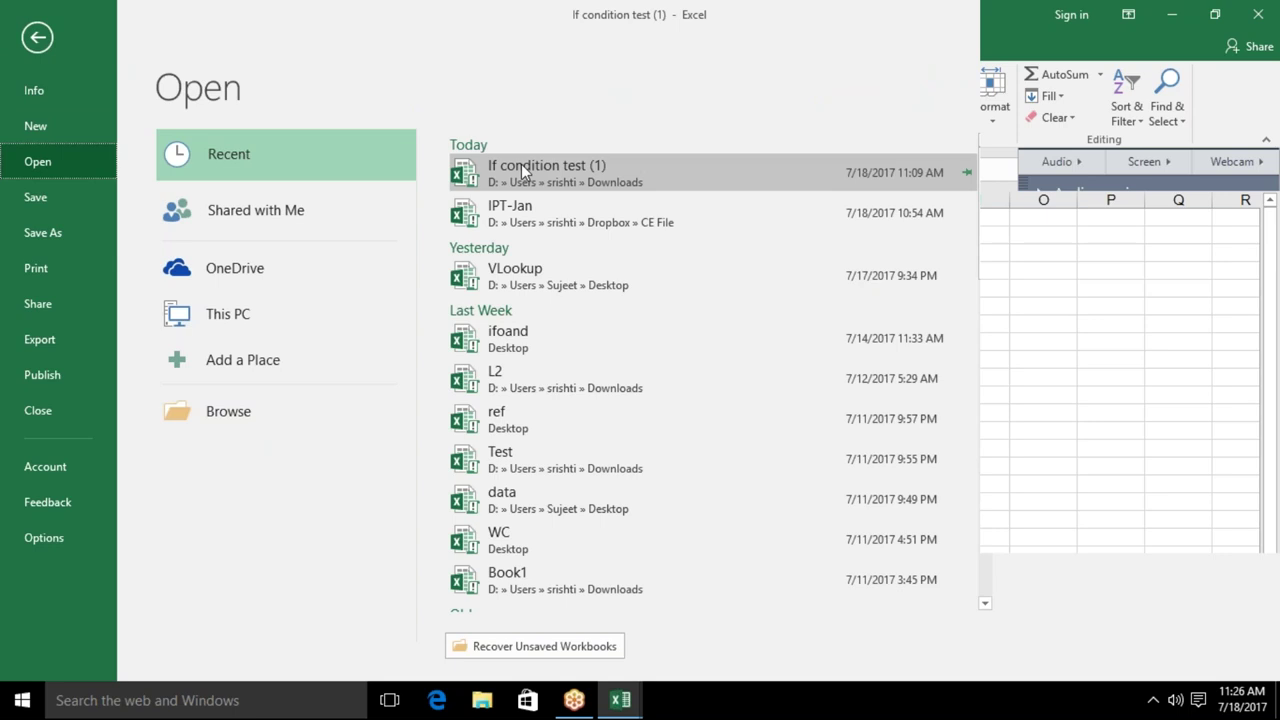
{"action": "right_click", "coordinate": [521, 166]}
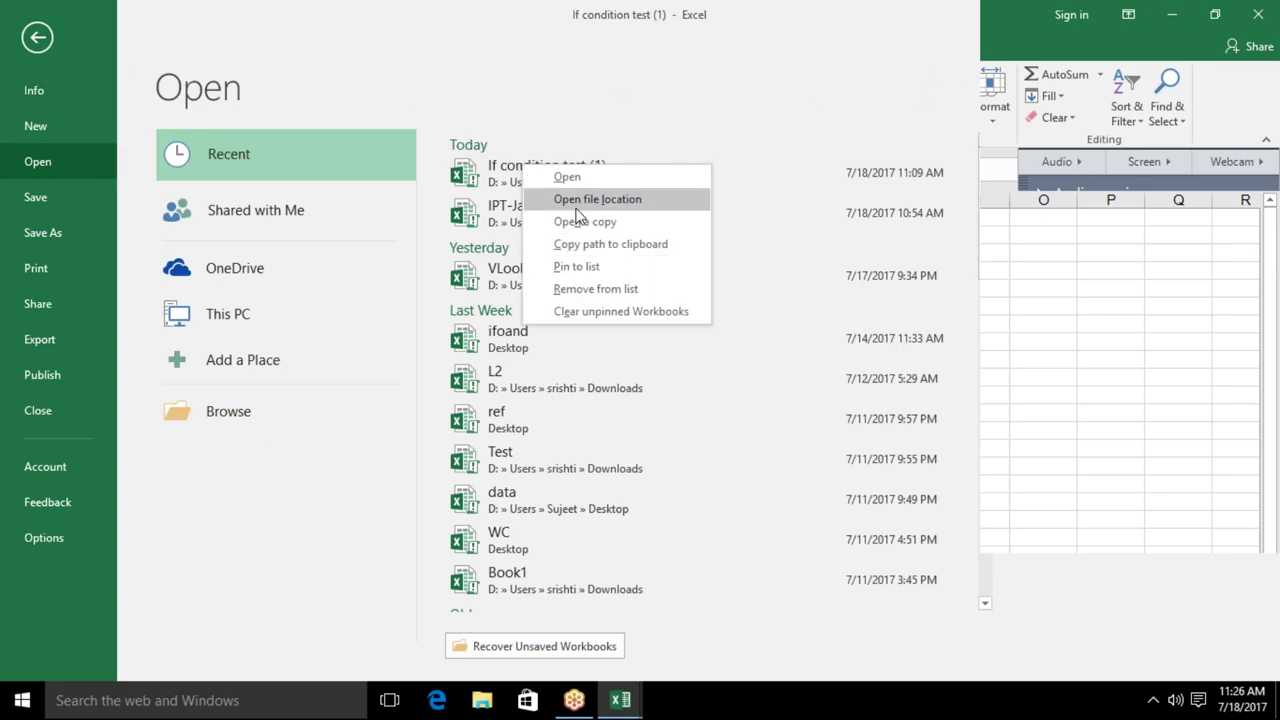
{"action": "left_click", "coordinate": [581, 243]}
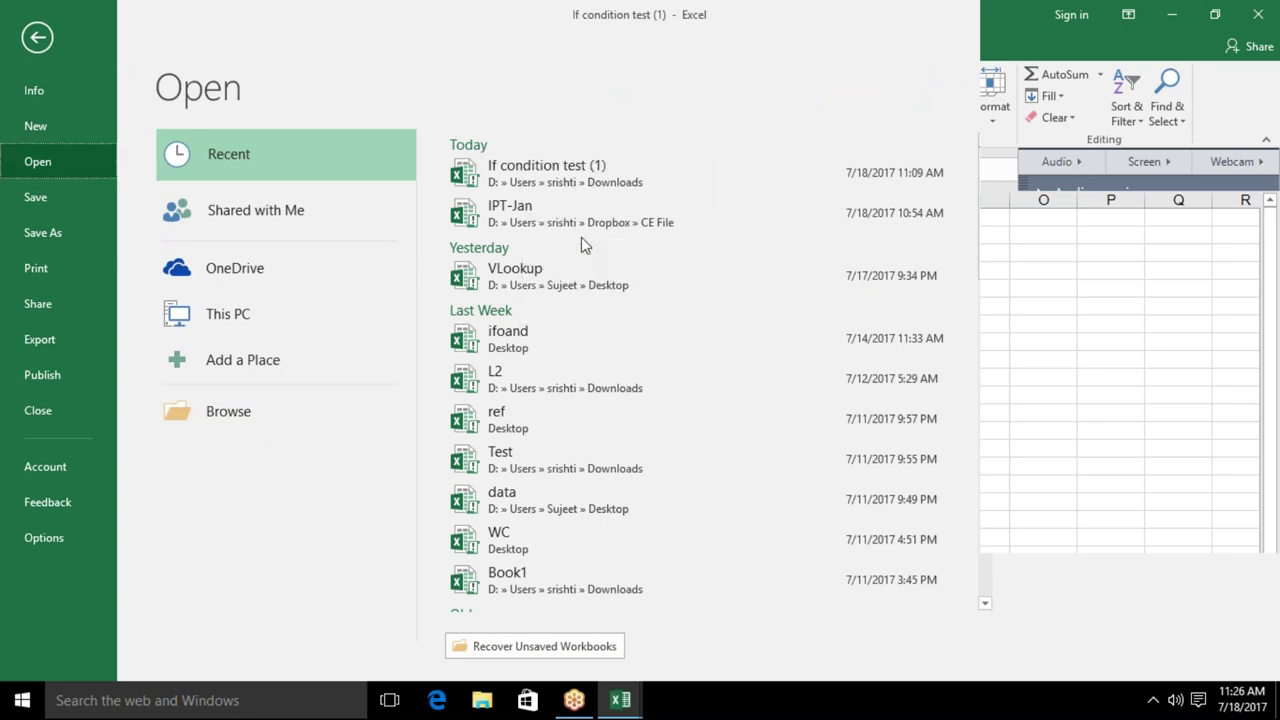
{"action": "left_click", "coordinate": [620, 700]}
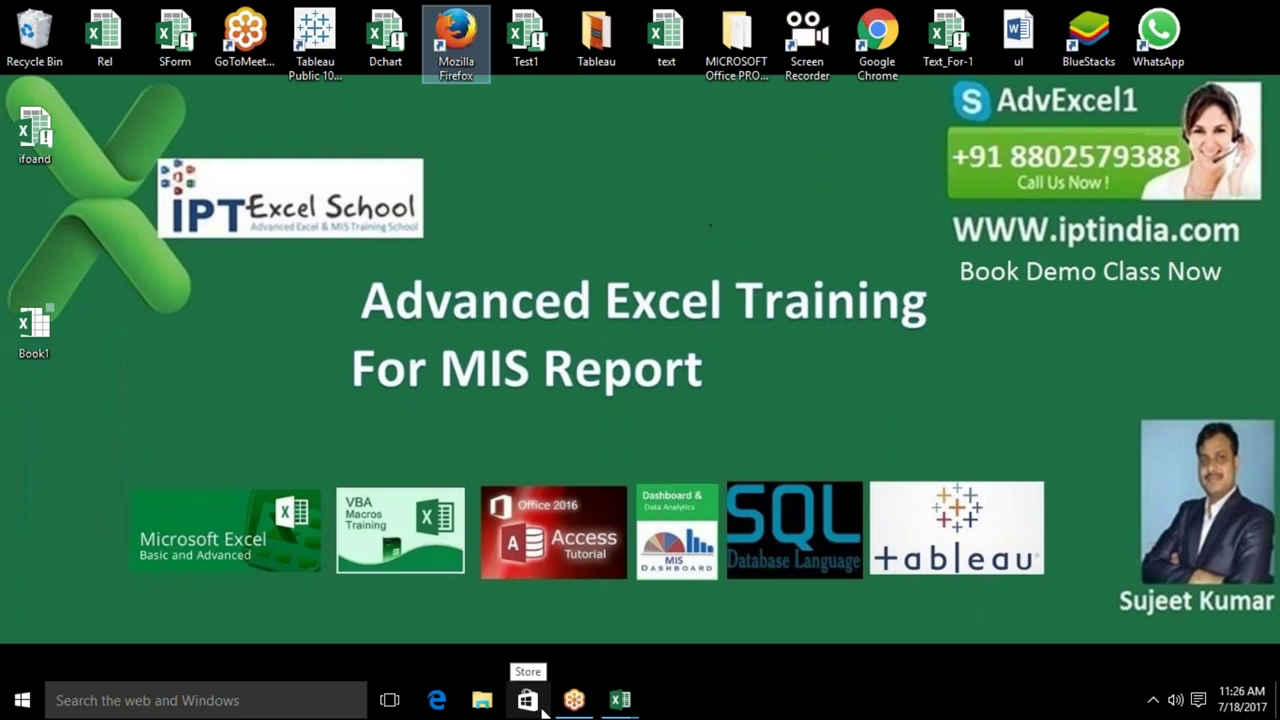
Launch Firefox, dismiss the default-browser prompt, and load gmail.com
{"action": "double_click", "coordinate": [455, 75]}
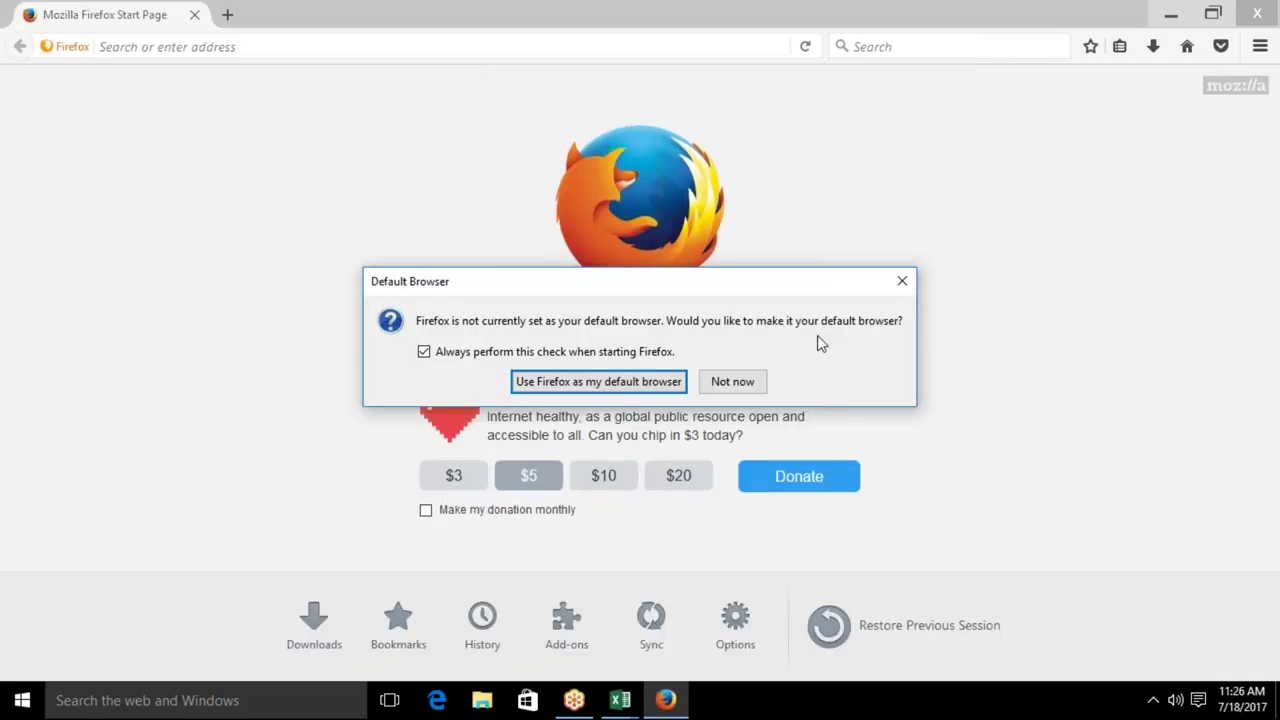
{"action": "left_click", "coordinate": [901, 282]}
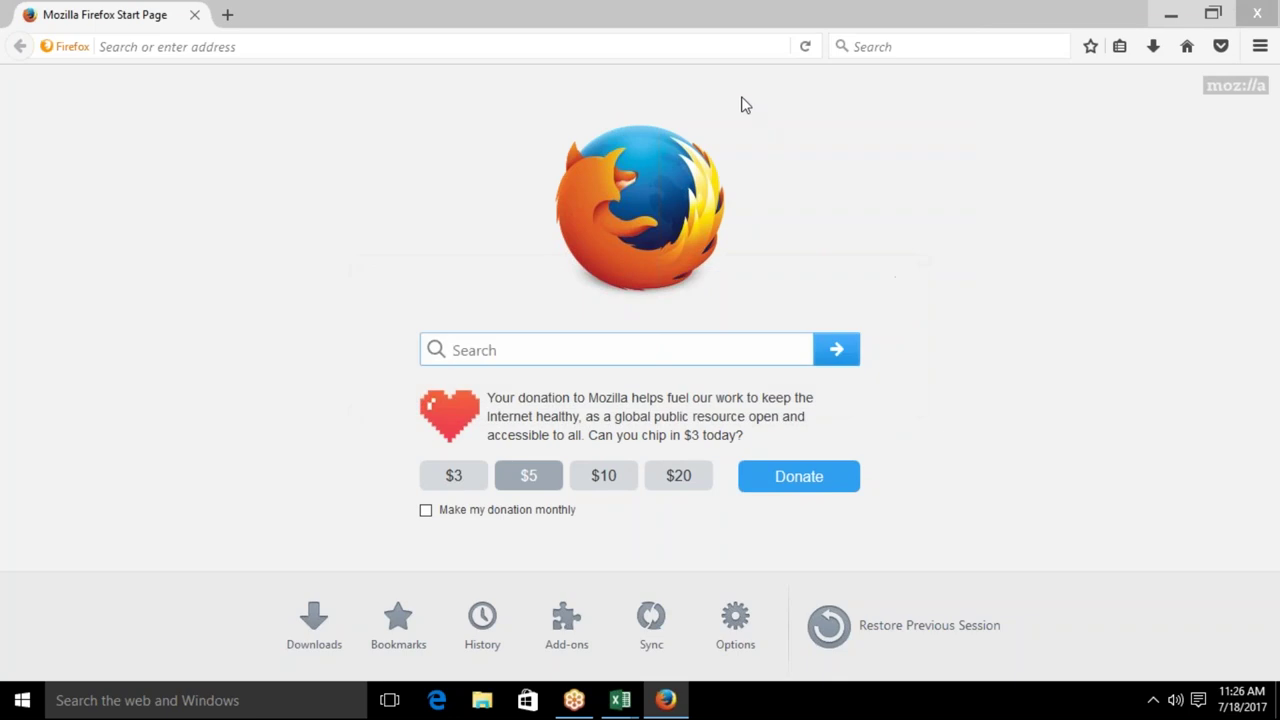
{"action": "left_click", "coordinate": [730, 52]}
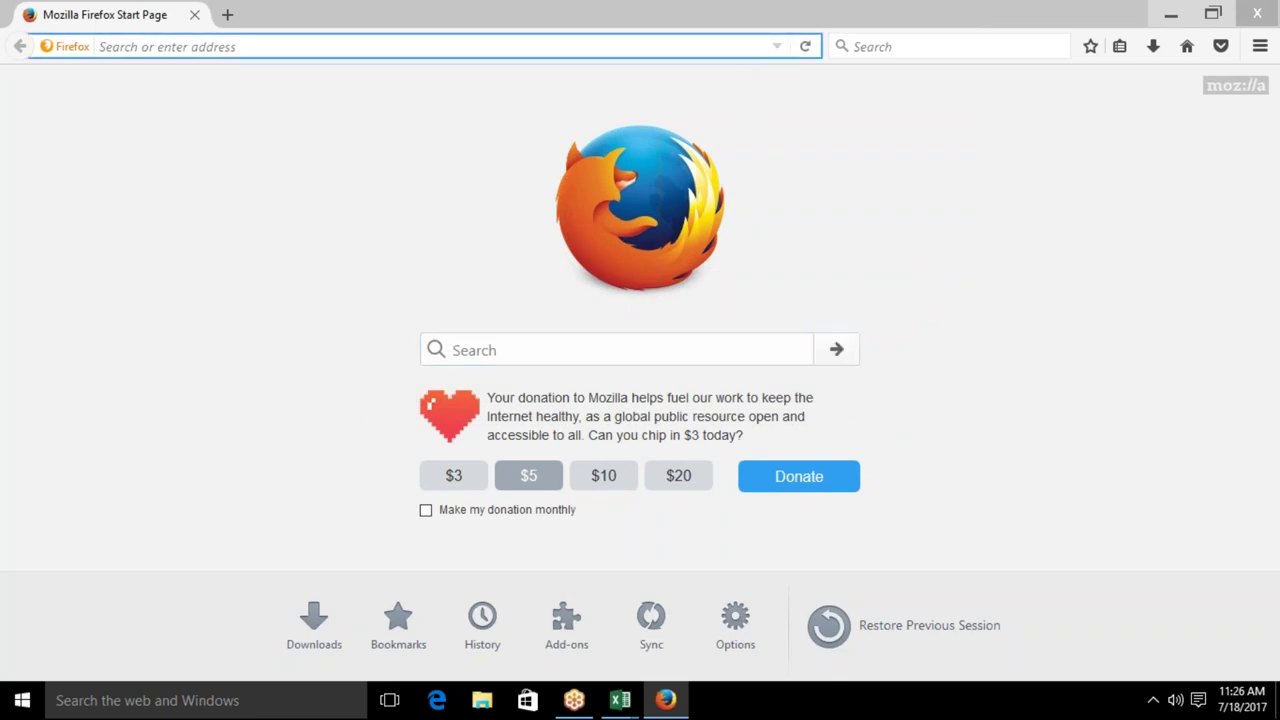
{"action": "type", "text": "gmail.com/"}
{"action": "key", "text": "Return"}
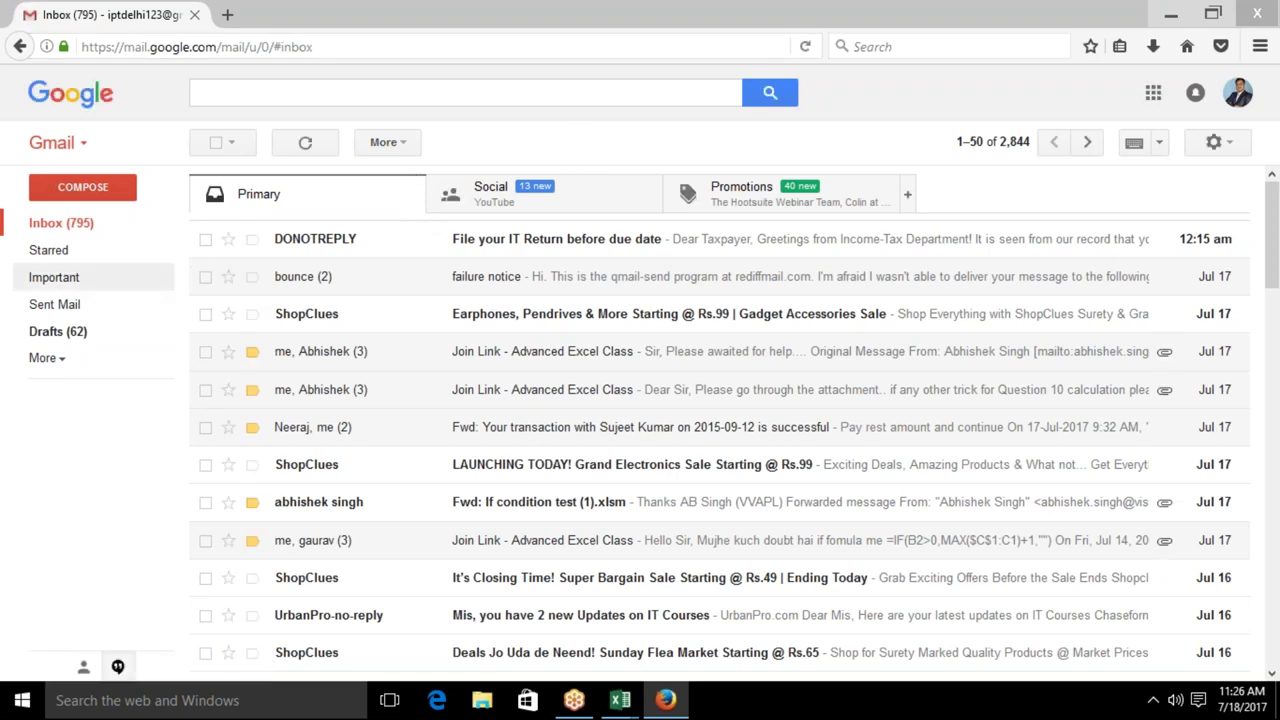
From Sent Mail, start a reply-all on the 'Join Link - Advanced Excel Class' message
{"action": "left_click", "coordinate": [138, 305]}
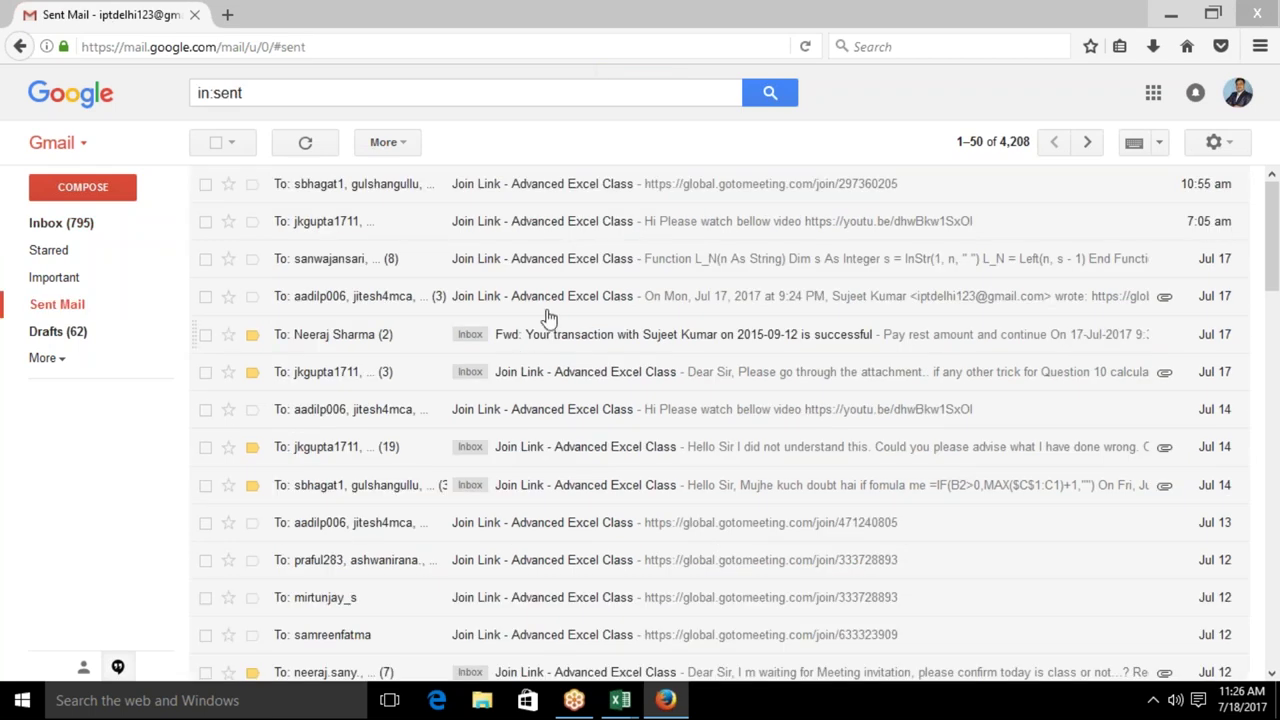
{"action": "left_click", "coordinate": [573, 195]}
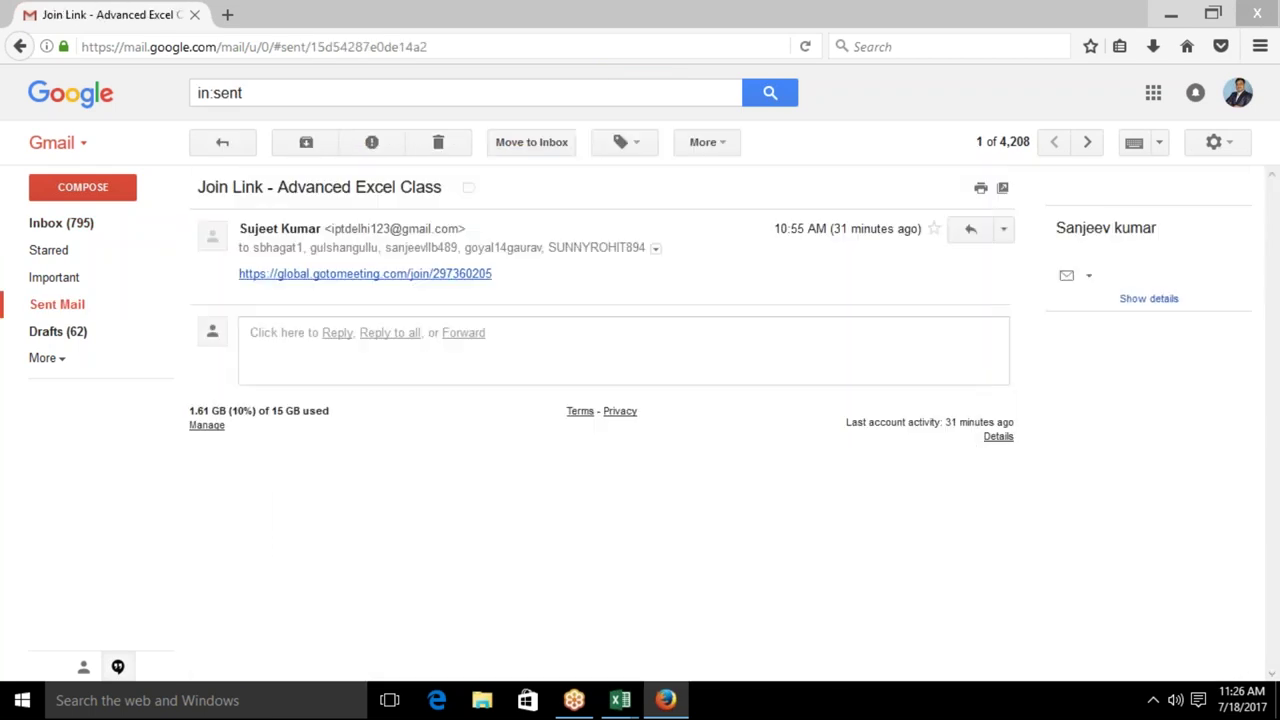
{"action": "left_click", "coordinate": [414, 339]}
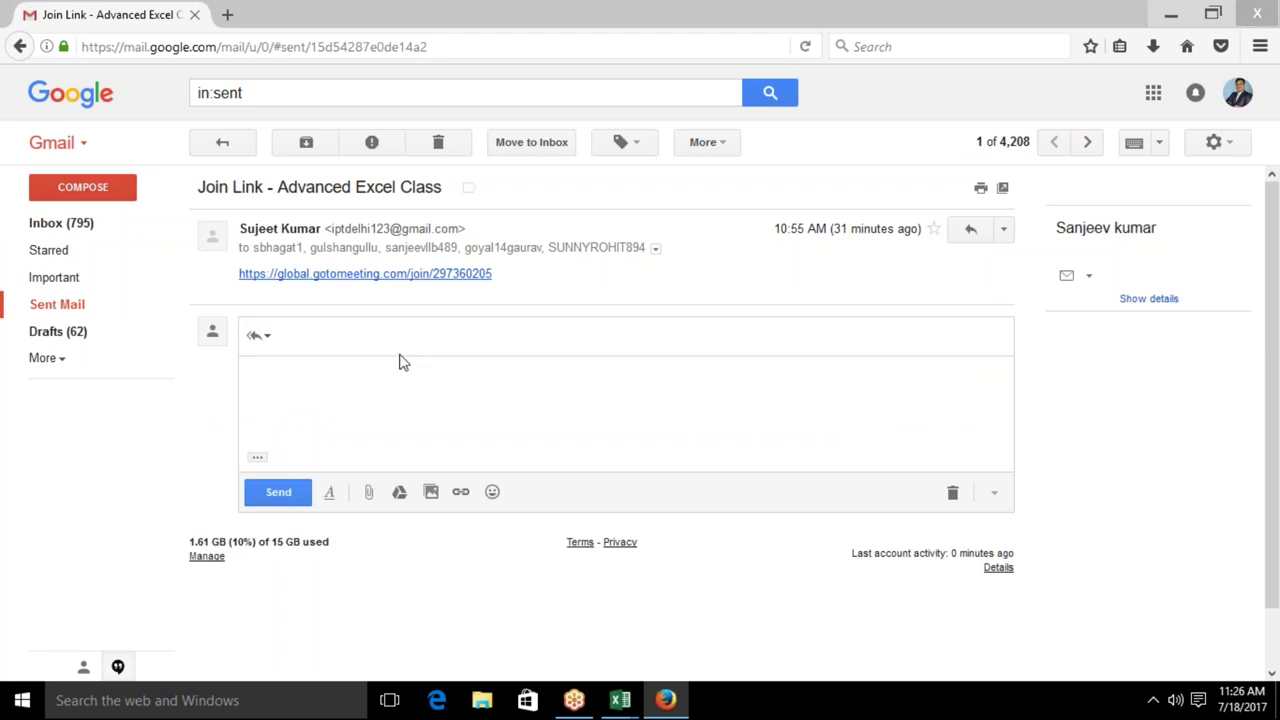
Attach If condition test (1).xlsm to the reply, send it, and return to the inbox
{"action": "left_click", "coordinate": [368, 495]}
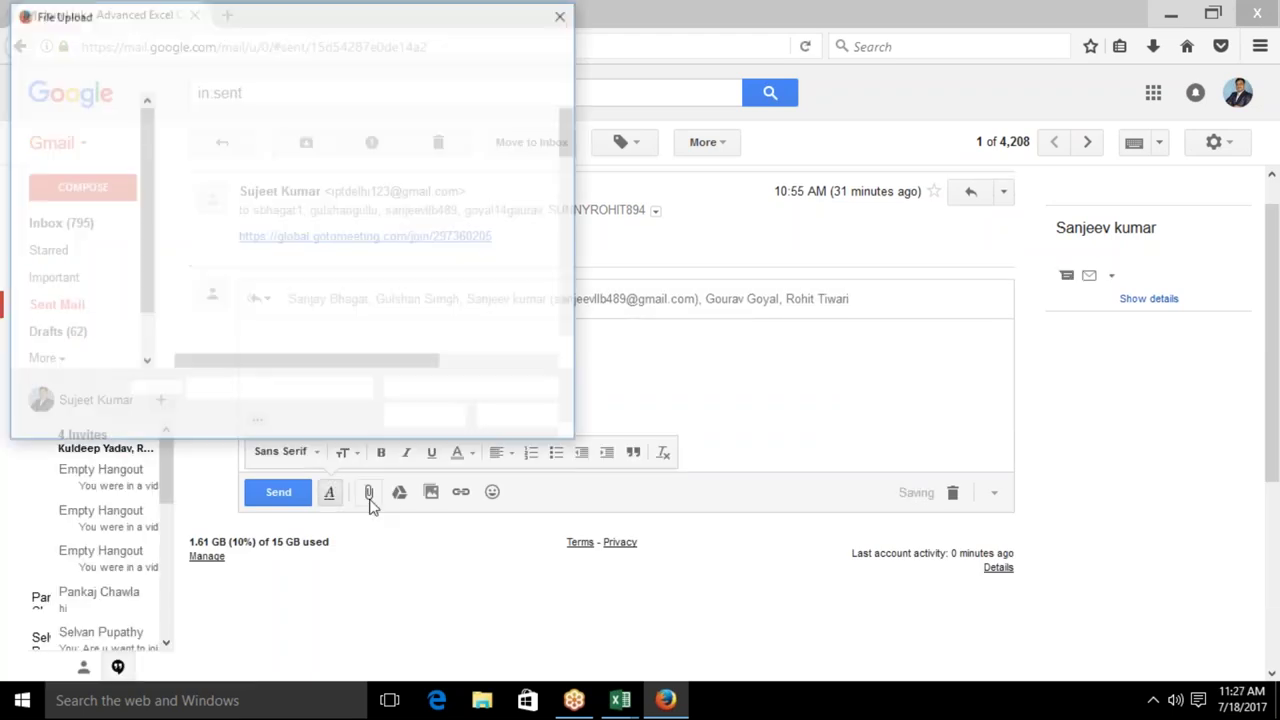
{"action": "key", "text": "ctrl+v"}
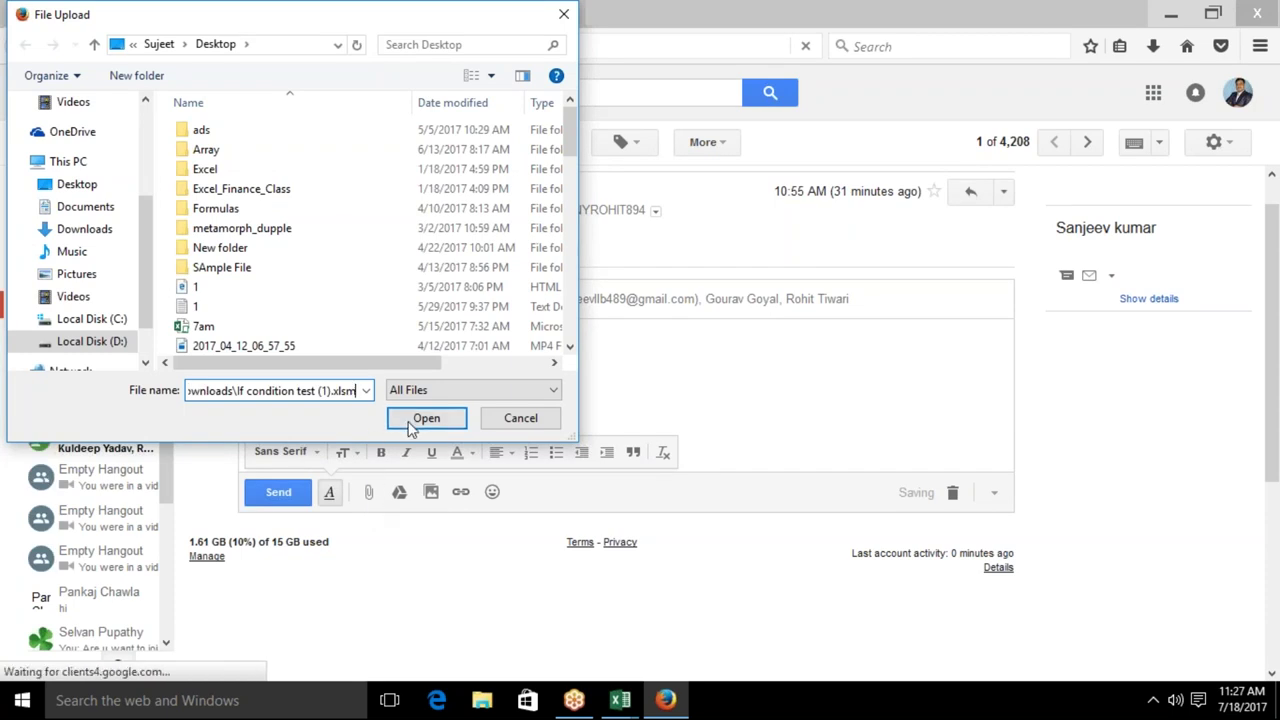
{"action": "left_click", "coordinate": [423, 420]}
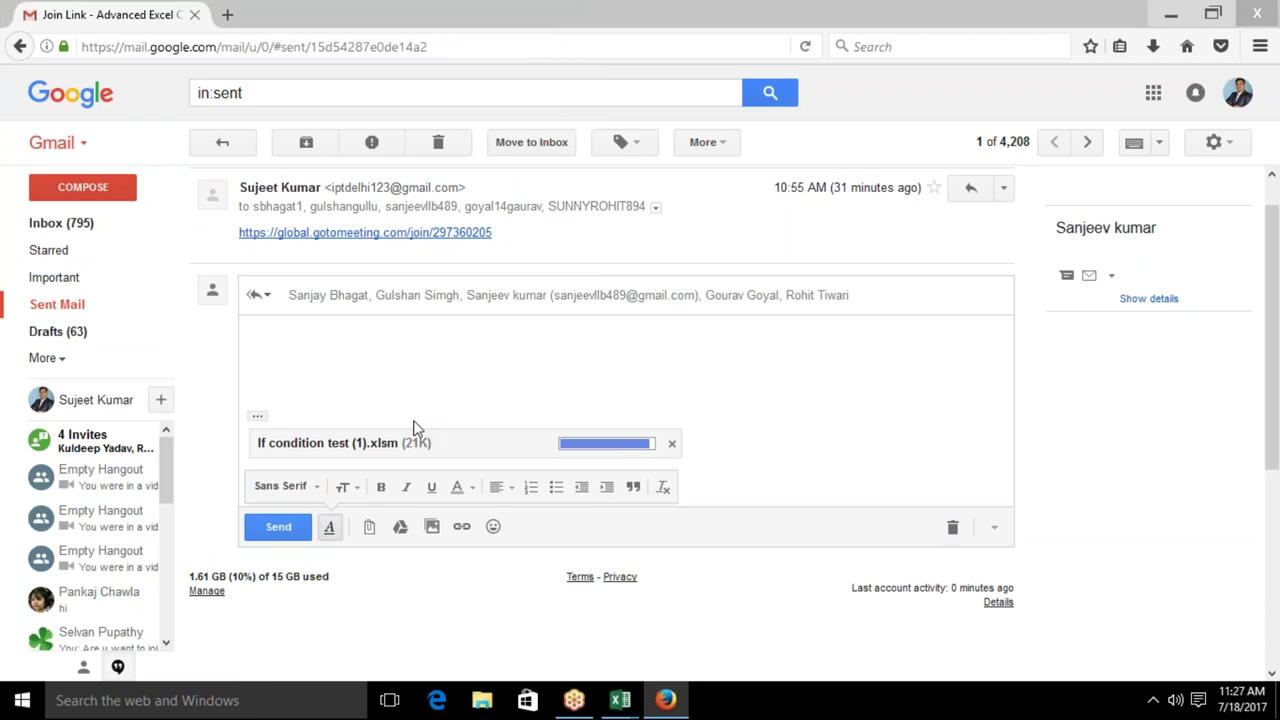
{"action": "left_click", "coordinate": [276, 530]}
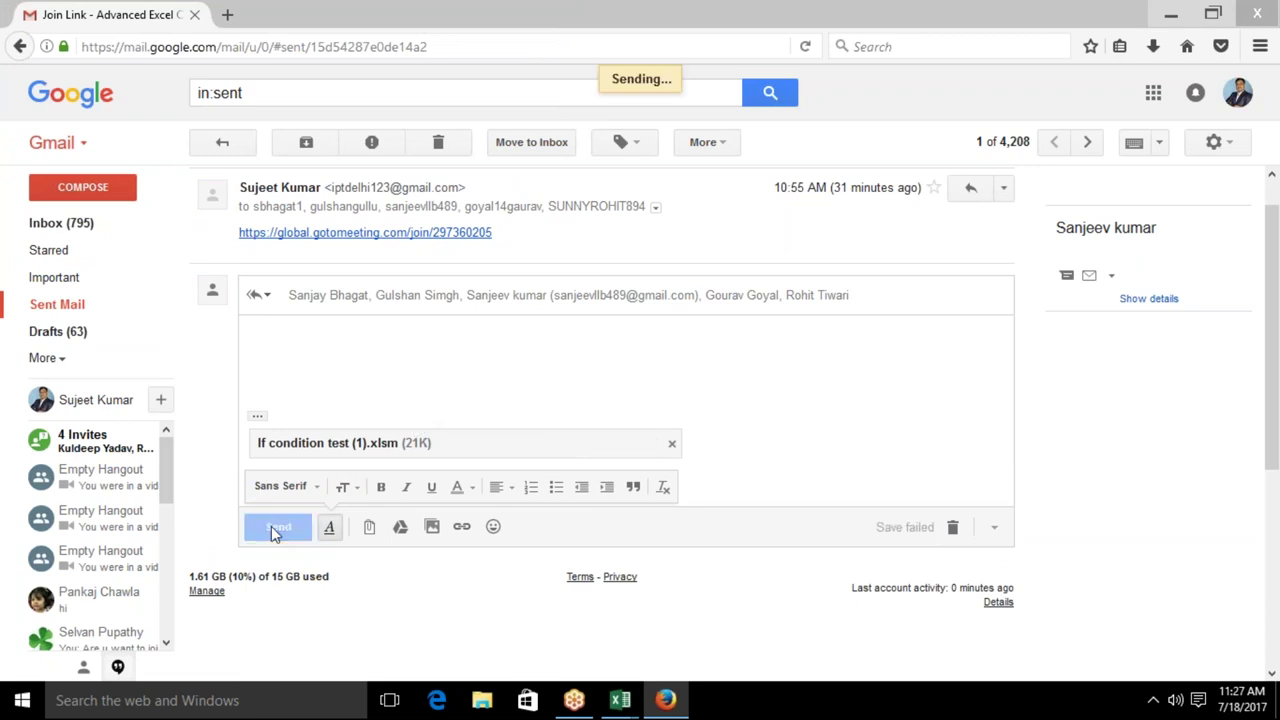
{"action": "left_click", "coordinate": [65, 223]}
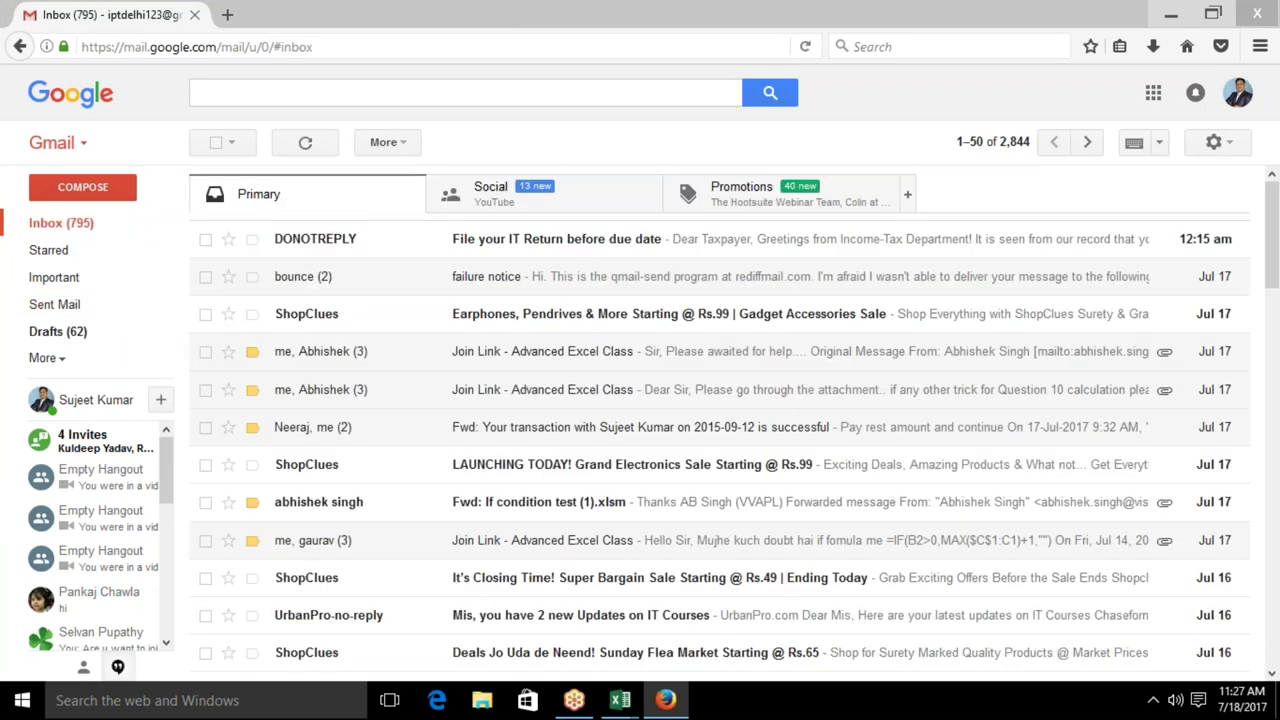
Minimize Firefox with Win+D and deselect the desktop shortcut to show the bare desktop
{"action": "key", "text": "super+d"}
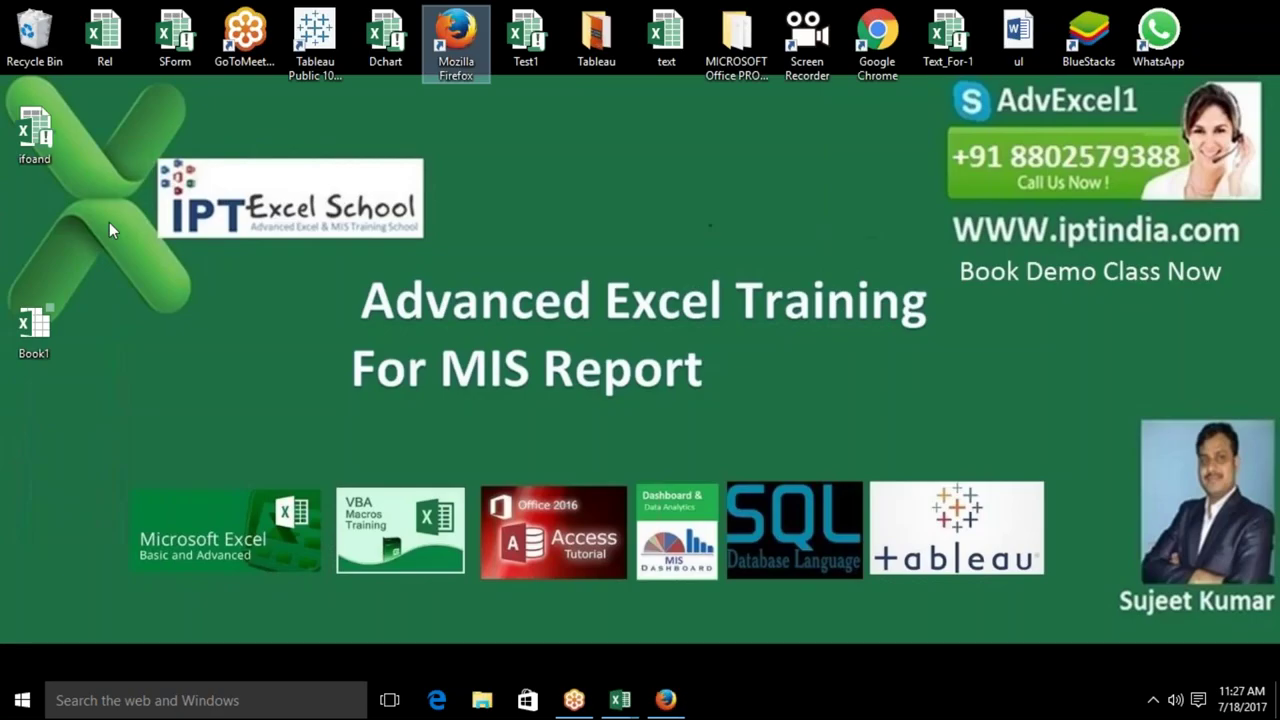
{"action": "left_click", "coordinate": [1027, 317]}
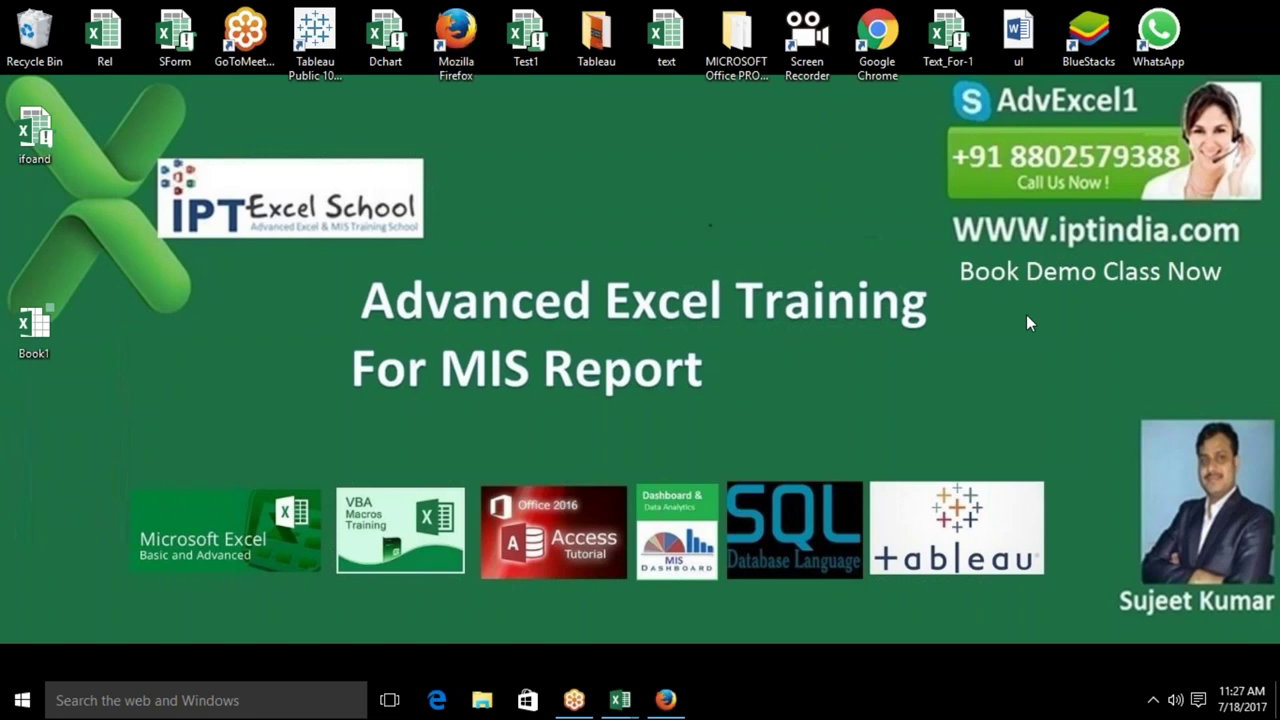